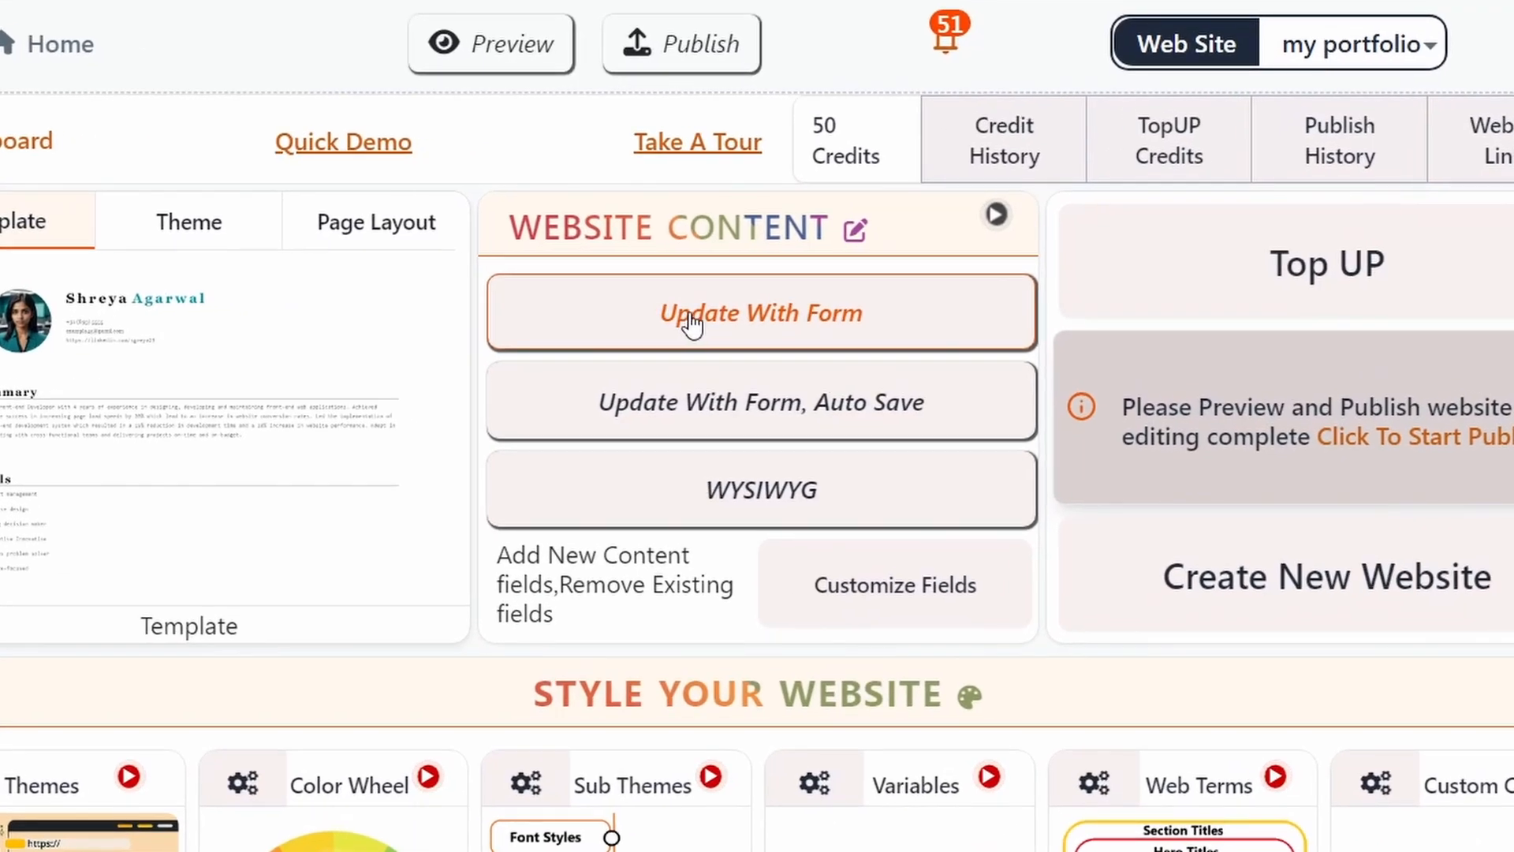
- Replace the HtmlMetaTags keywords content with 'Graphic Designer, Content Creator' and save it
{"action": "left_click", "coordinate": [789, 323]}
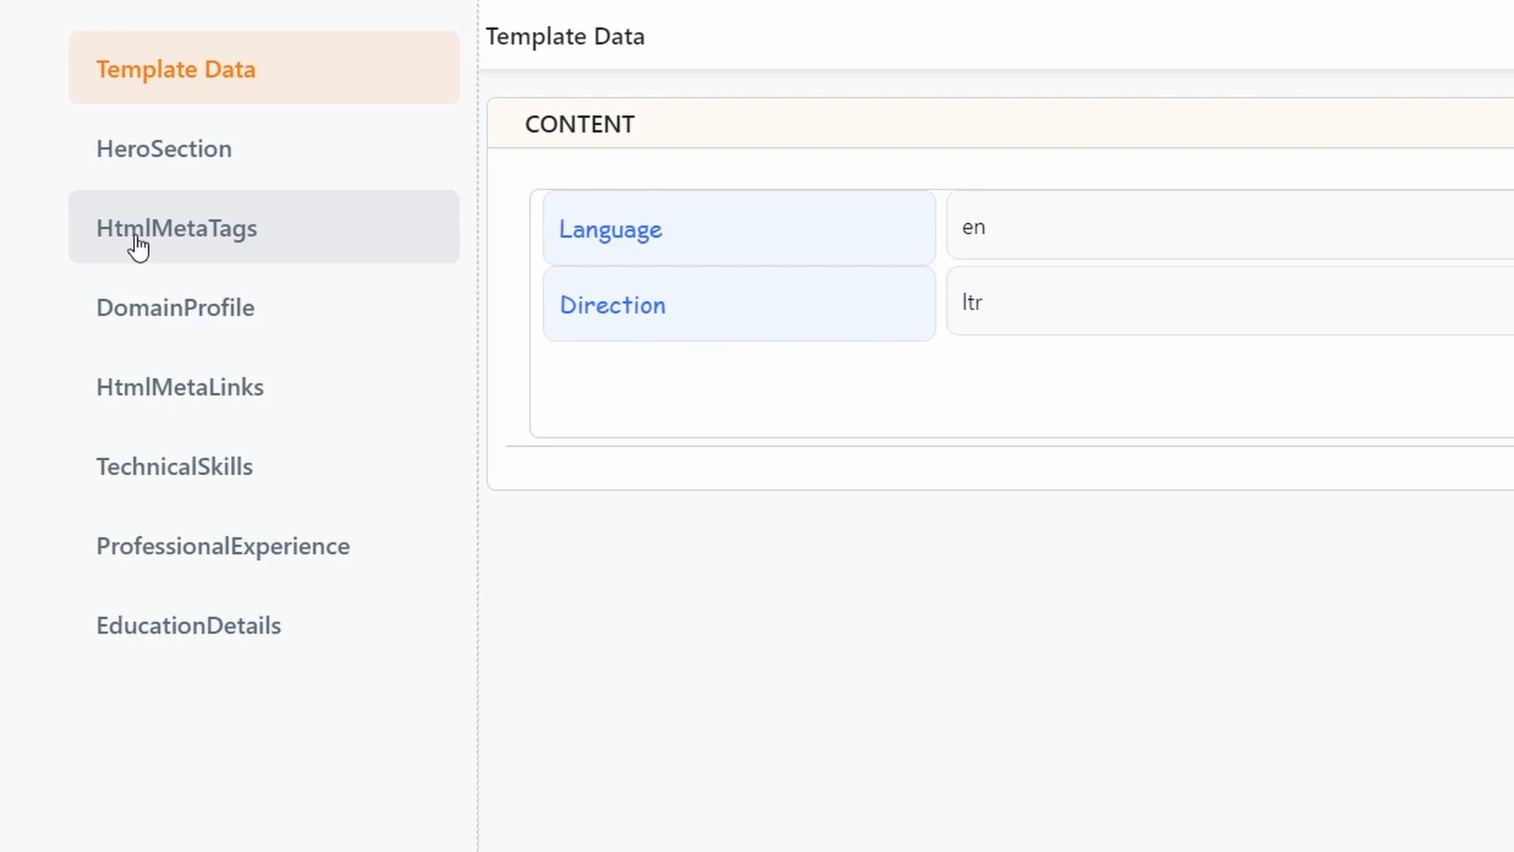
{"action": "left_click", "coordinate": [198, 238]}
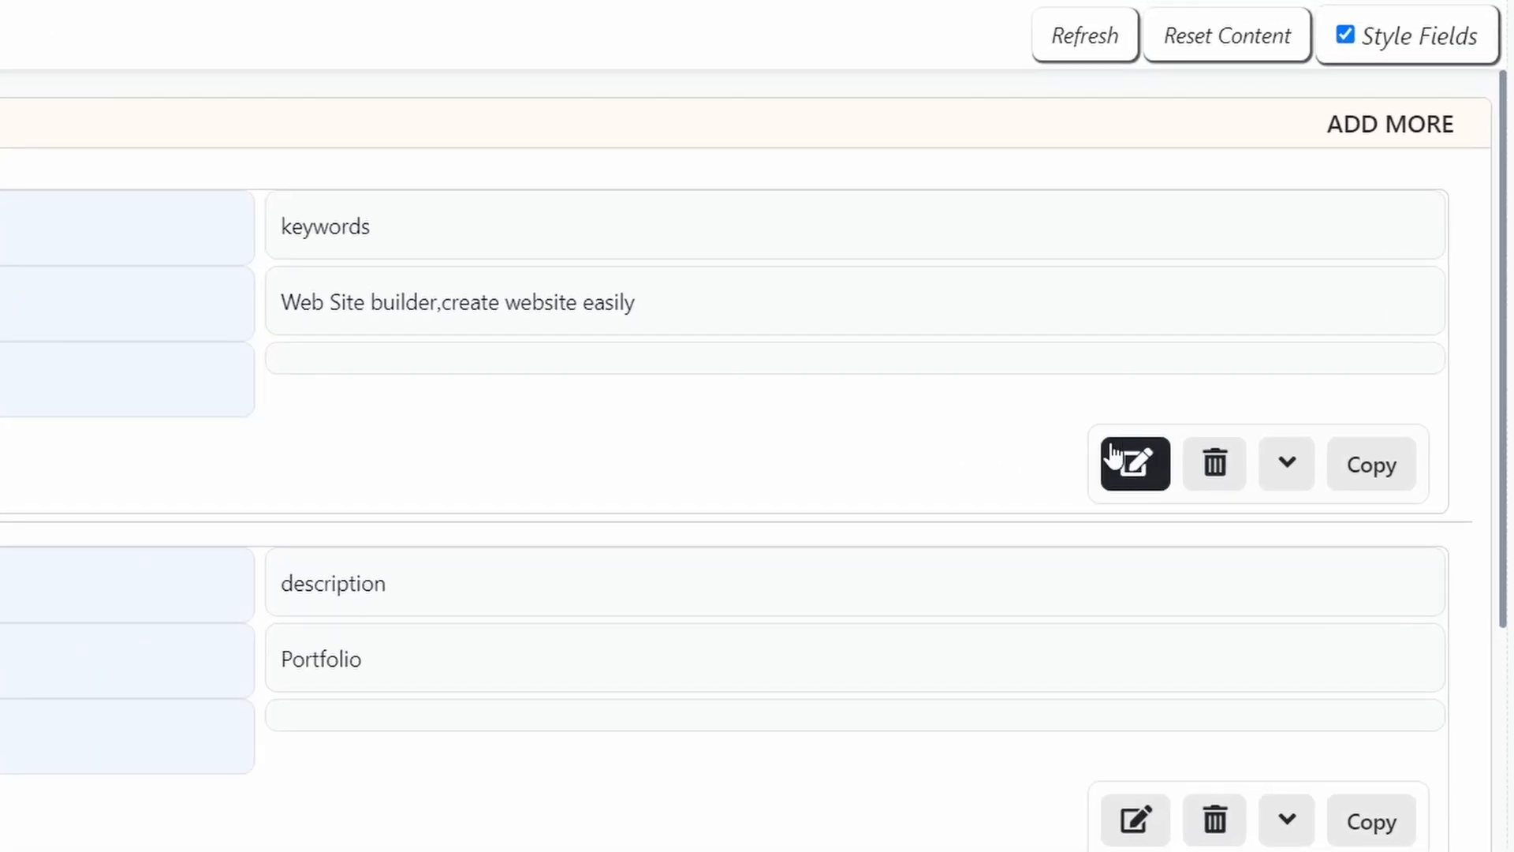
{"action": "left_click", "coordinate": [1135, 469]}
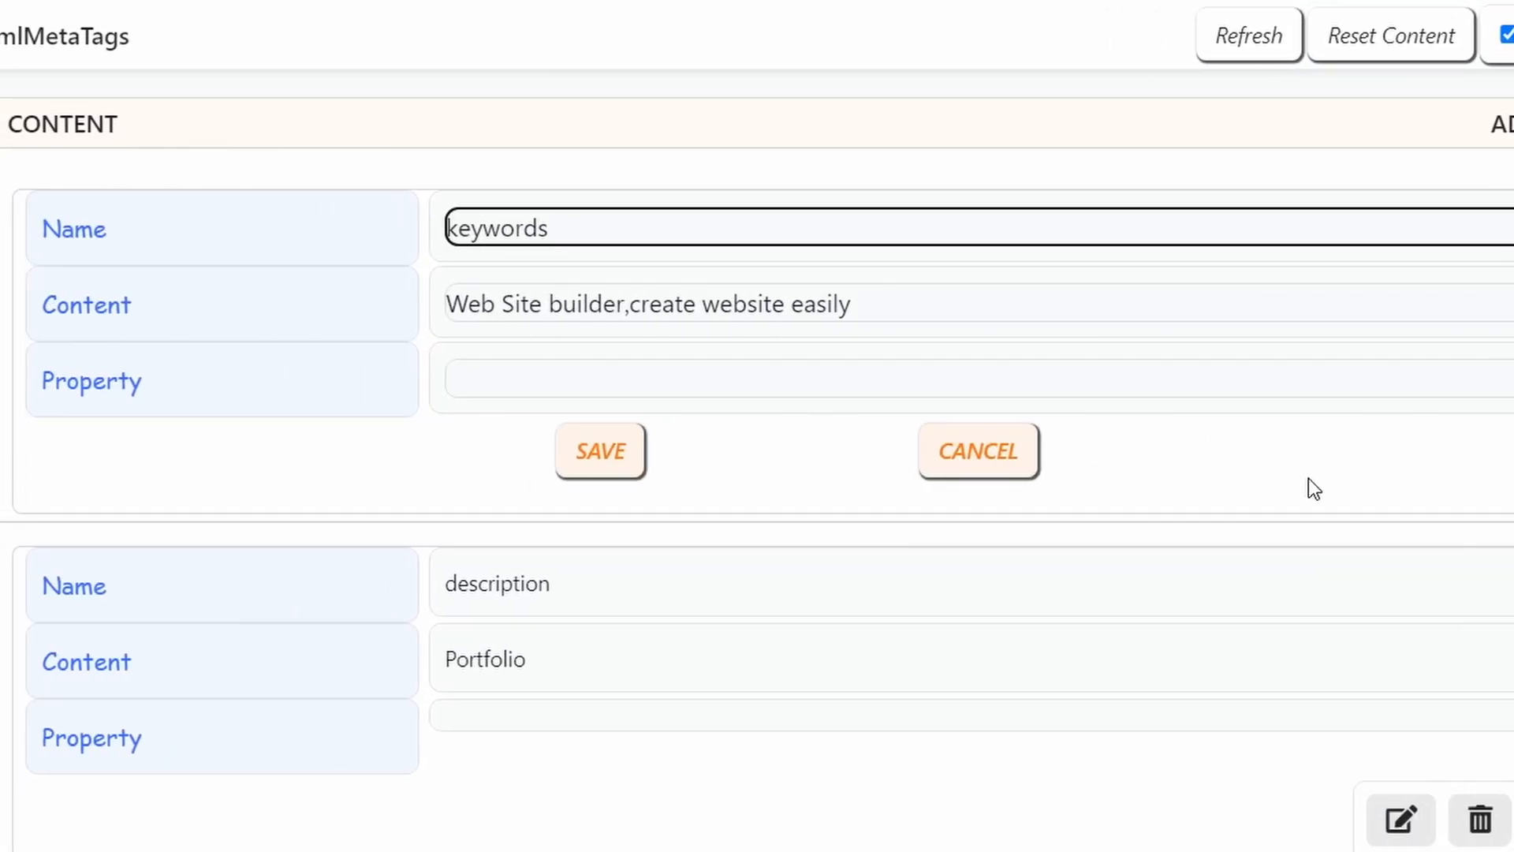
{"action": "left_click_drag", "start_coordinate": [897, 310], "coordinate": [441, 316]}
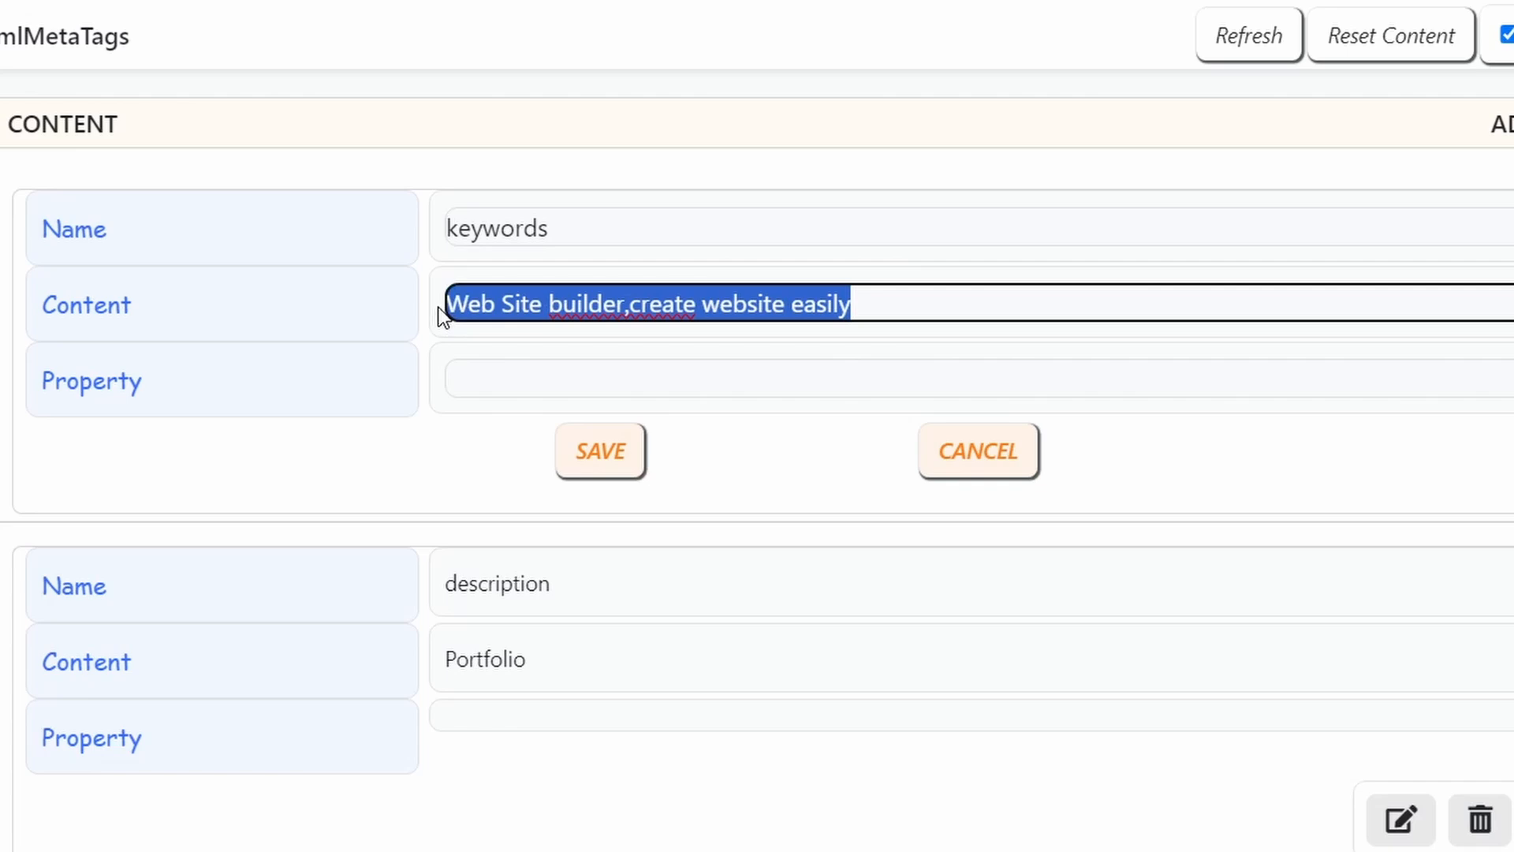
{"action": "type", "text": "Graphic Designer, Content Creator"}
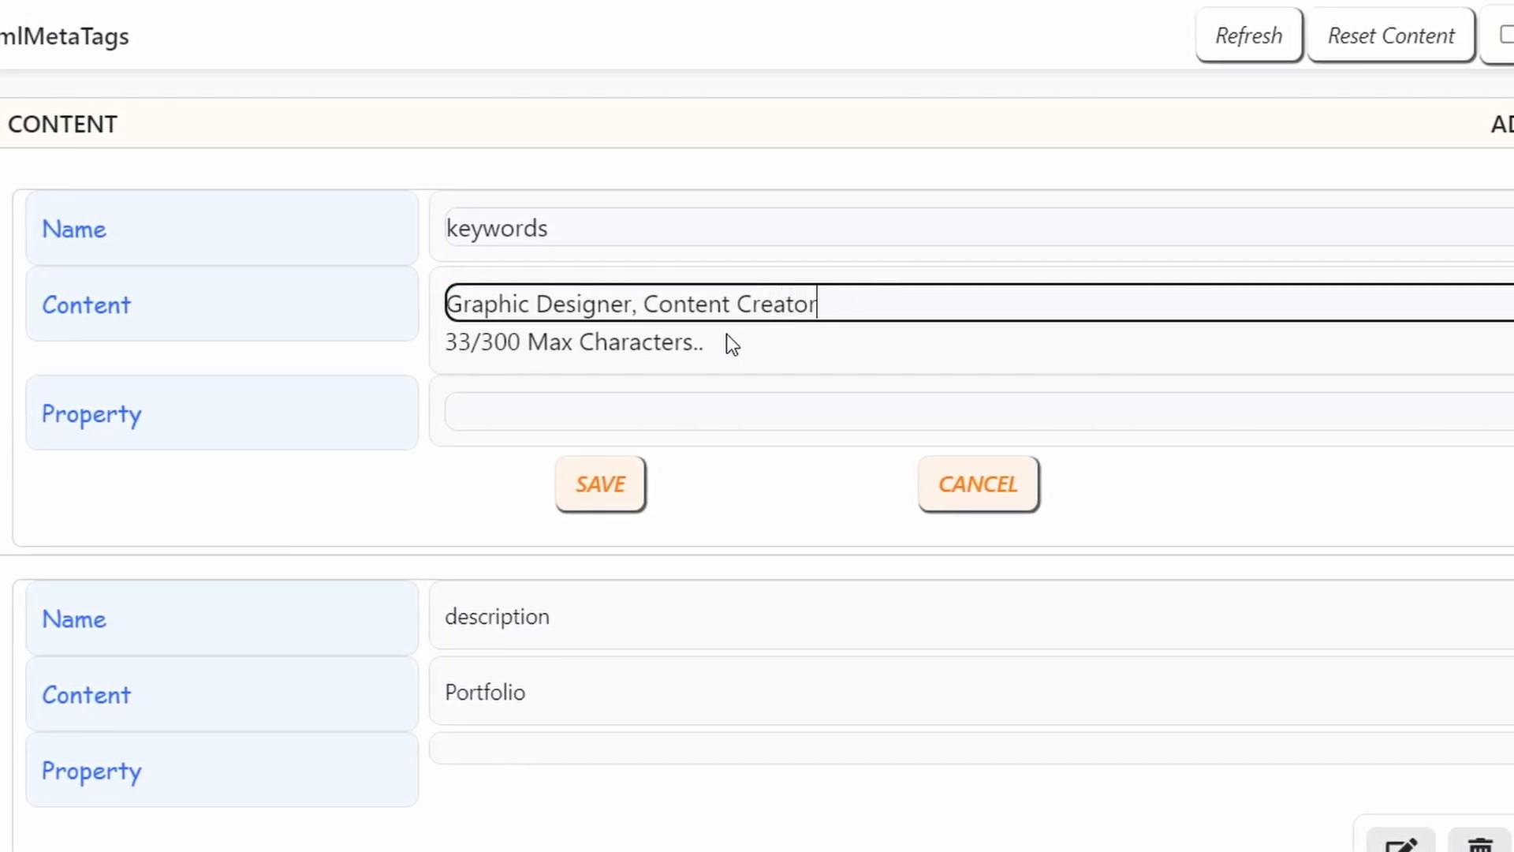
{"action": "left_click", "coordinate": [603, 508]}
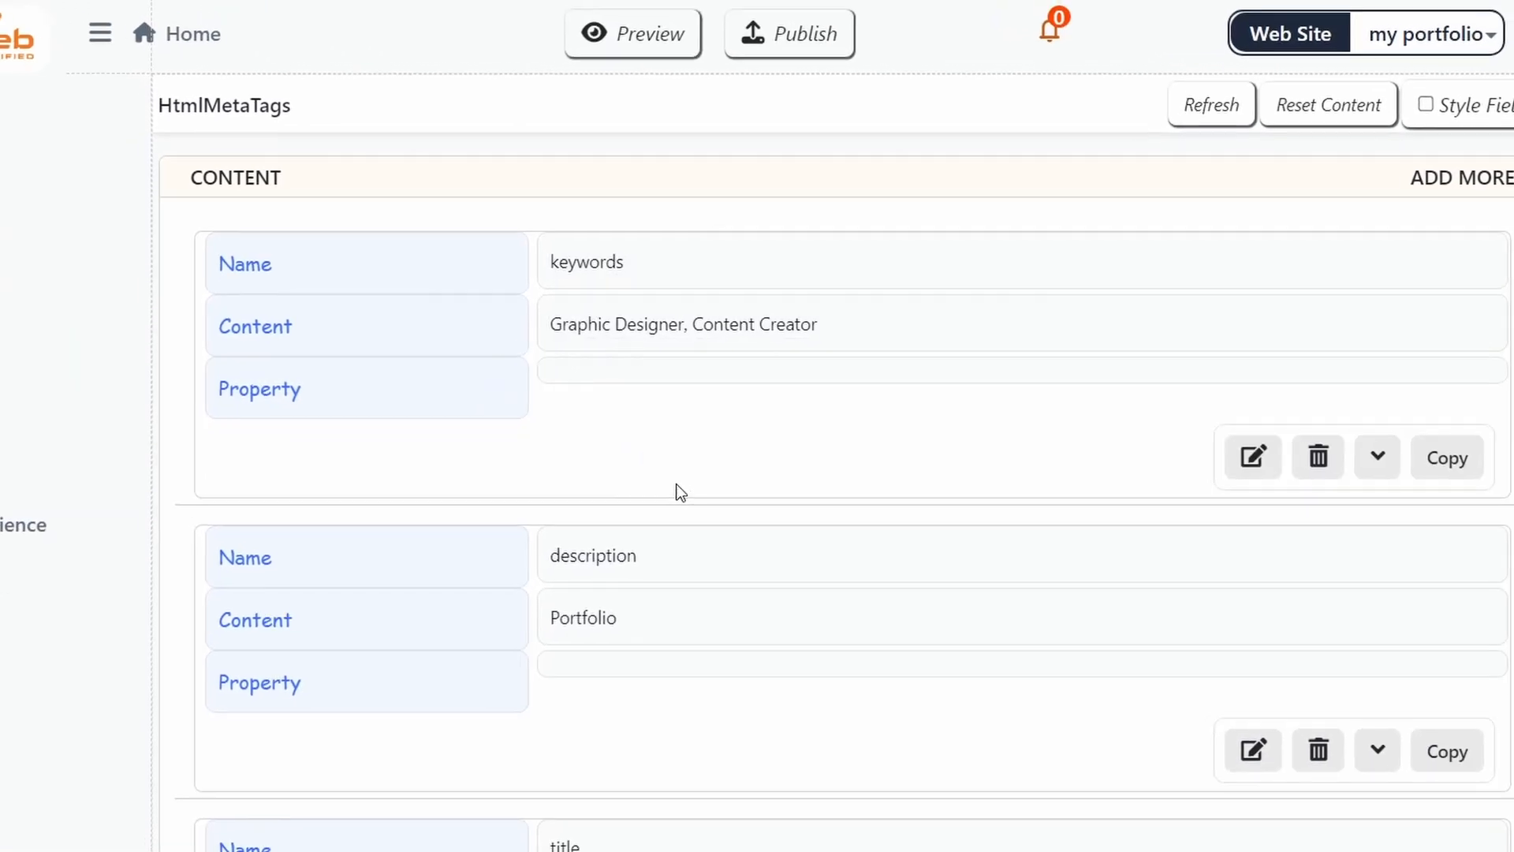
- Replace the description meta tag's content with the pasted personal introduction
{"action": "scroll", "coordinate": [757, 476], "scroll_direction": "down", "scroll_amount": 2}
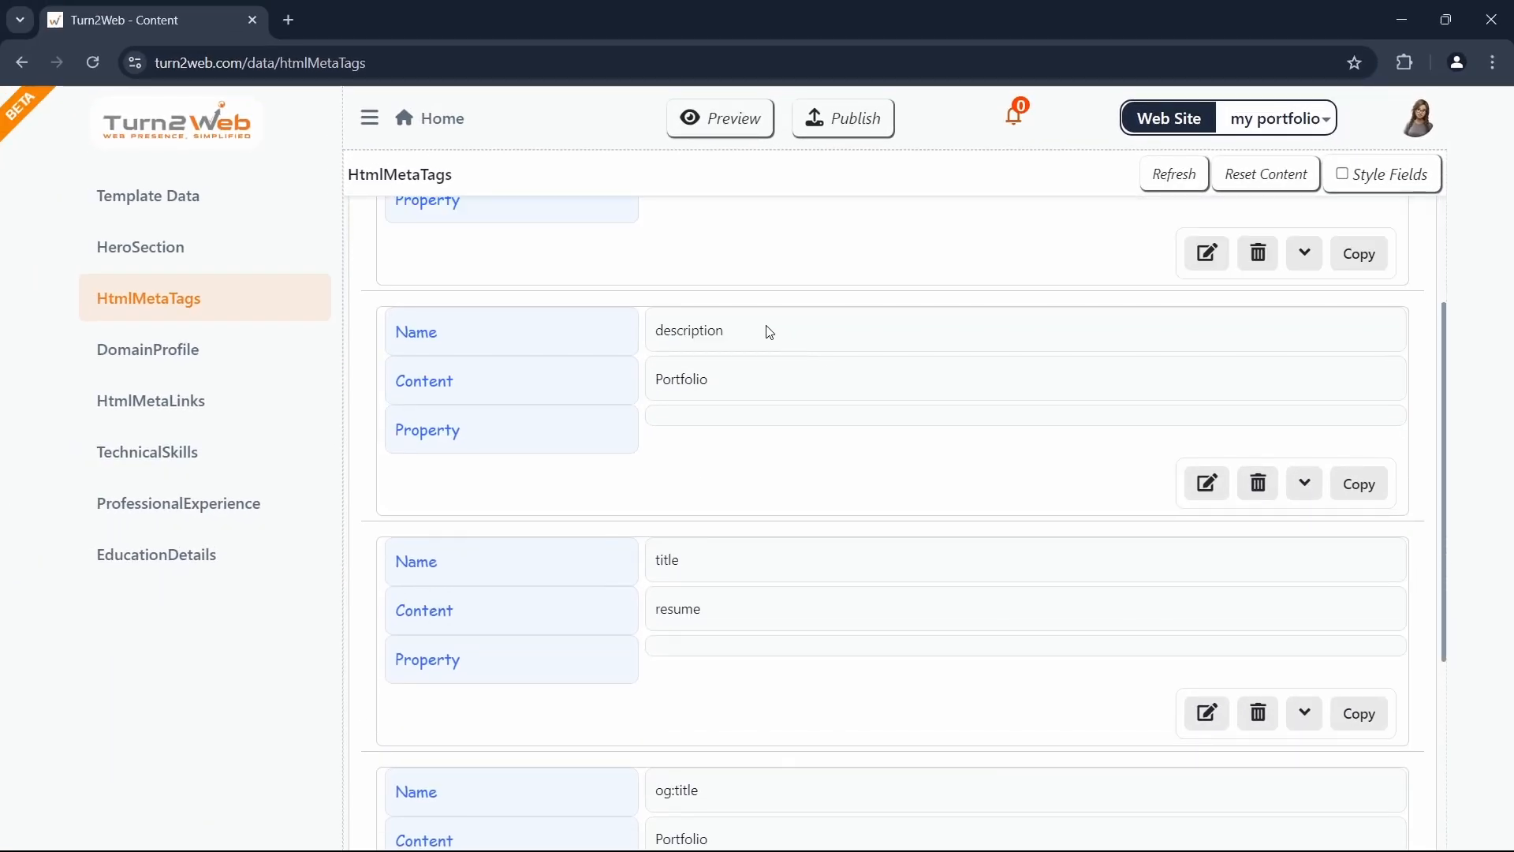
{"action": "double_click", "coordinate": [770, 332]}
{"action": "left_click", "coordinate": [862, 334]}
{"action": "left_click", "coordinate": [1207, 482]}
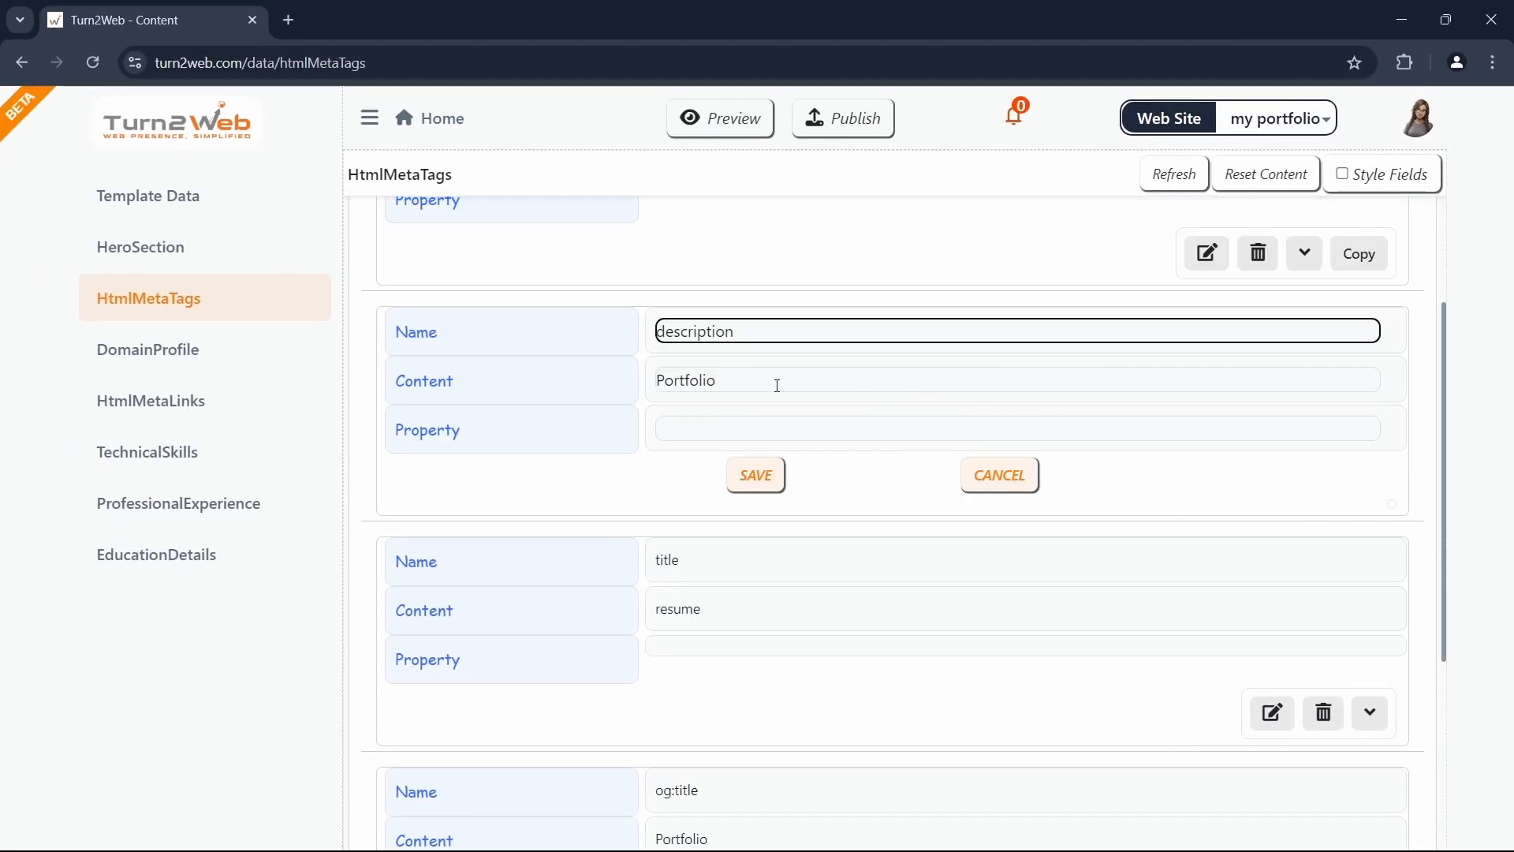
{"action": "key", "text": "Tab"}
{"action": "key", "text": "ctrl+v"}
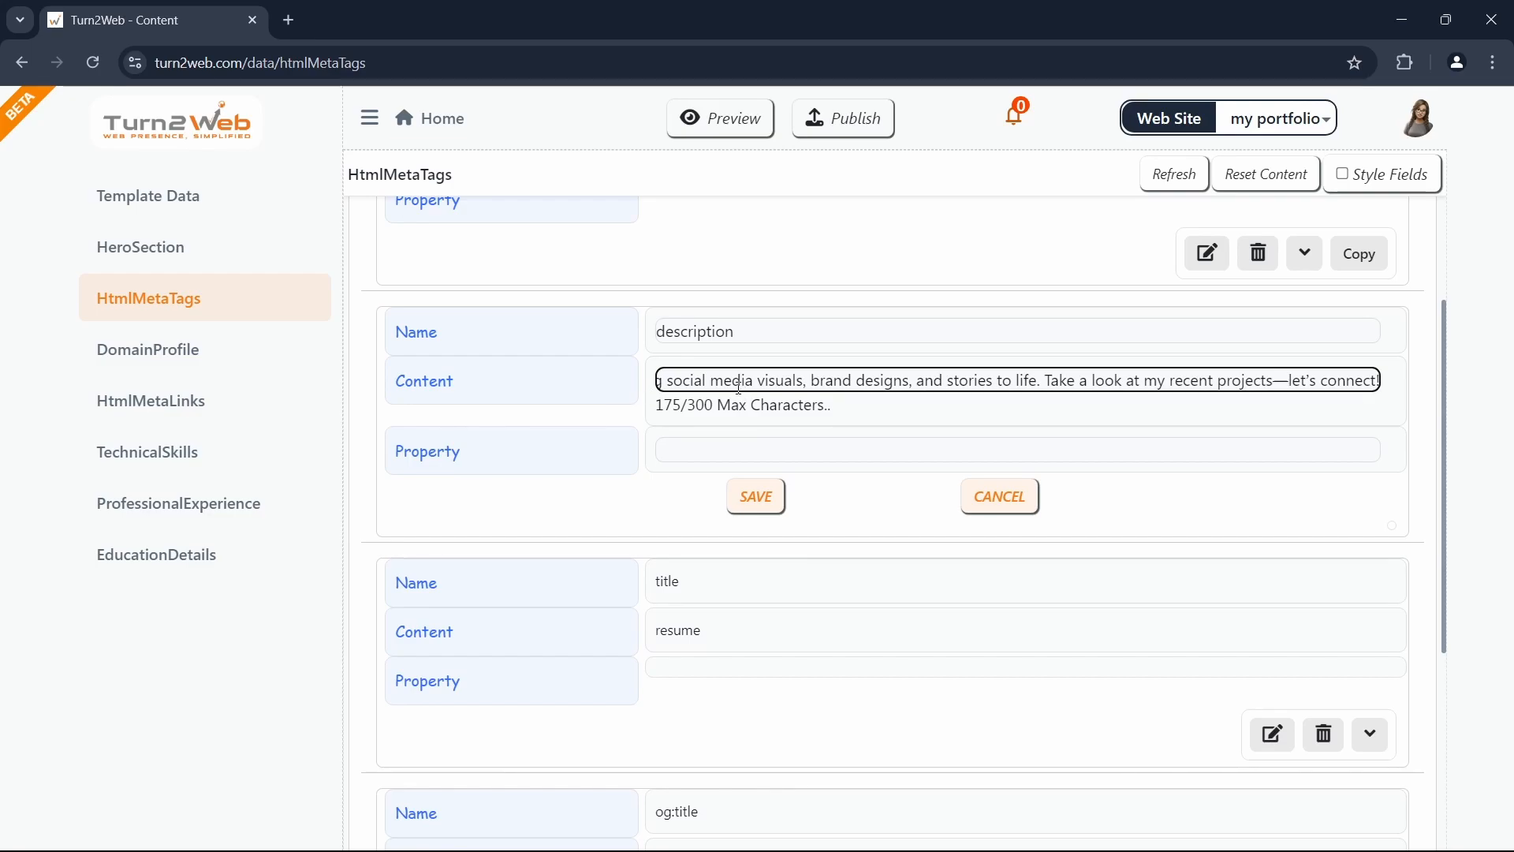
{"action": "left_click", "coordinate": [892, 424]}
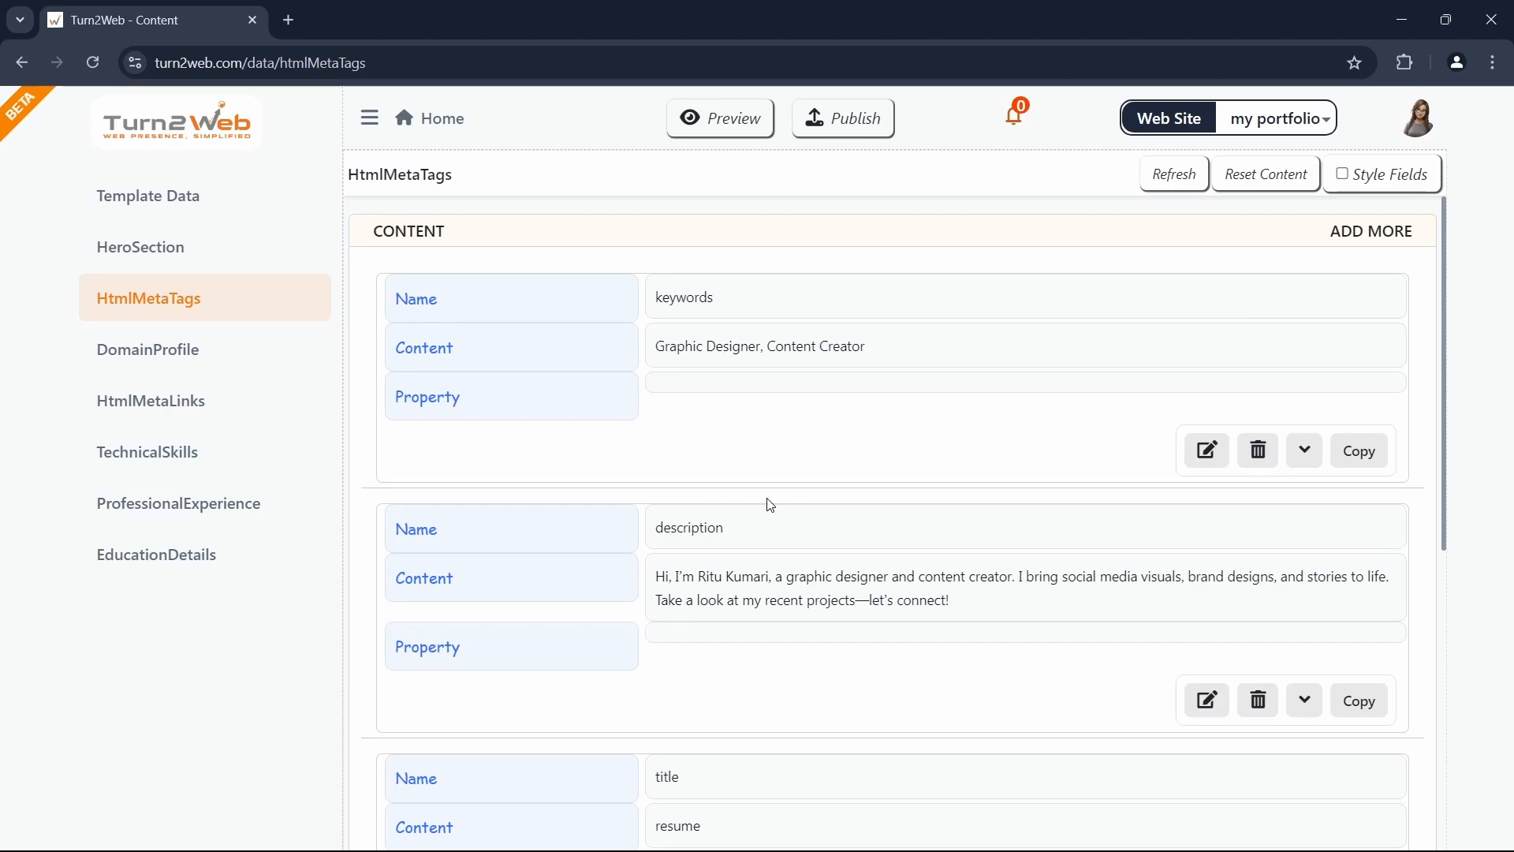
- Set the title meta tag to the owner's name and save it
{"action": "scroll", "coordinate": [769, 500], "scroll_direction": "down", "scroll_amount": 5}
{"action": "left_click_drag", "start_coordinate": [749, 431], "coordinate": [642, 430]}
{"action": "left_click", "coordinate": [772, 431]}
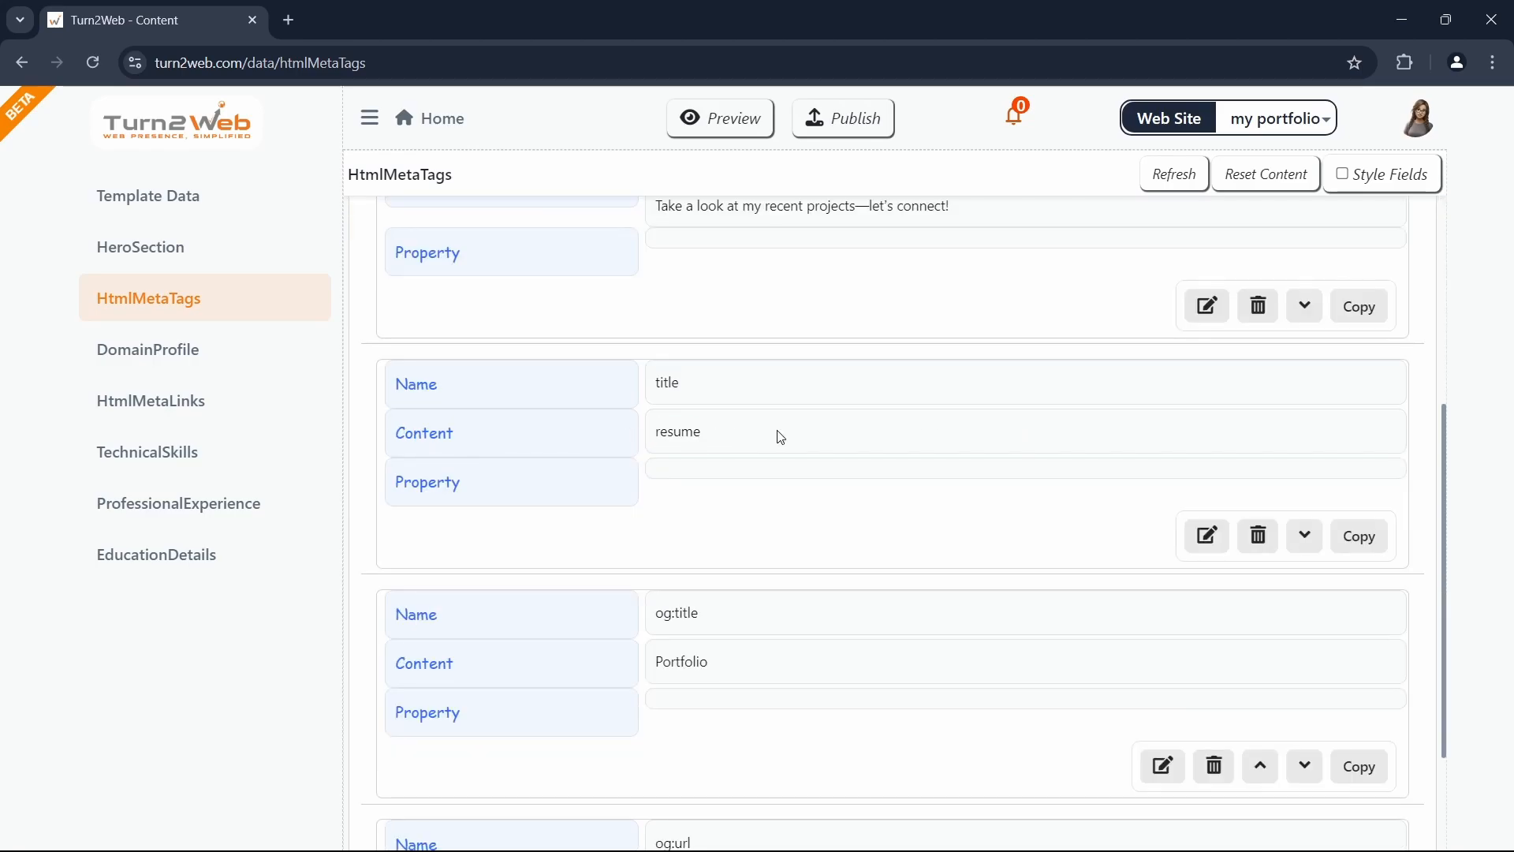
{"action": "left_click", "coordinate": [720, 120]}
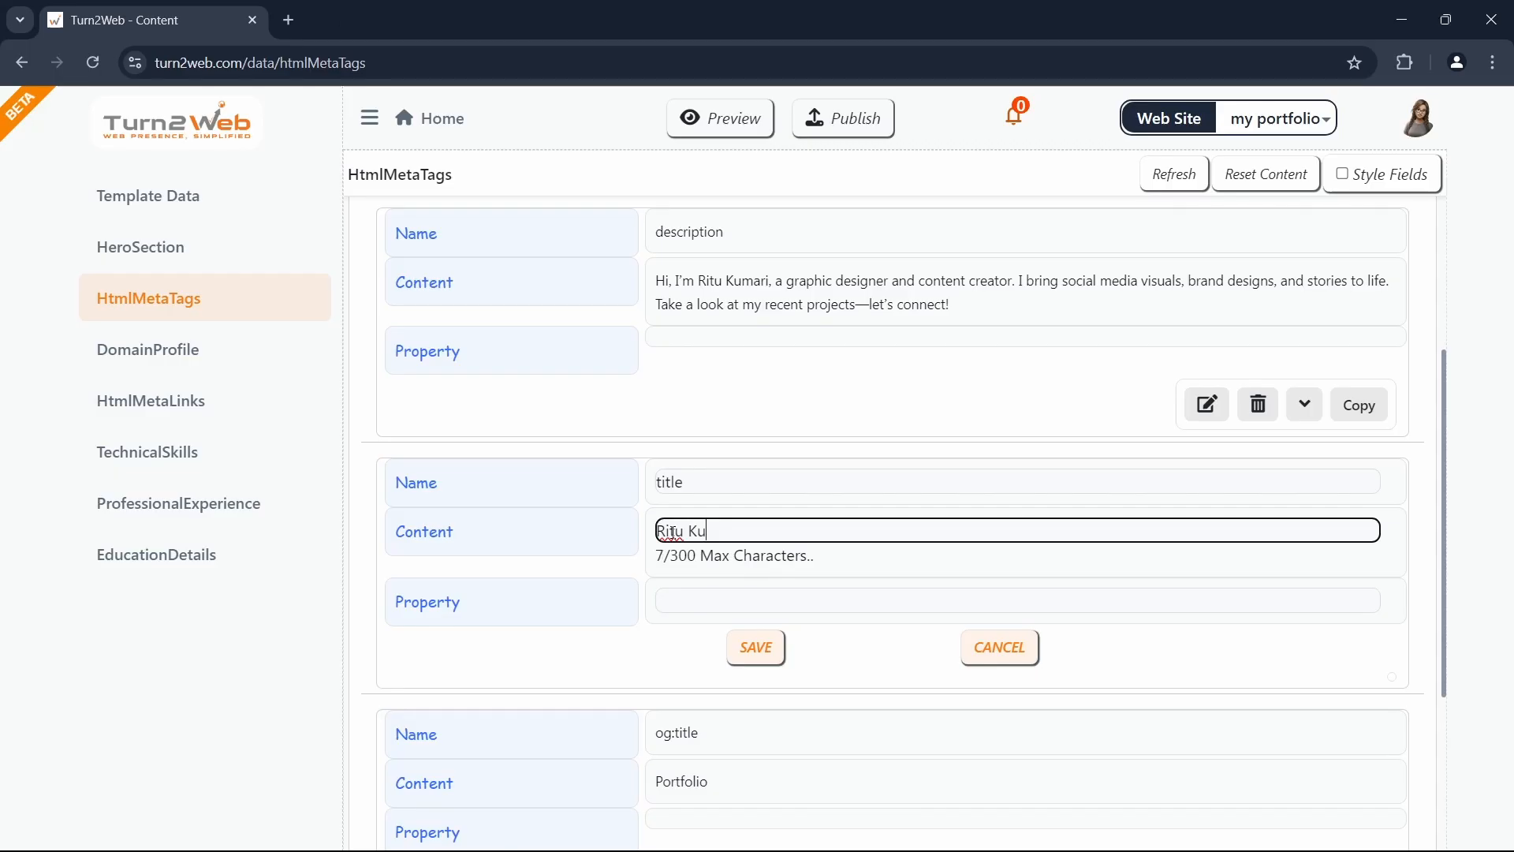
{"action": "type", "text": "mari"}
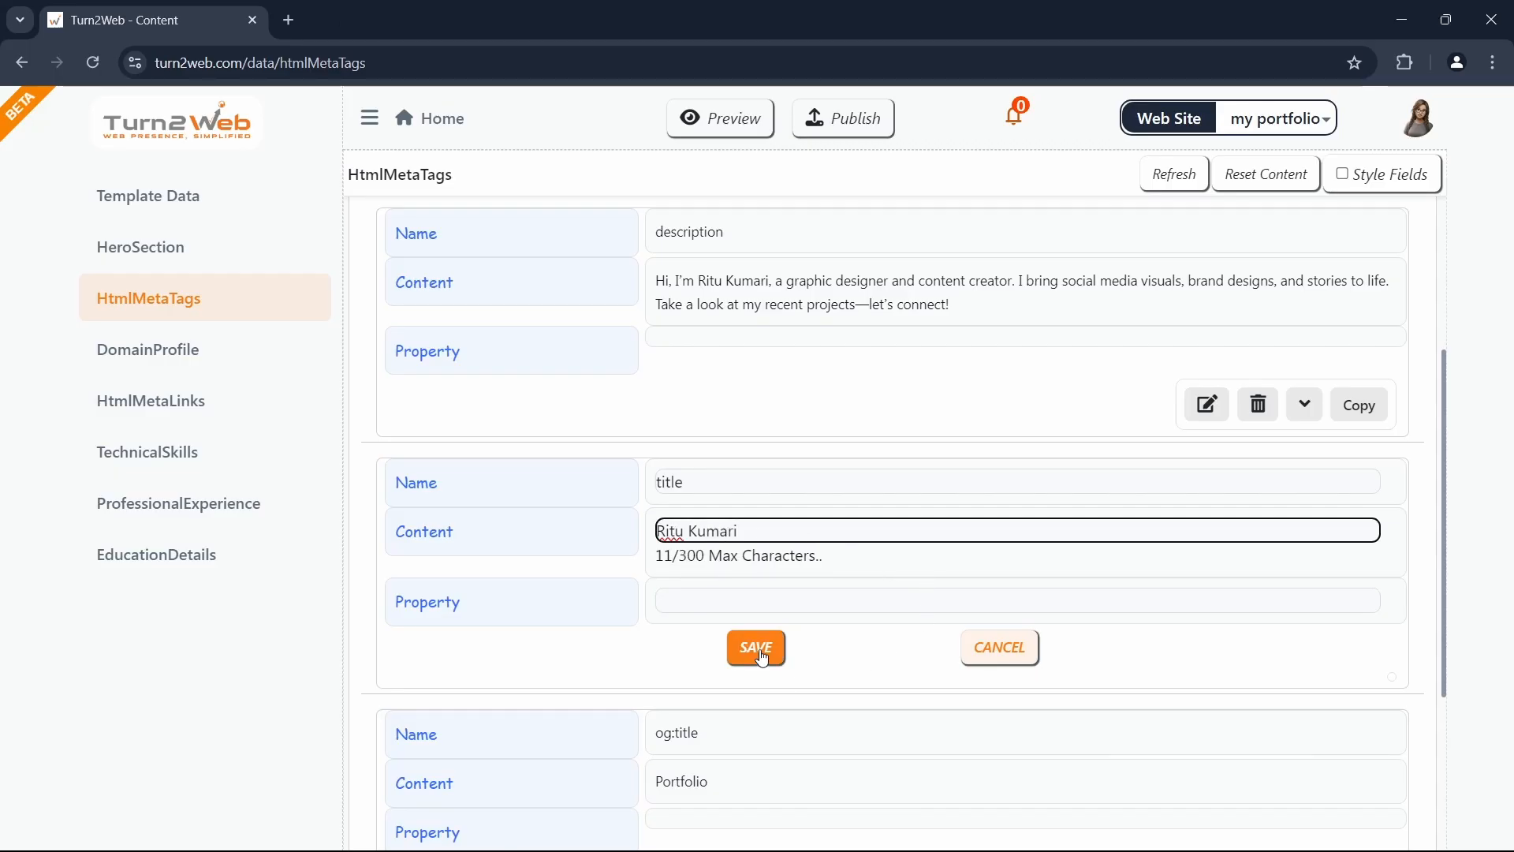
{"action": "left_click", "coordinate": [758, 652]}
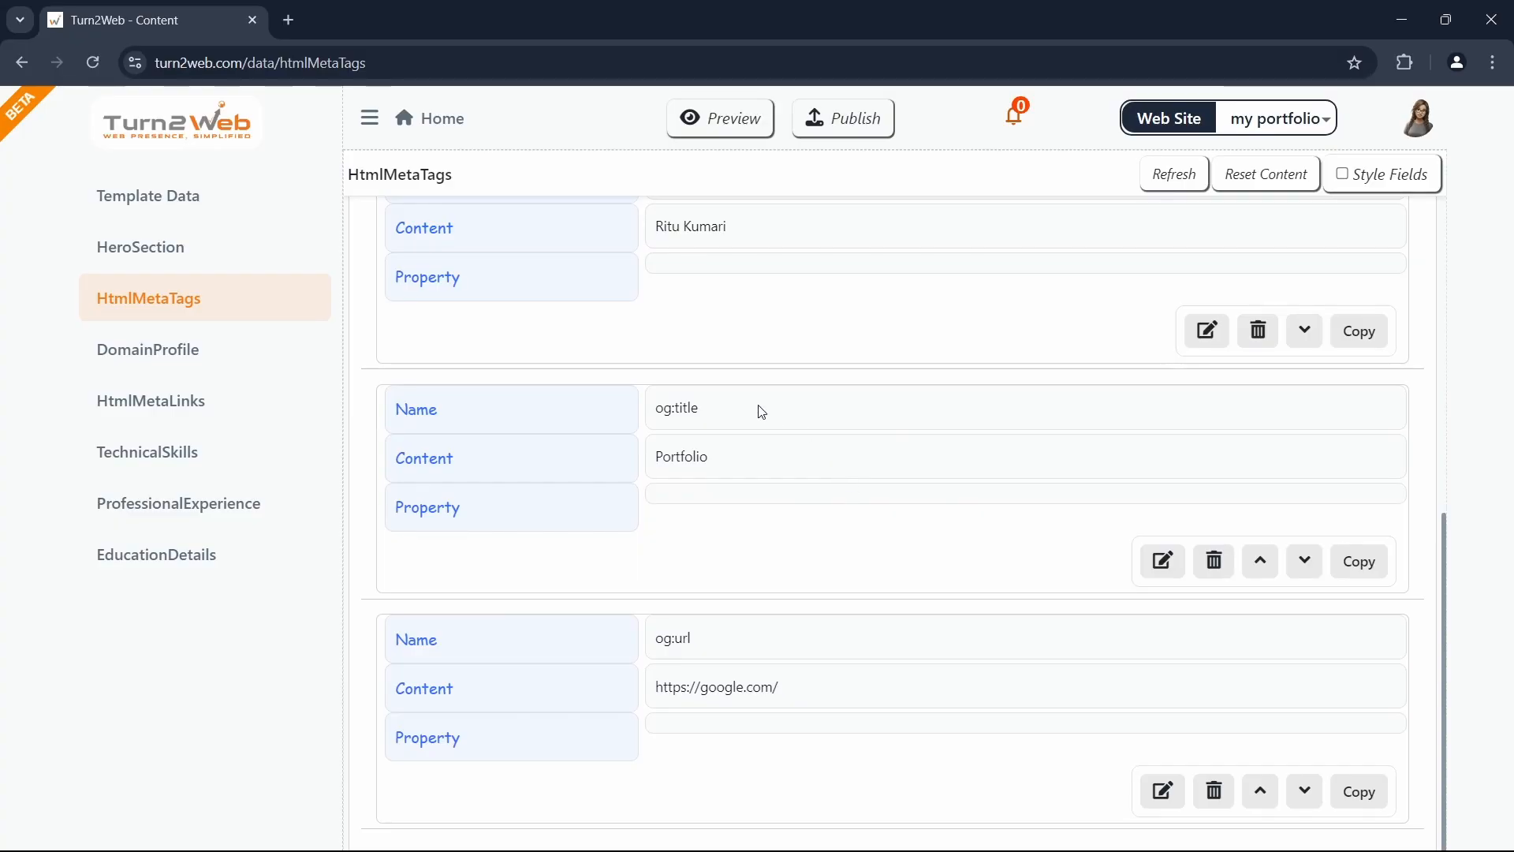
{"action": "double_click", "coordinate": [724, 422]}
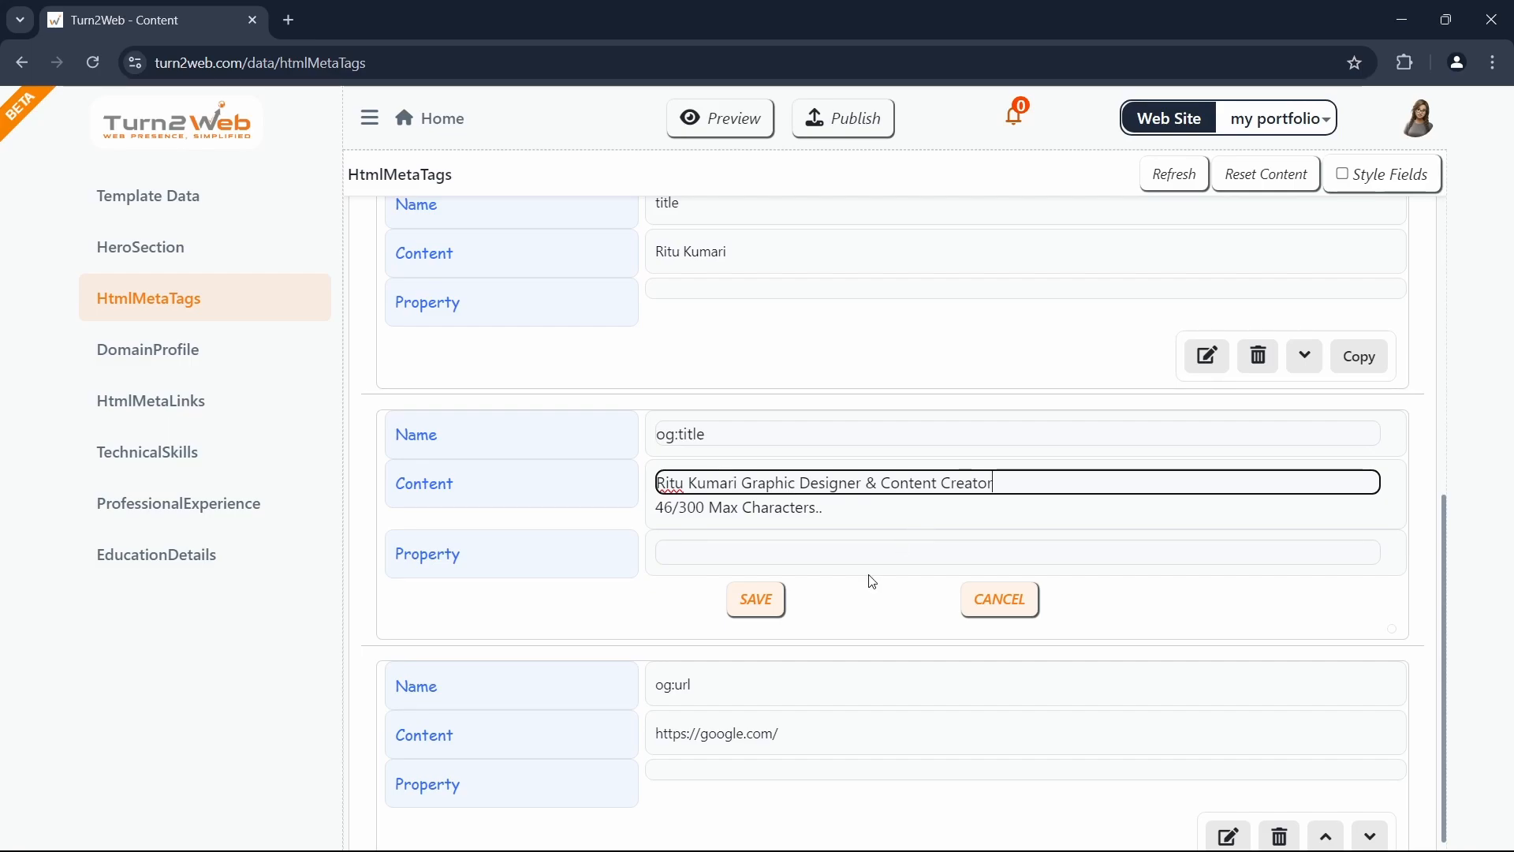
- Save og:title as name plus roles, and point og:url at the portfolio's own domain
{"action": "type", "text": ","}
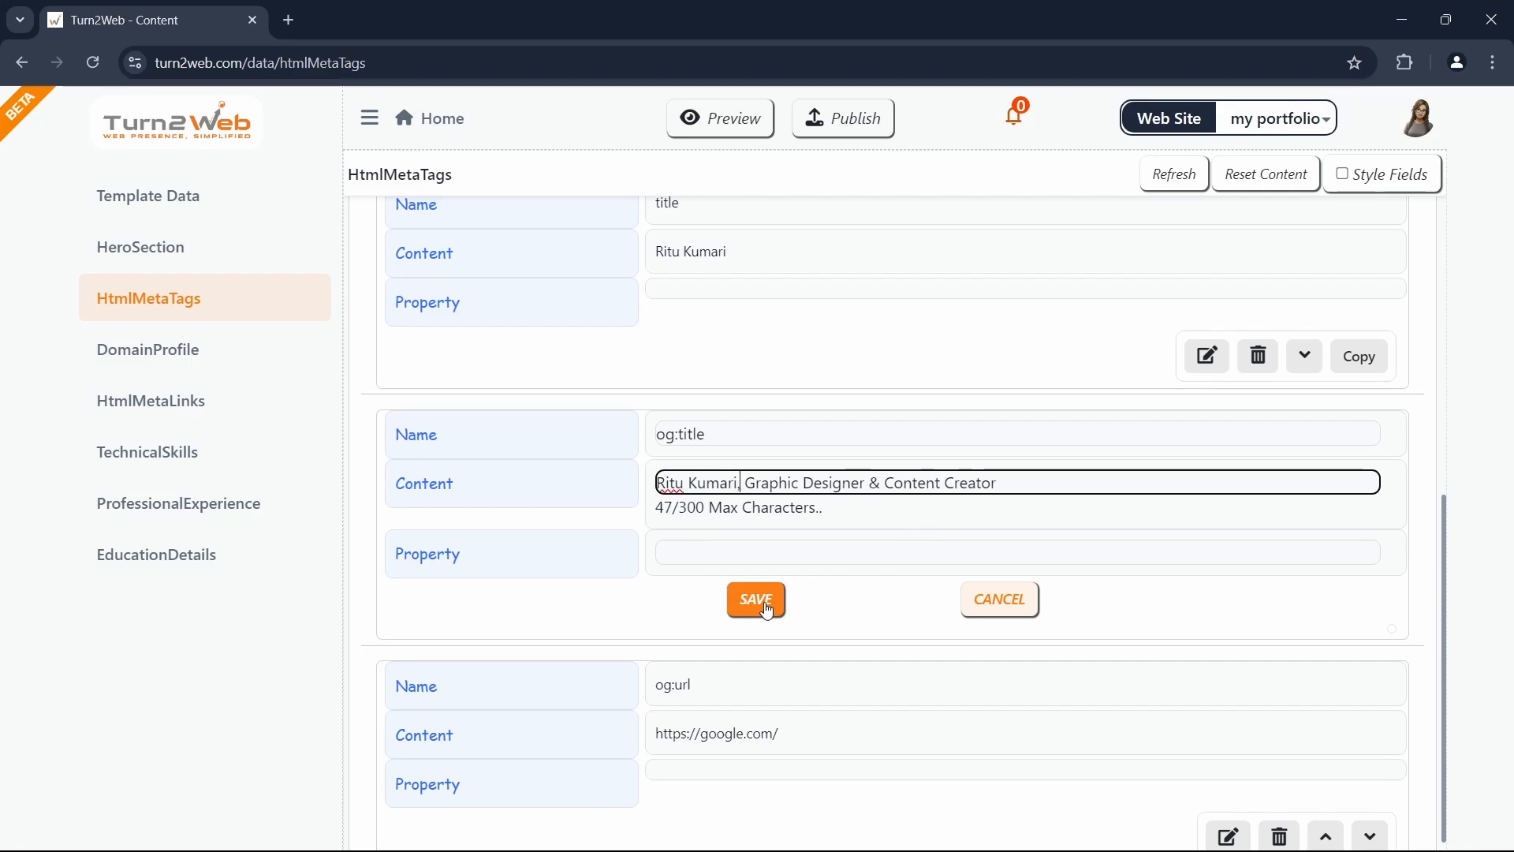
{"action": "left_click", "coordinate": [764, 602]}
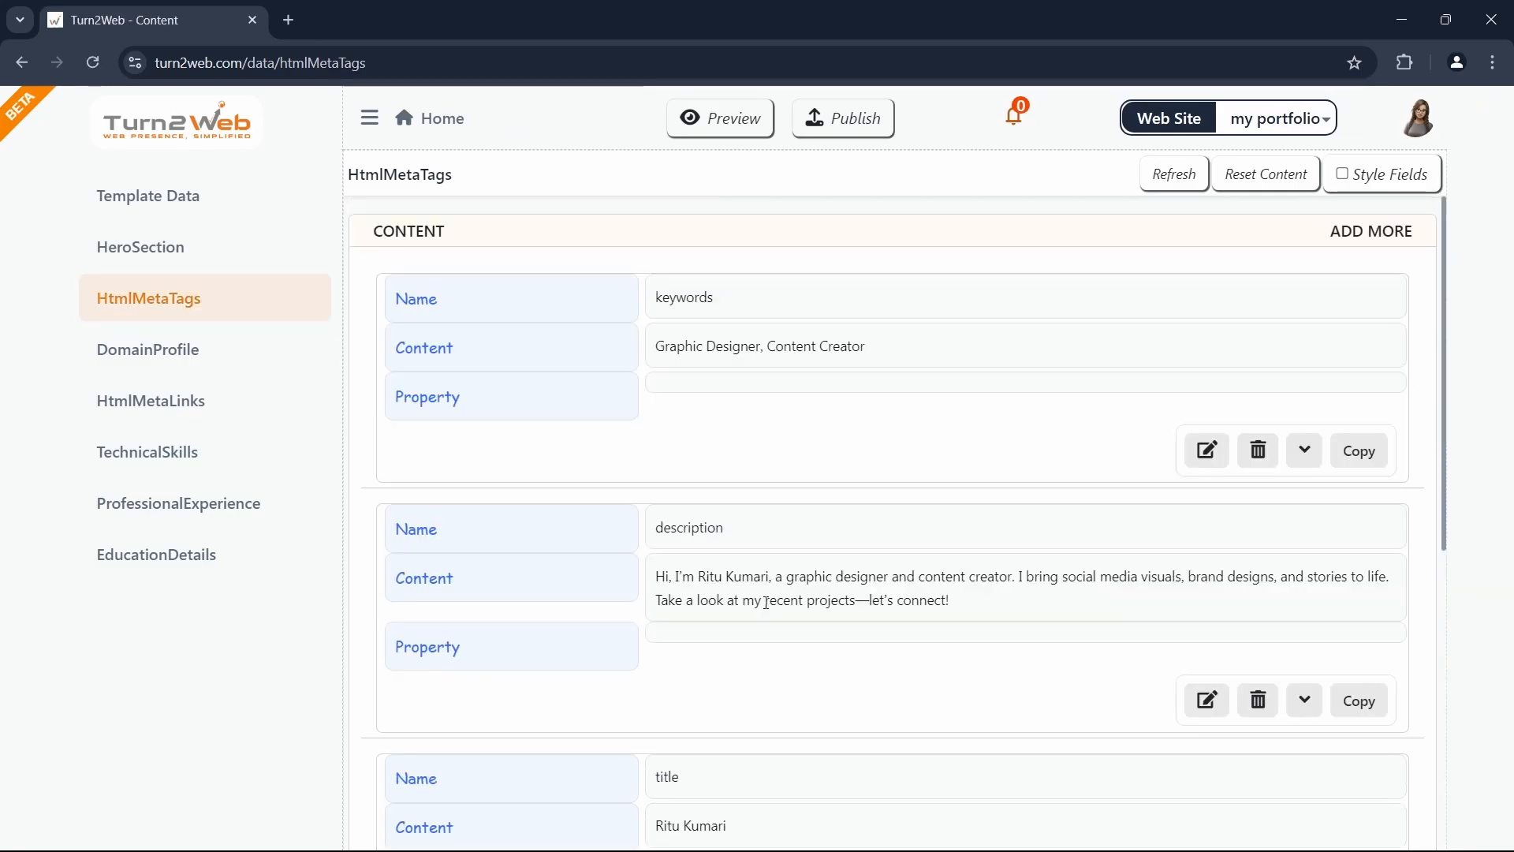
{"action": "left_click_drag", "start_coordinate": [792, 691], "coordinate": [639, 691]}
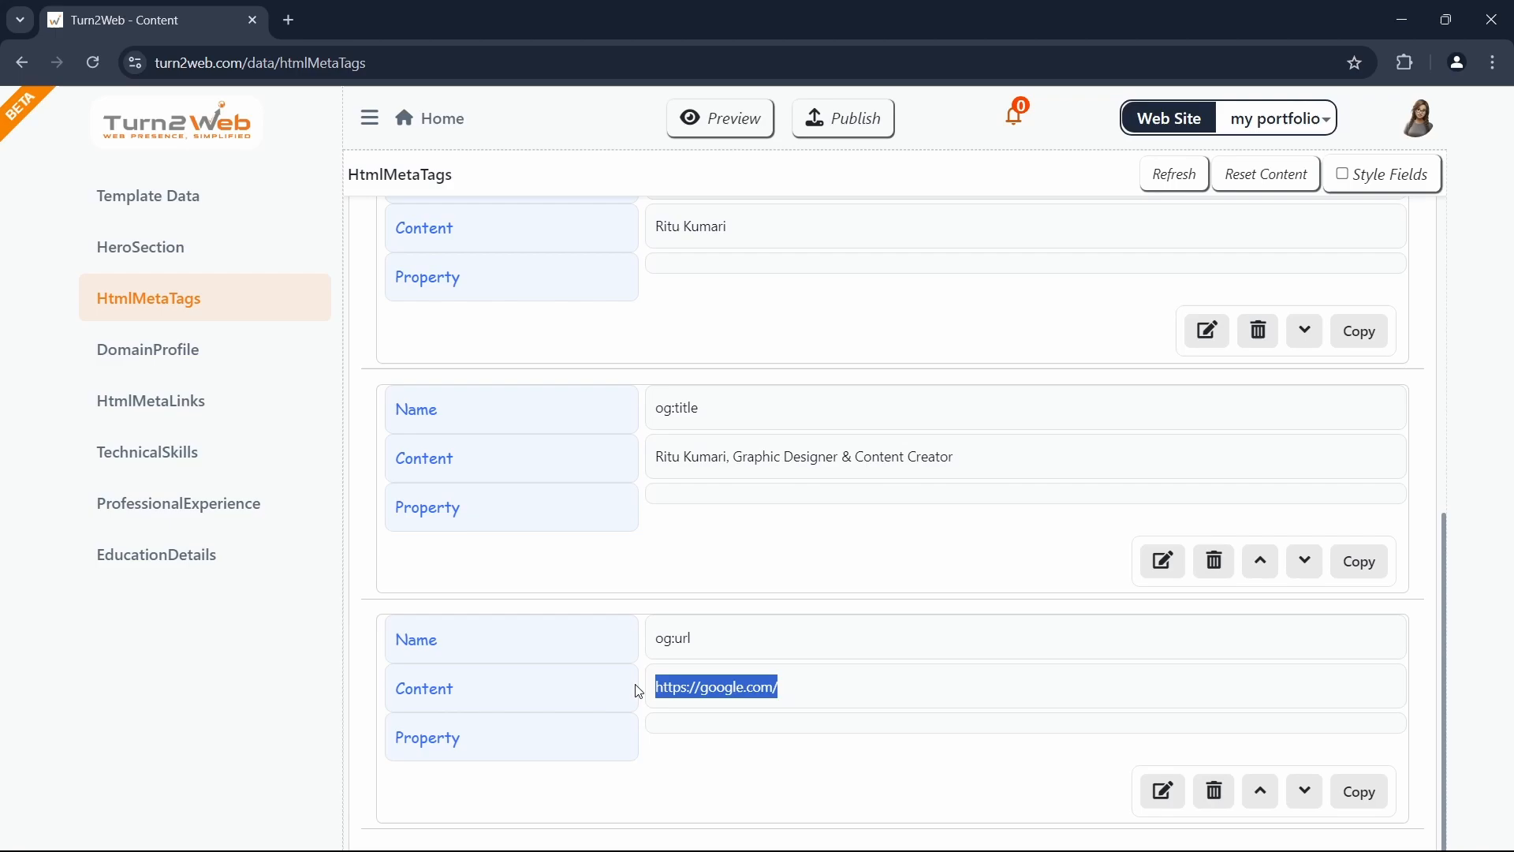
{"action": "left_click", "coordinate": [826, 691]}
{"action": "left_click", "coordinate": [1164, 791]}
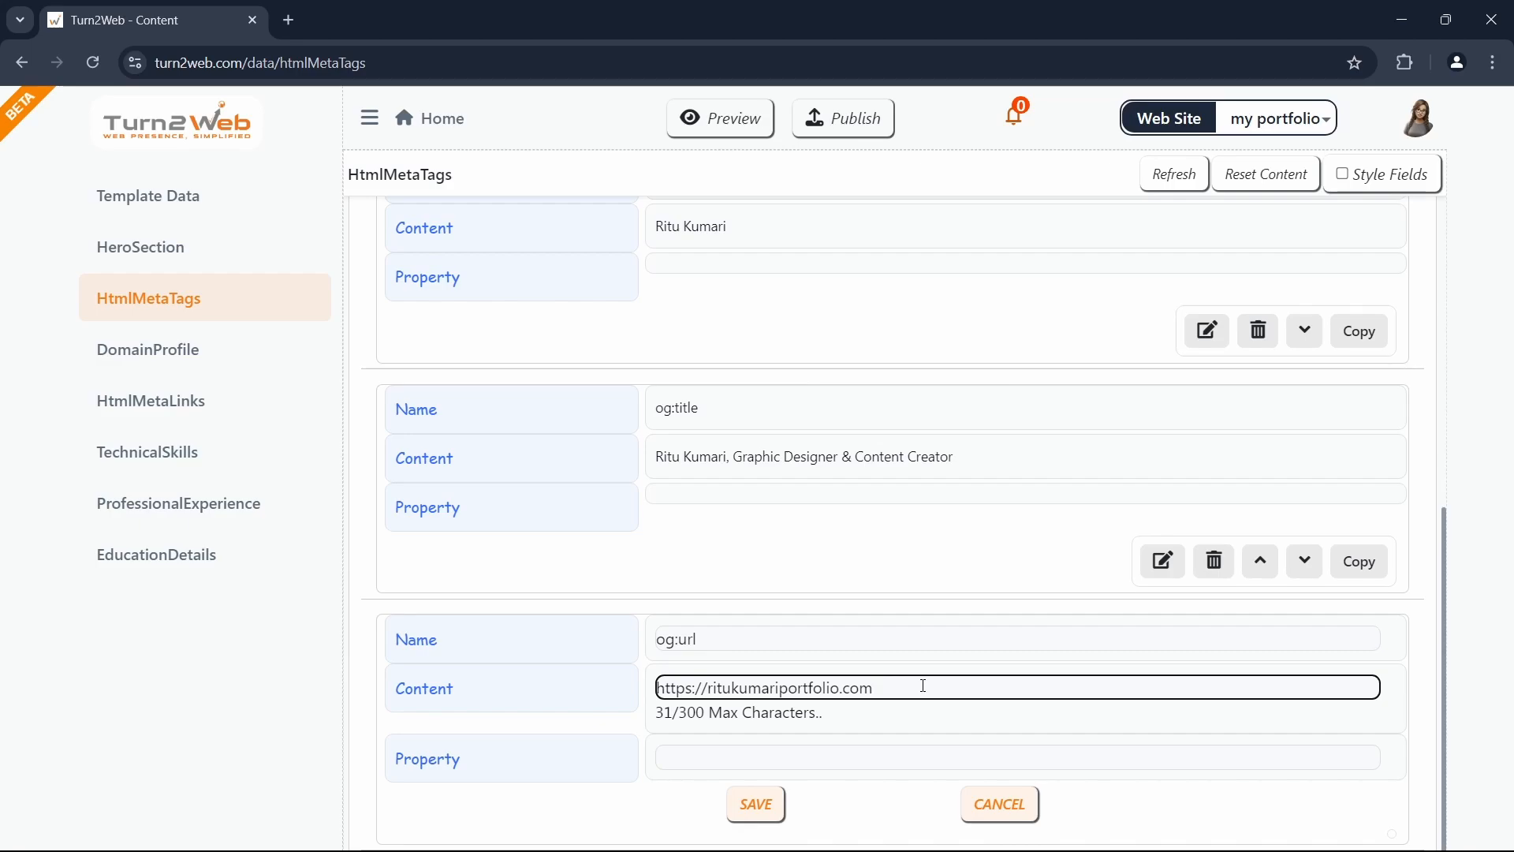
{"action": "left_click", "coordinate": [757, 805]}
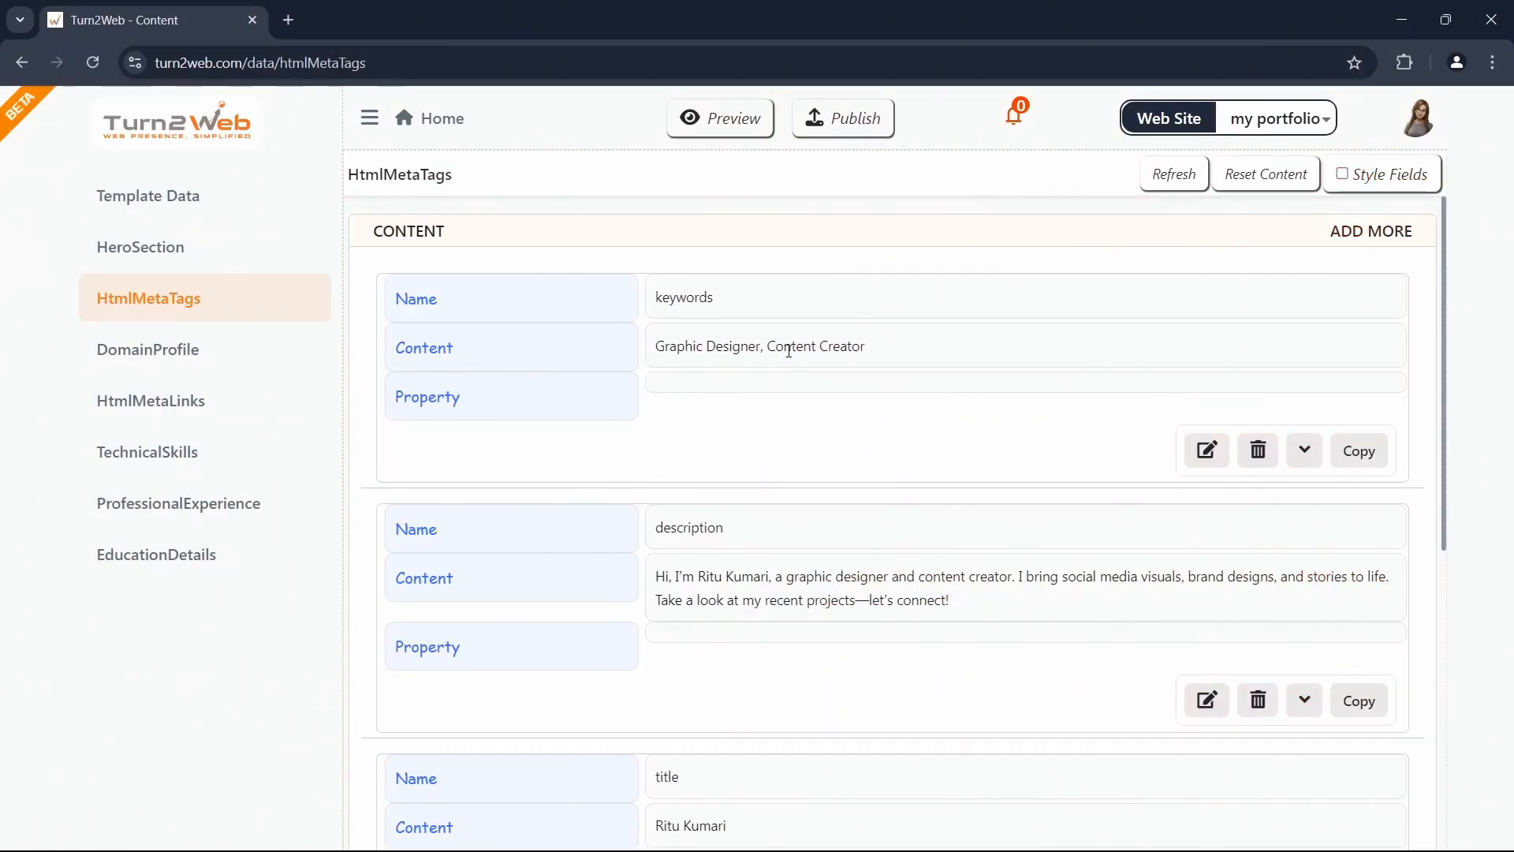
- Copy the og:url entry to create a second one holding the portfolio address
{"action": "left_click_drag", "start_coordinate": [758, 532], "coordinate": [645, 528]}
{"action": "left_click", "coordinate": [821, 530]}
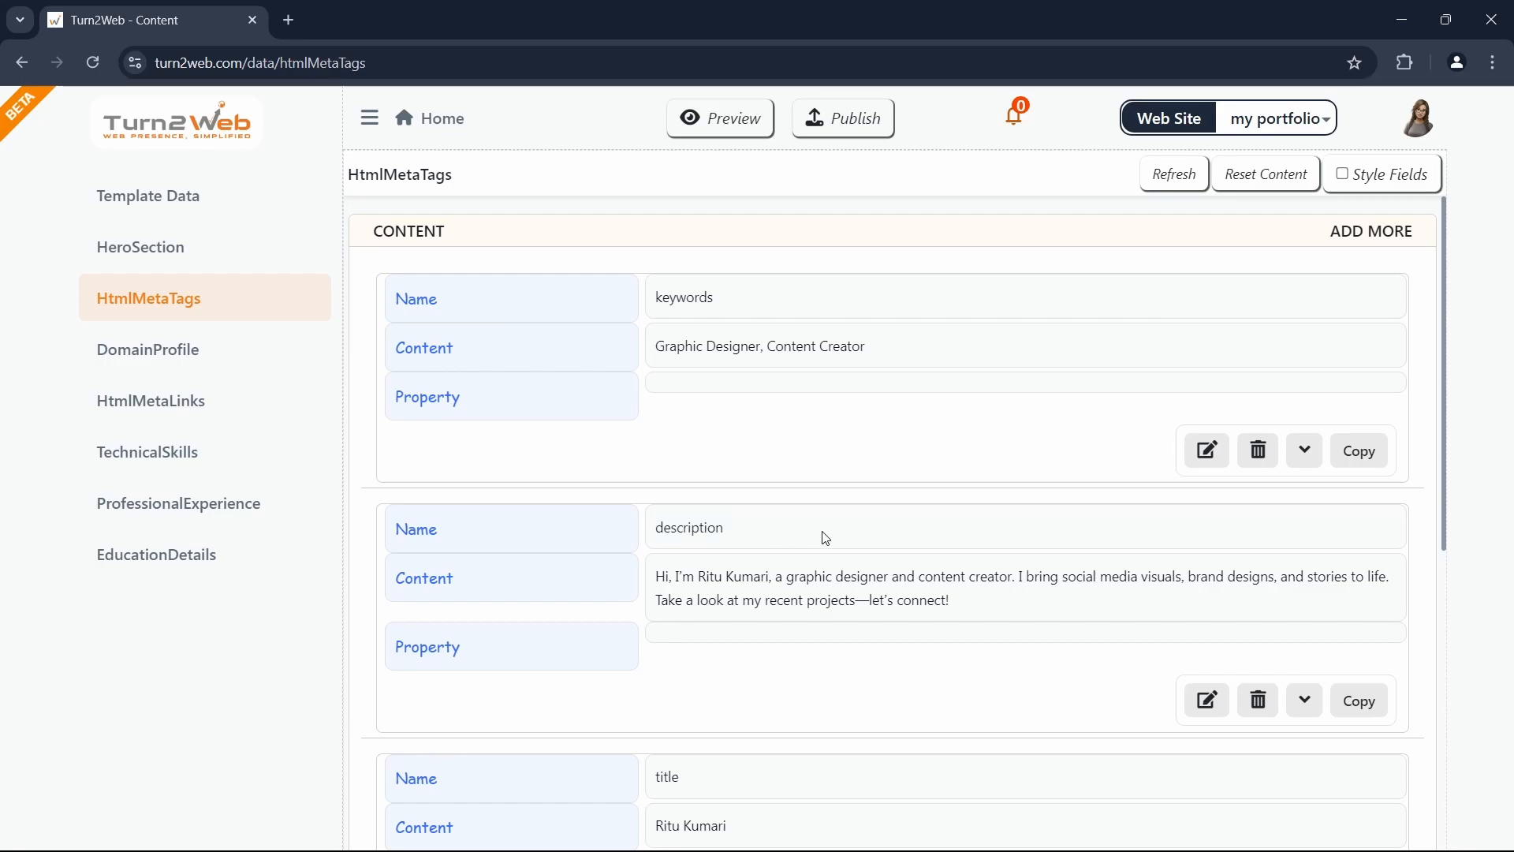
{"action": "scroll", "coordinate": [742, 495], "scroll_direction": "down", "scroll_amount": 4}
{"action": "scroll", "coordinate": [756, 568], "scroll_direction": "down", "scroll_amount": 4}
{"action": "left_click_drag", "start_coordinate": [713, 645], "coordinate": [630, 648]}
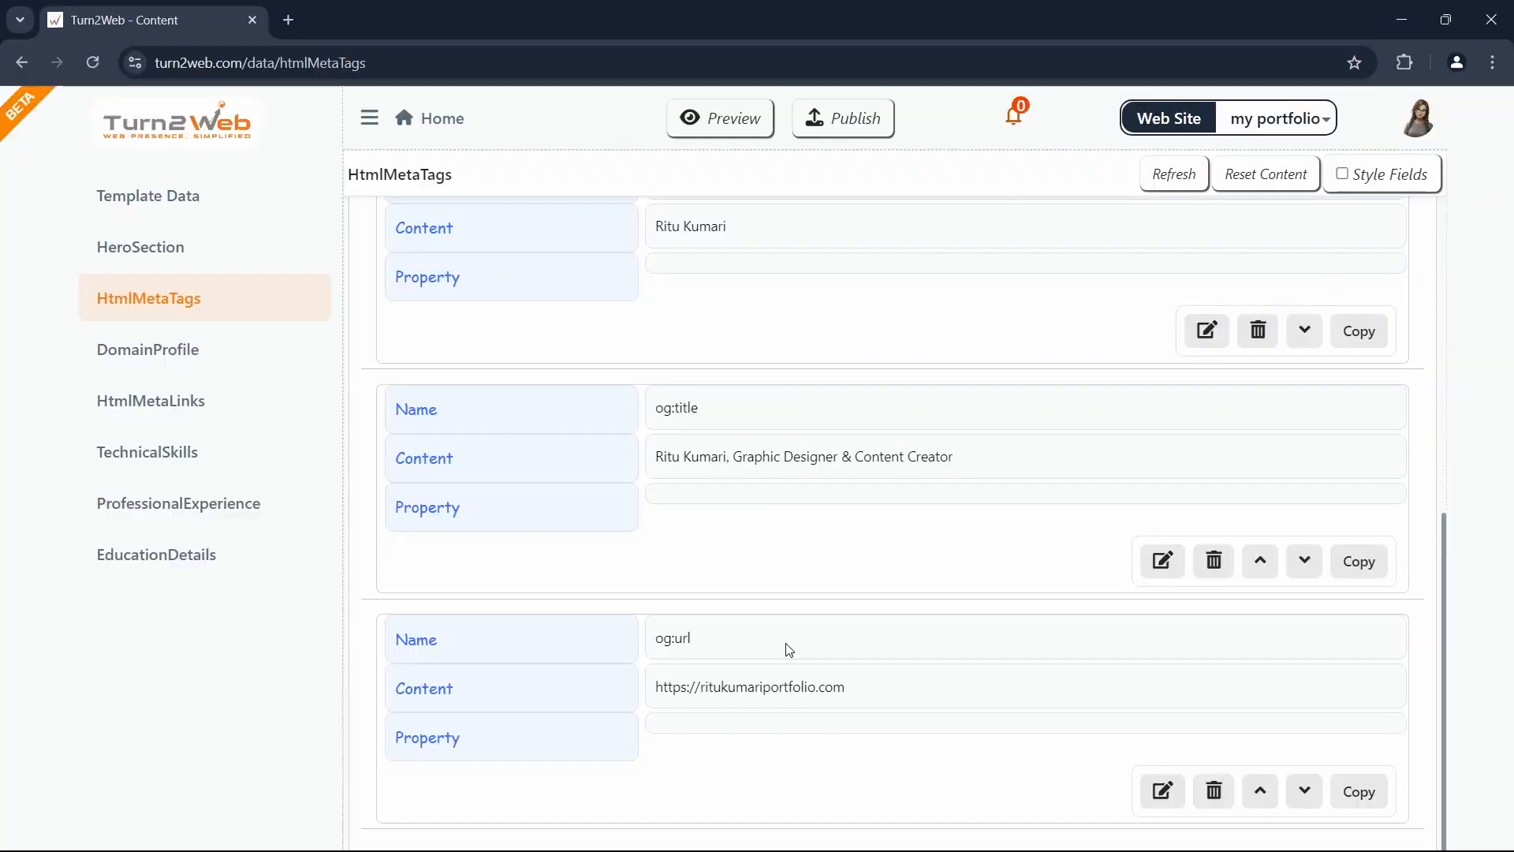
{"action": "left_click", "coordinate": [1357, 792]}
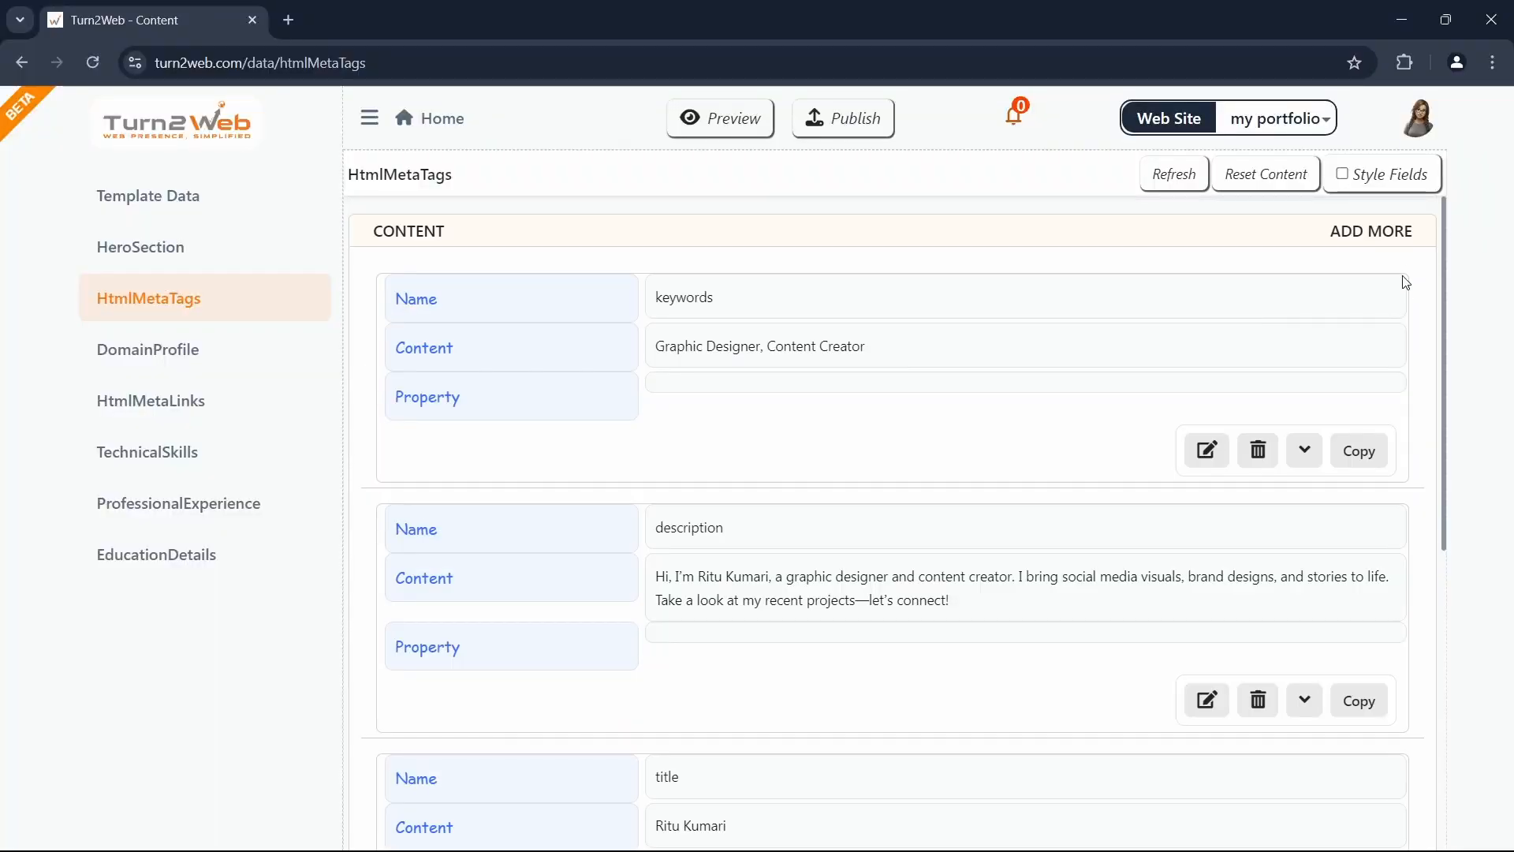
{"action": "left_click", "coordinate": [1390, 233]}
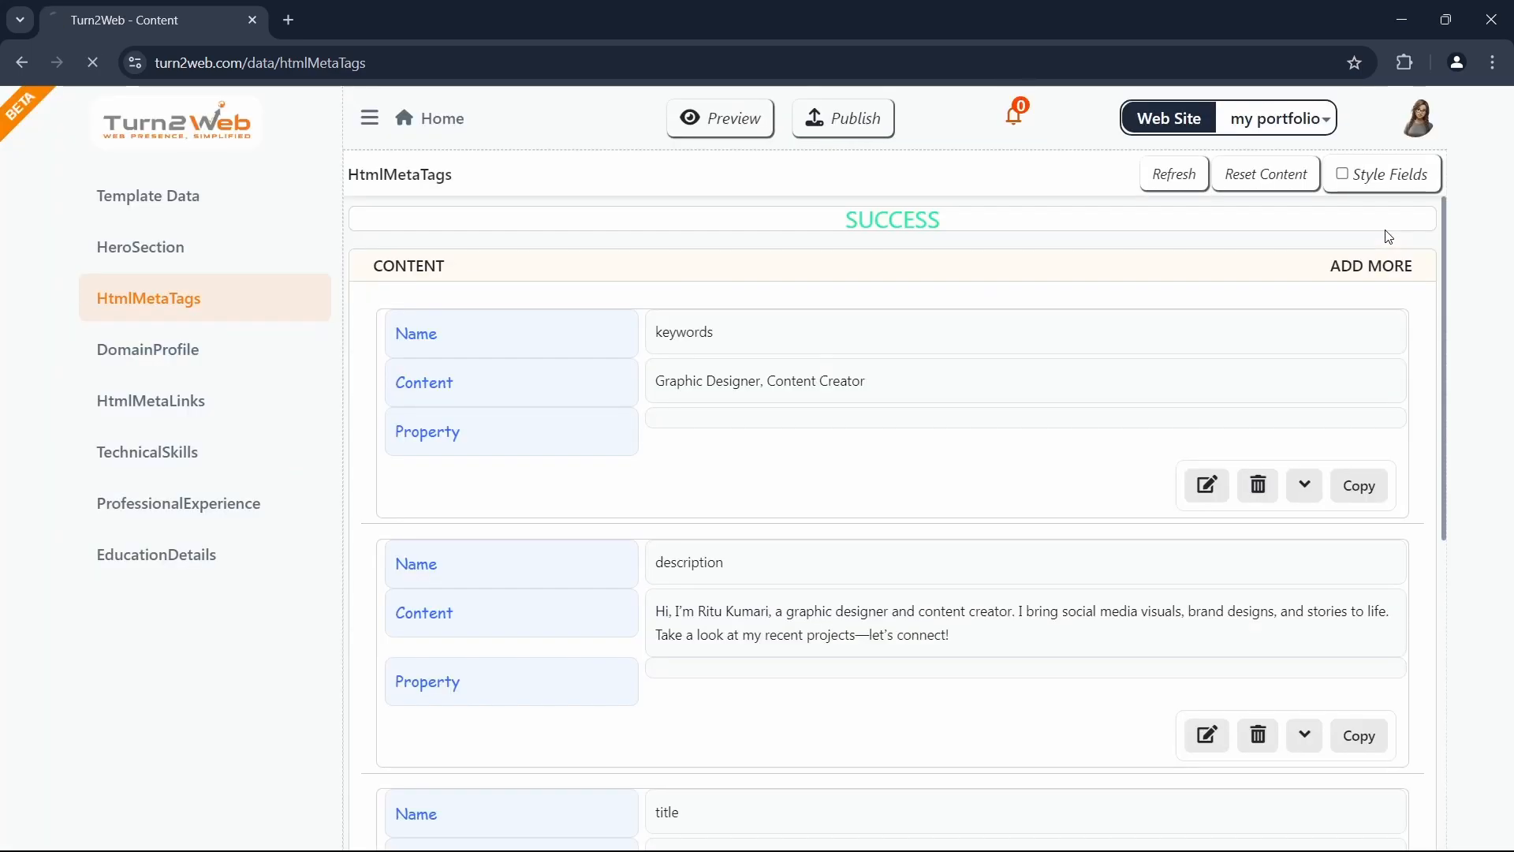
{"action": "scroll", "coordinate": [1083, 313], "scroll_direction": "down", "scroll_amount": 10}
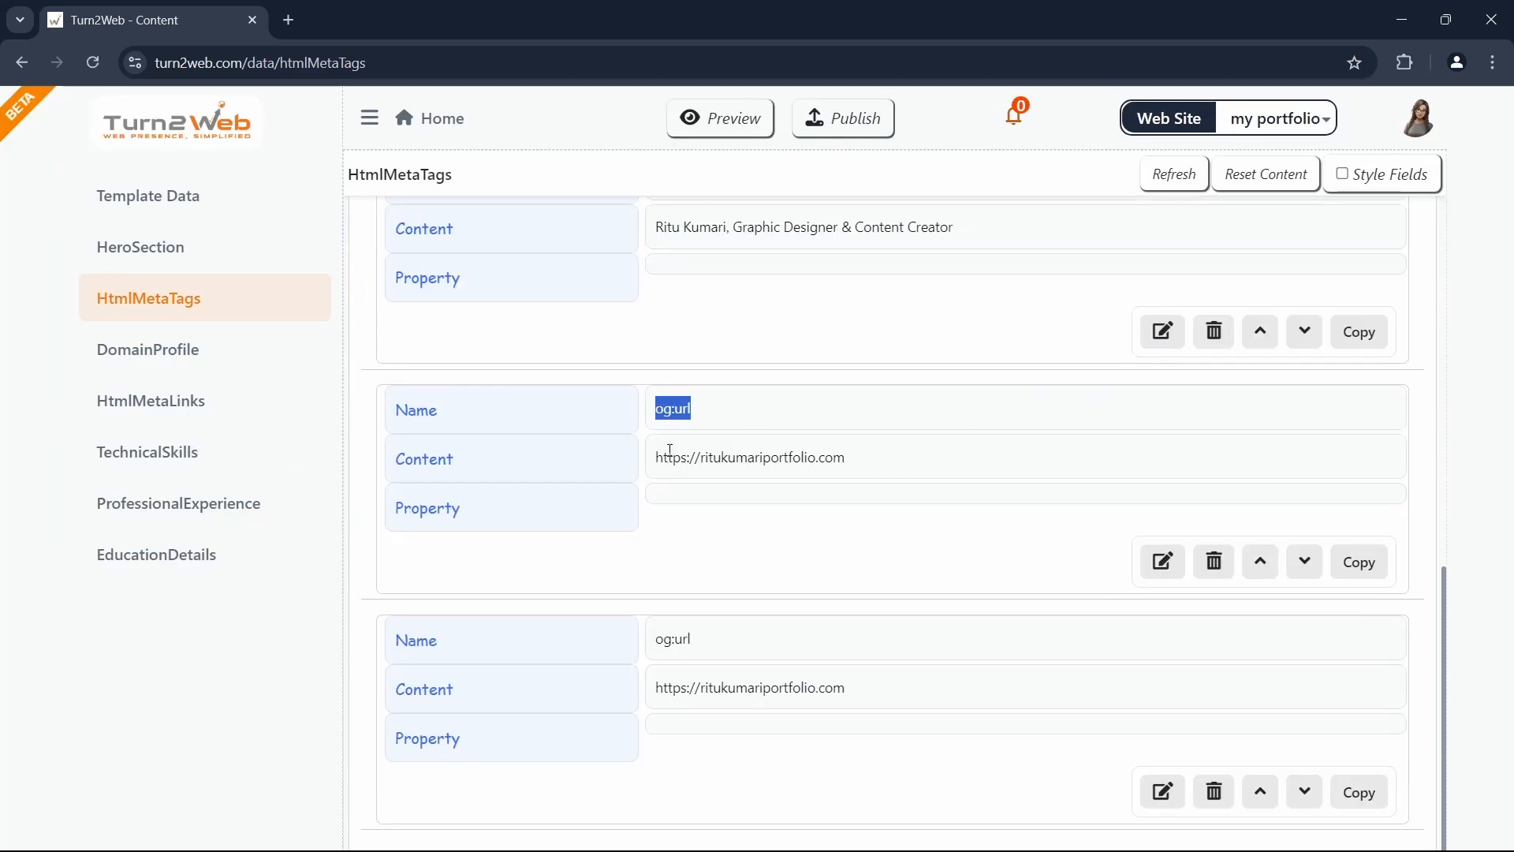
{"action": "double_click", "coordinate": [720, 653]}
{"action": "left_click", "coordinate": [753, 652]}
{"action": "left_click_drag", "start_coordinate": [818, 688], "coordinate": [664, 688]}
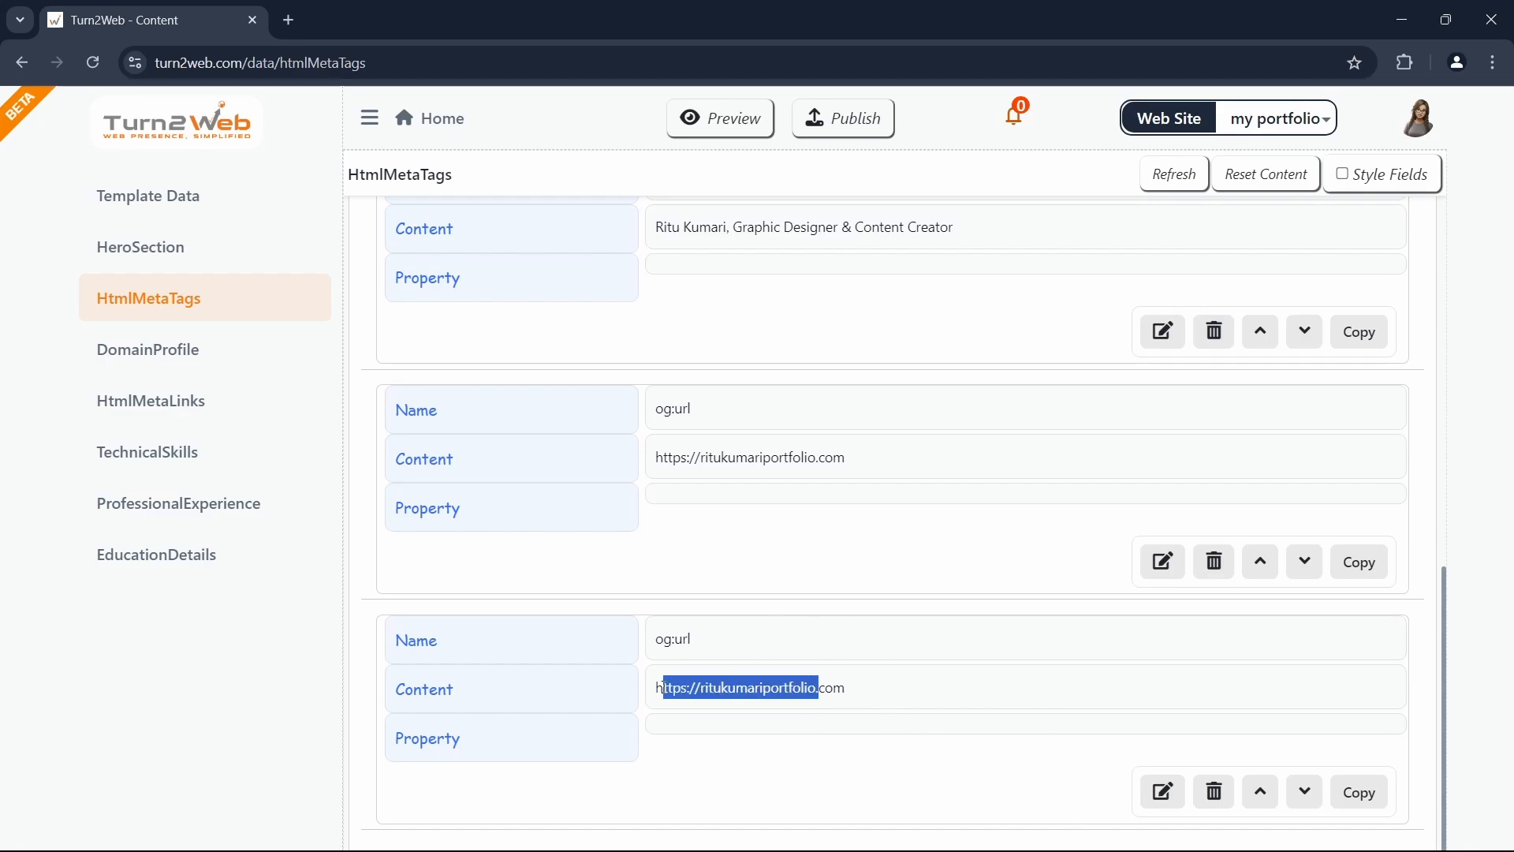
{"action": "left_click", "coordinate": [910, 697]}
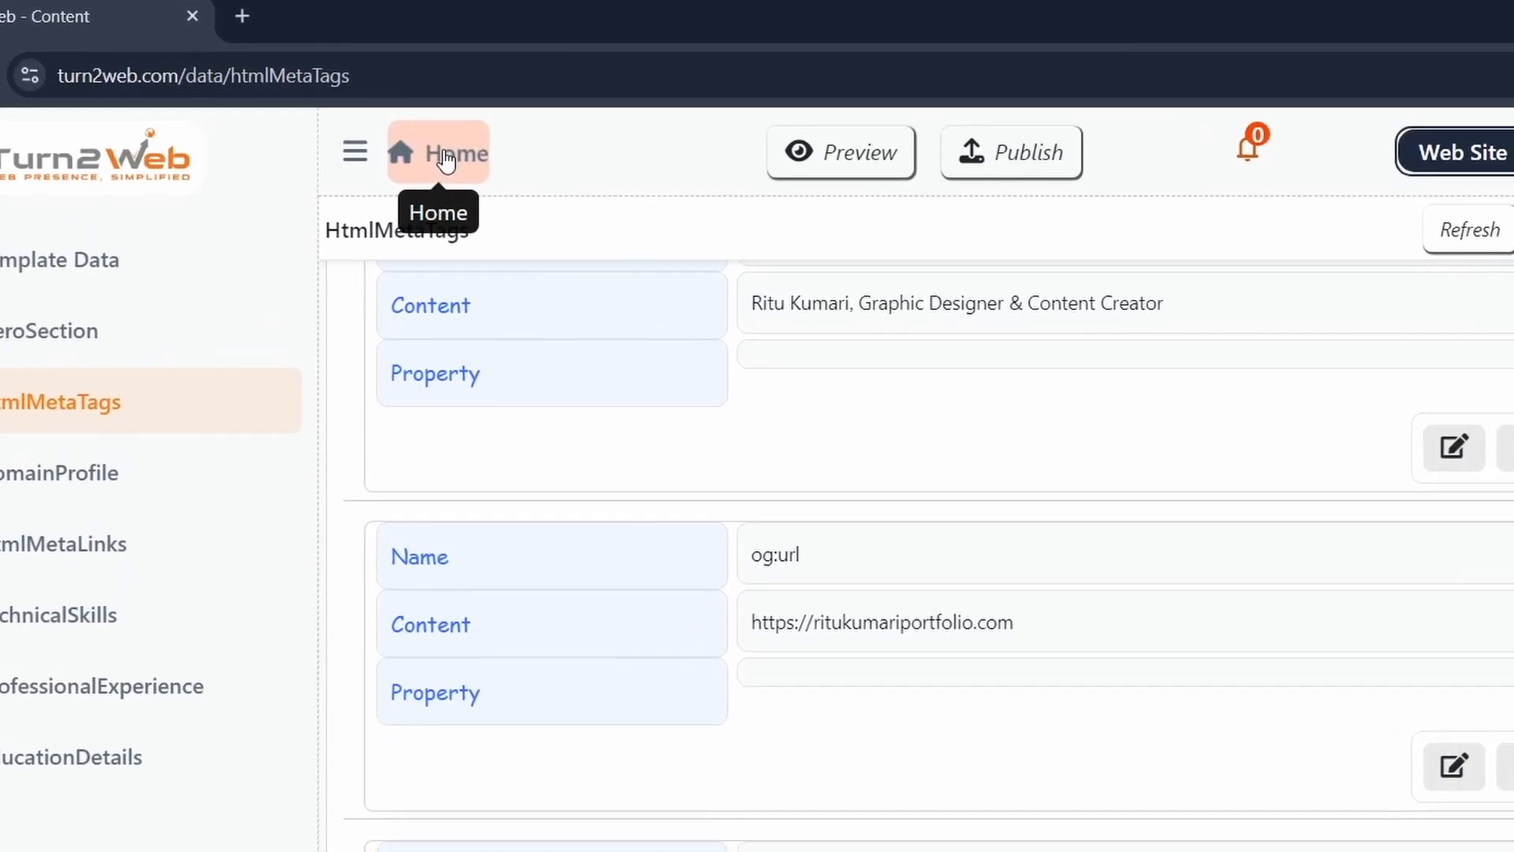
- Upload the portfolio screenshot to My Images as 'my images' and copy its link
{"action": "left_click", "coordinate": [431, 118]}
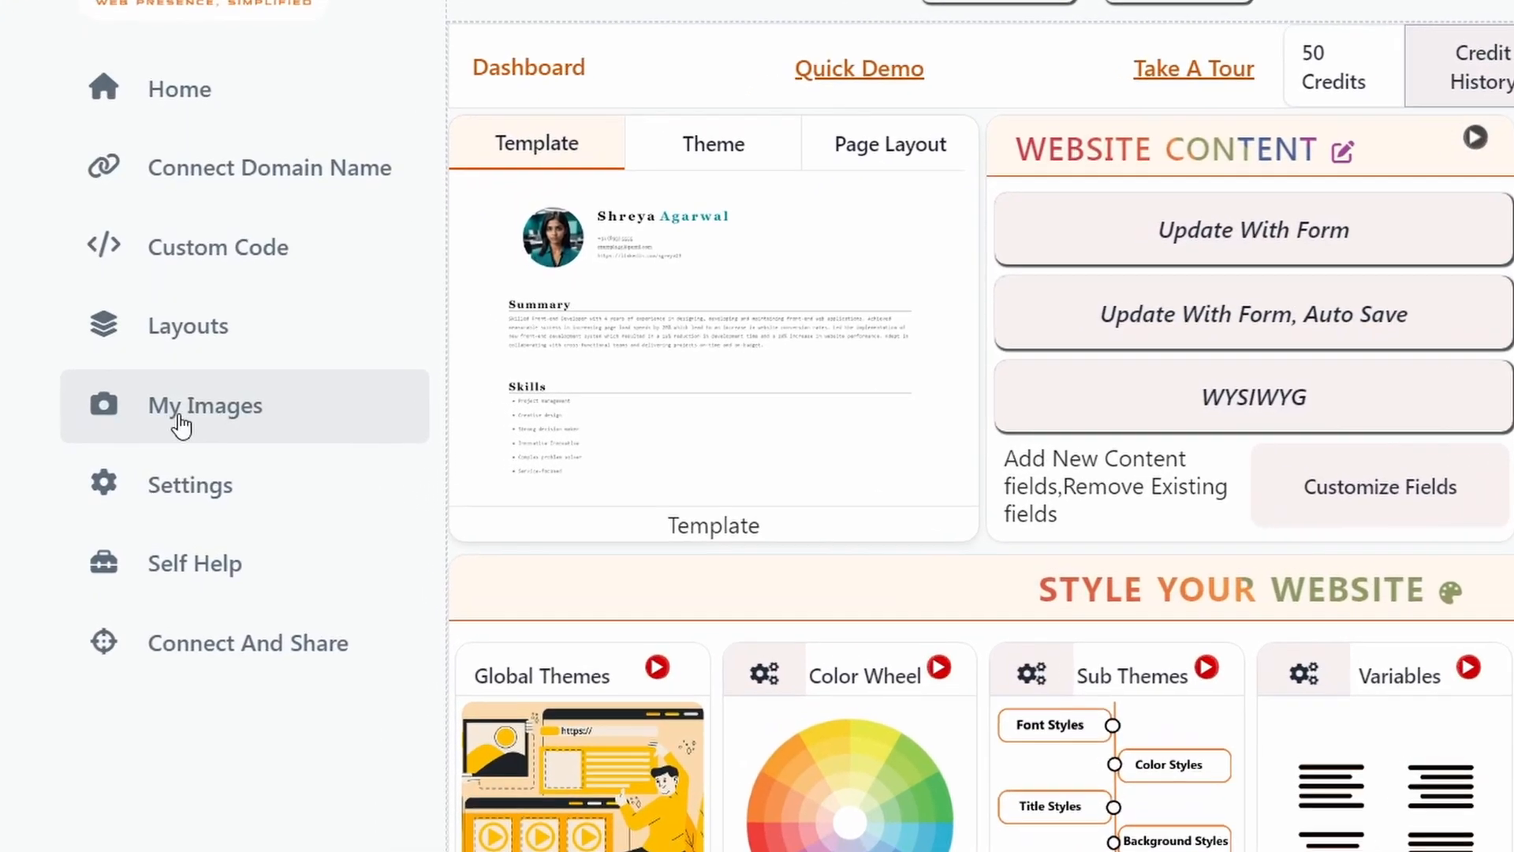
{"action": "left_click", "coordinate": [235, 424]}
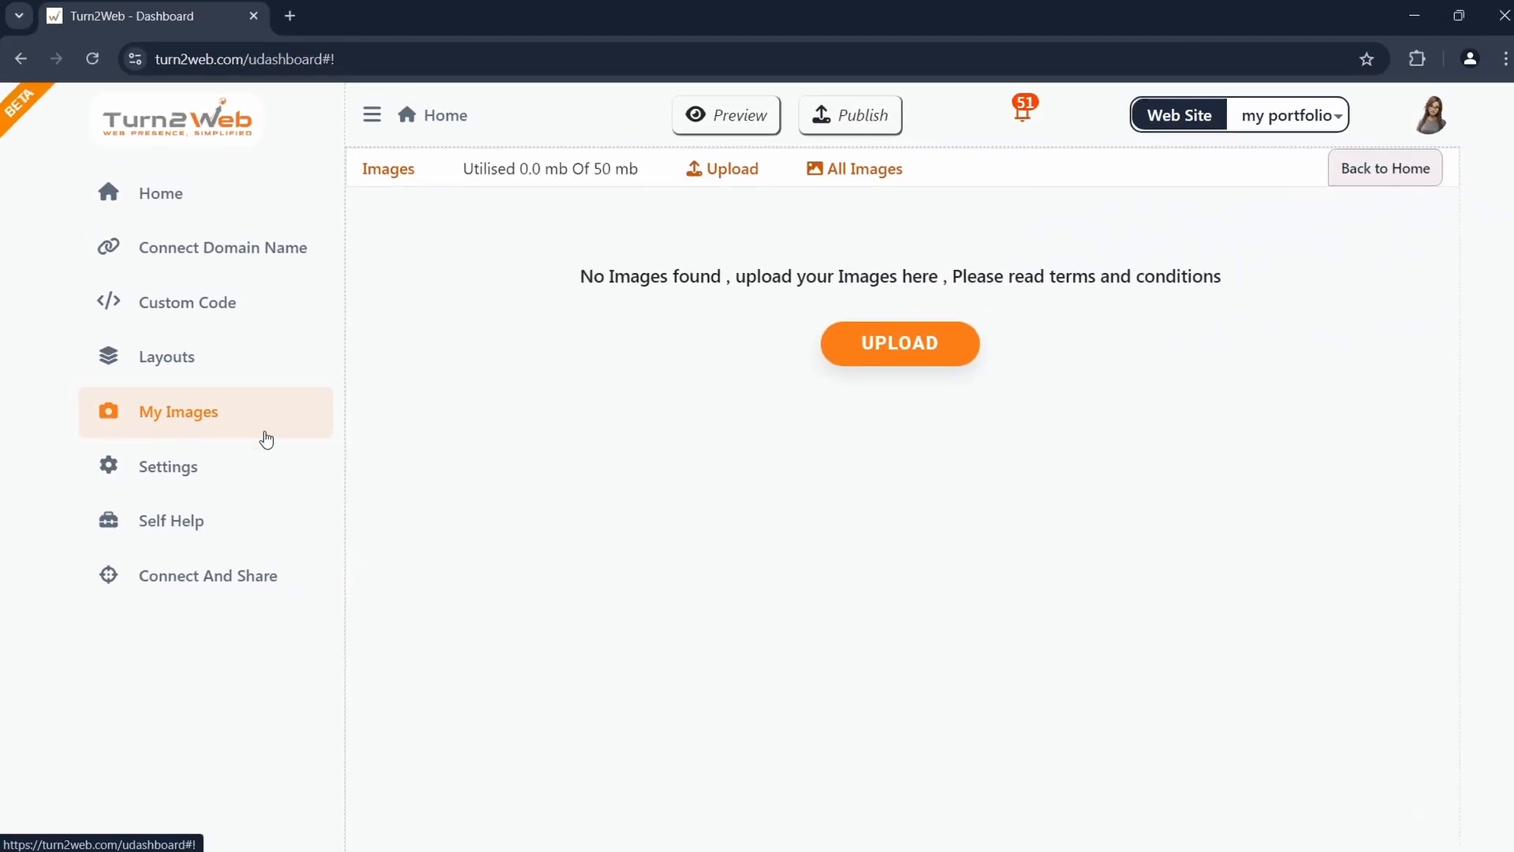
{"action": "left_click", "coordinate": [911, 347]}
{"action": "left_click", "coordinate": [631, 478]}
{"action": "left_click", "coordinate": [686, 530]}
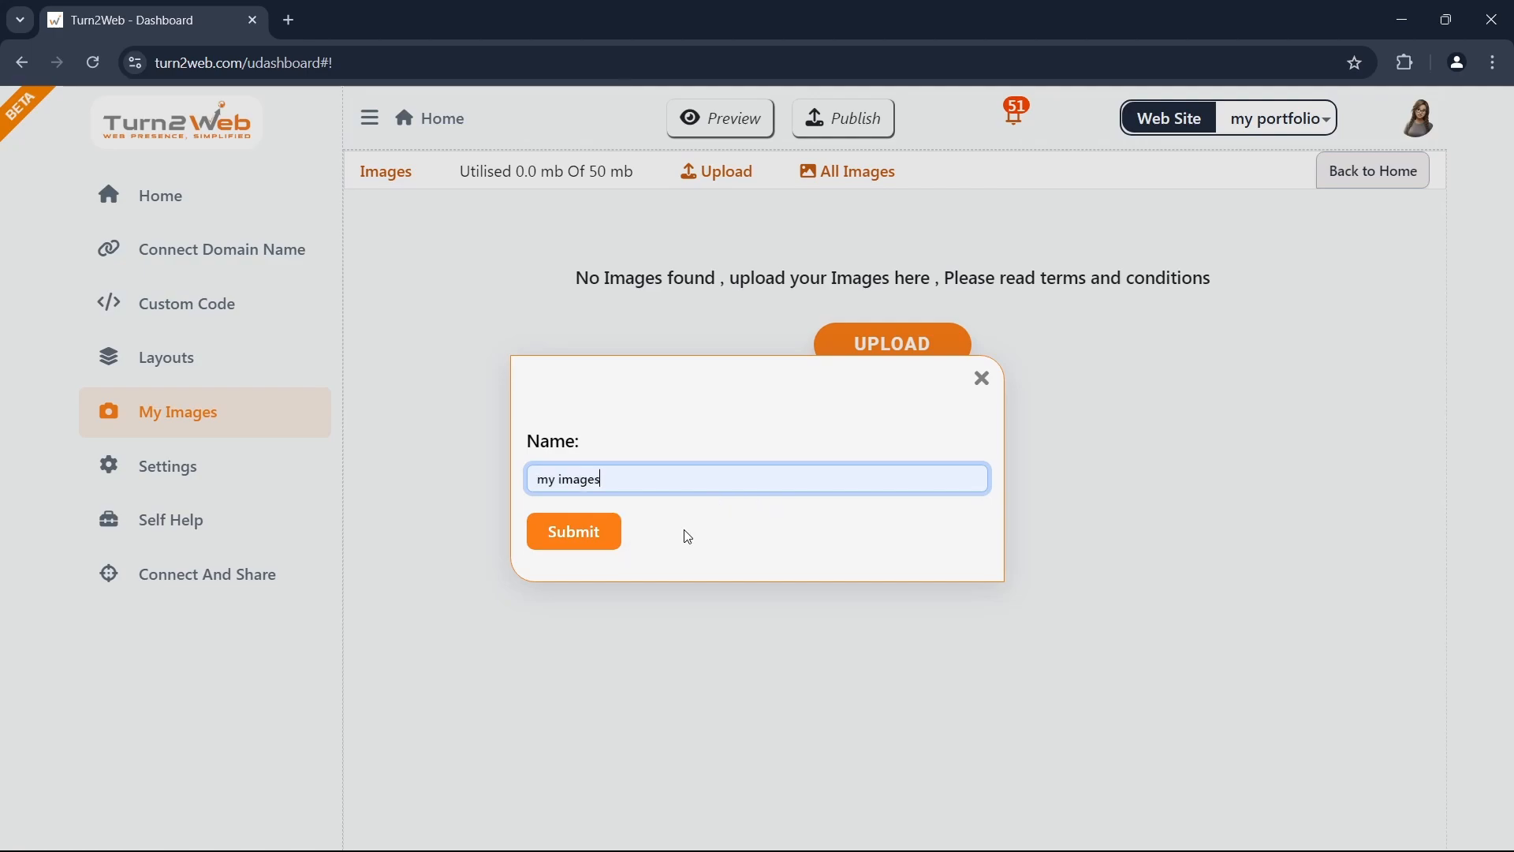
{"action": "left_click", "coordinate": [581, 533]}
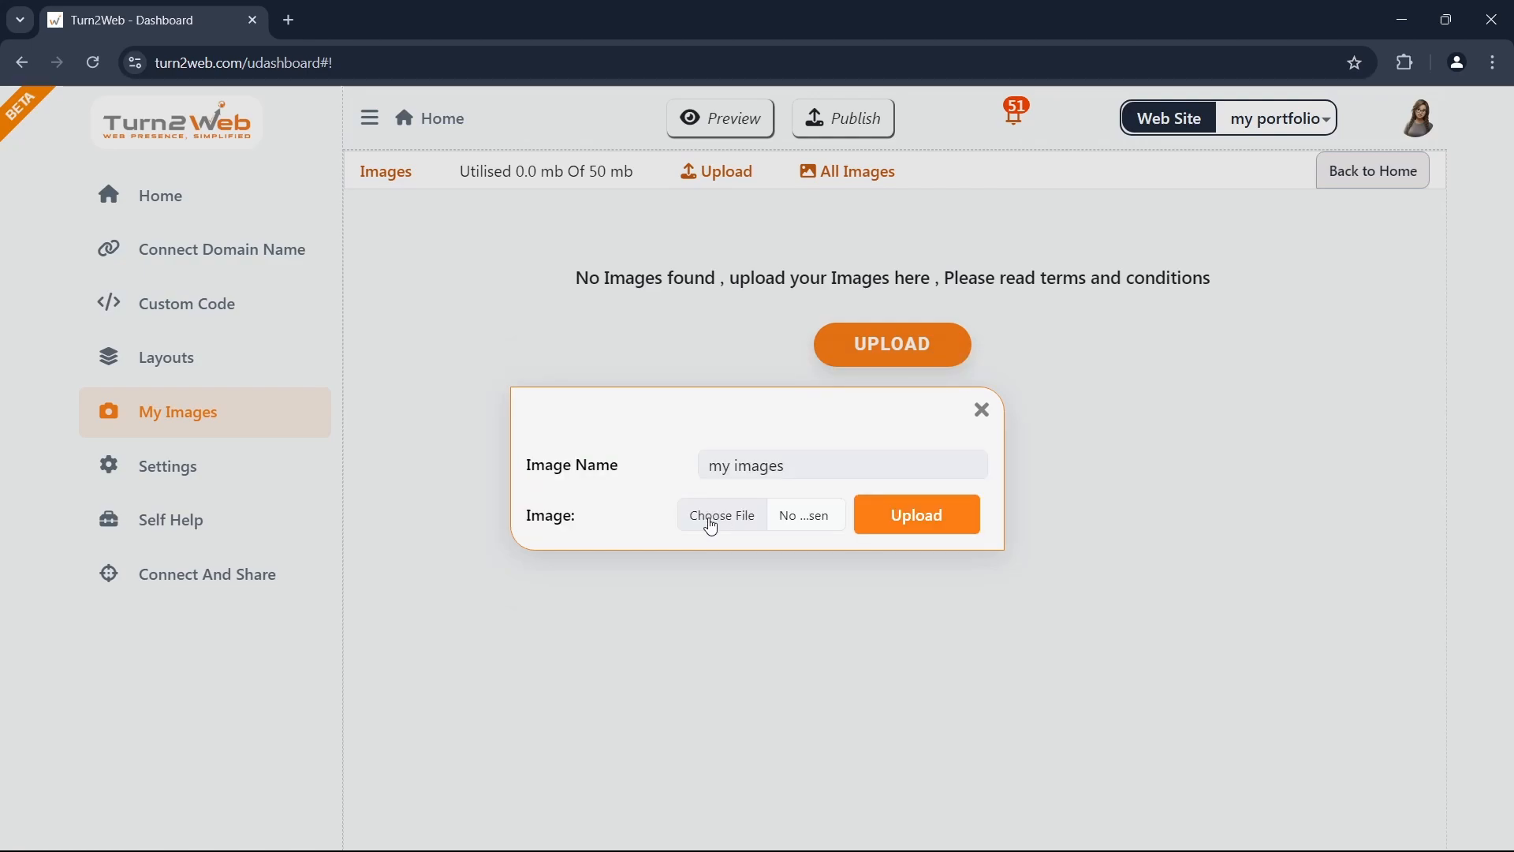
{"action": "left_click", "coordinate": [747, 527]}
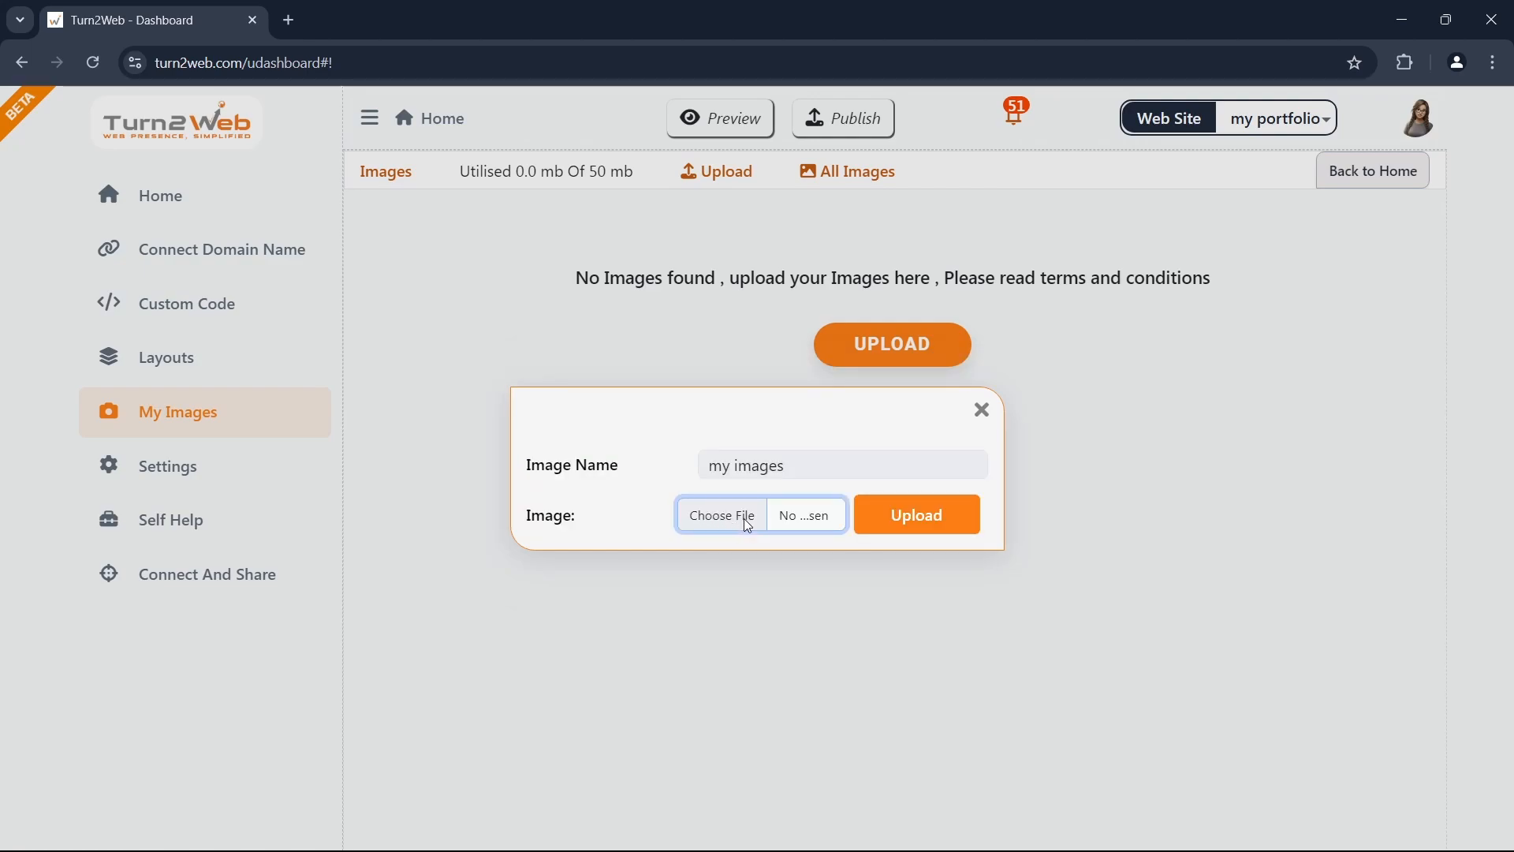
{"action": "left_click", "coordinate": [935, 514]}
{"action": "left_click", "coordinate": [975, 511]}
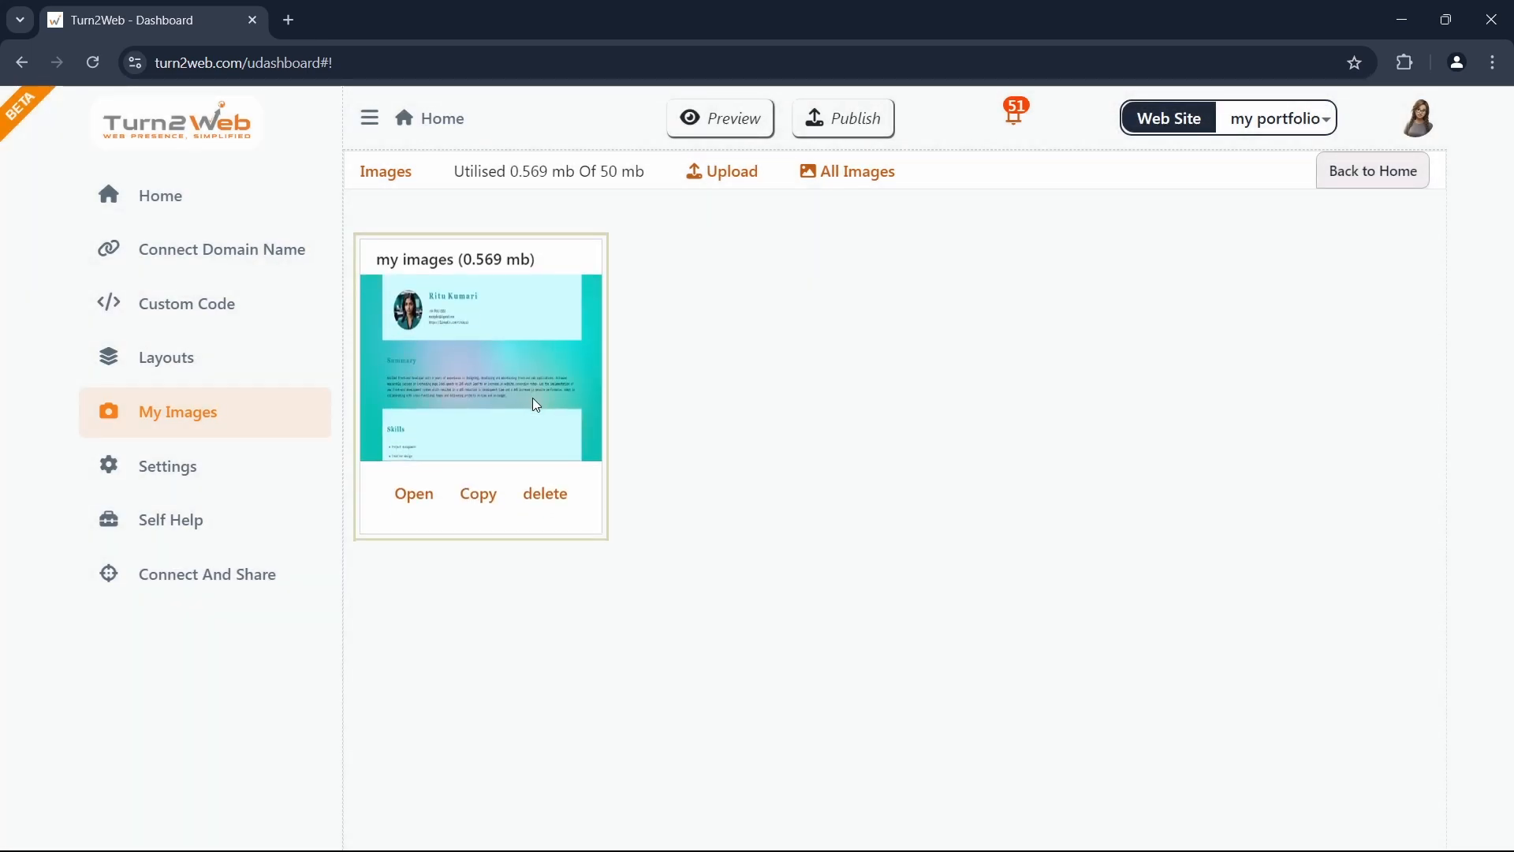
{"action": "left_click", "coordinate": [482, 497]}
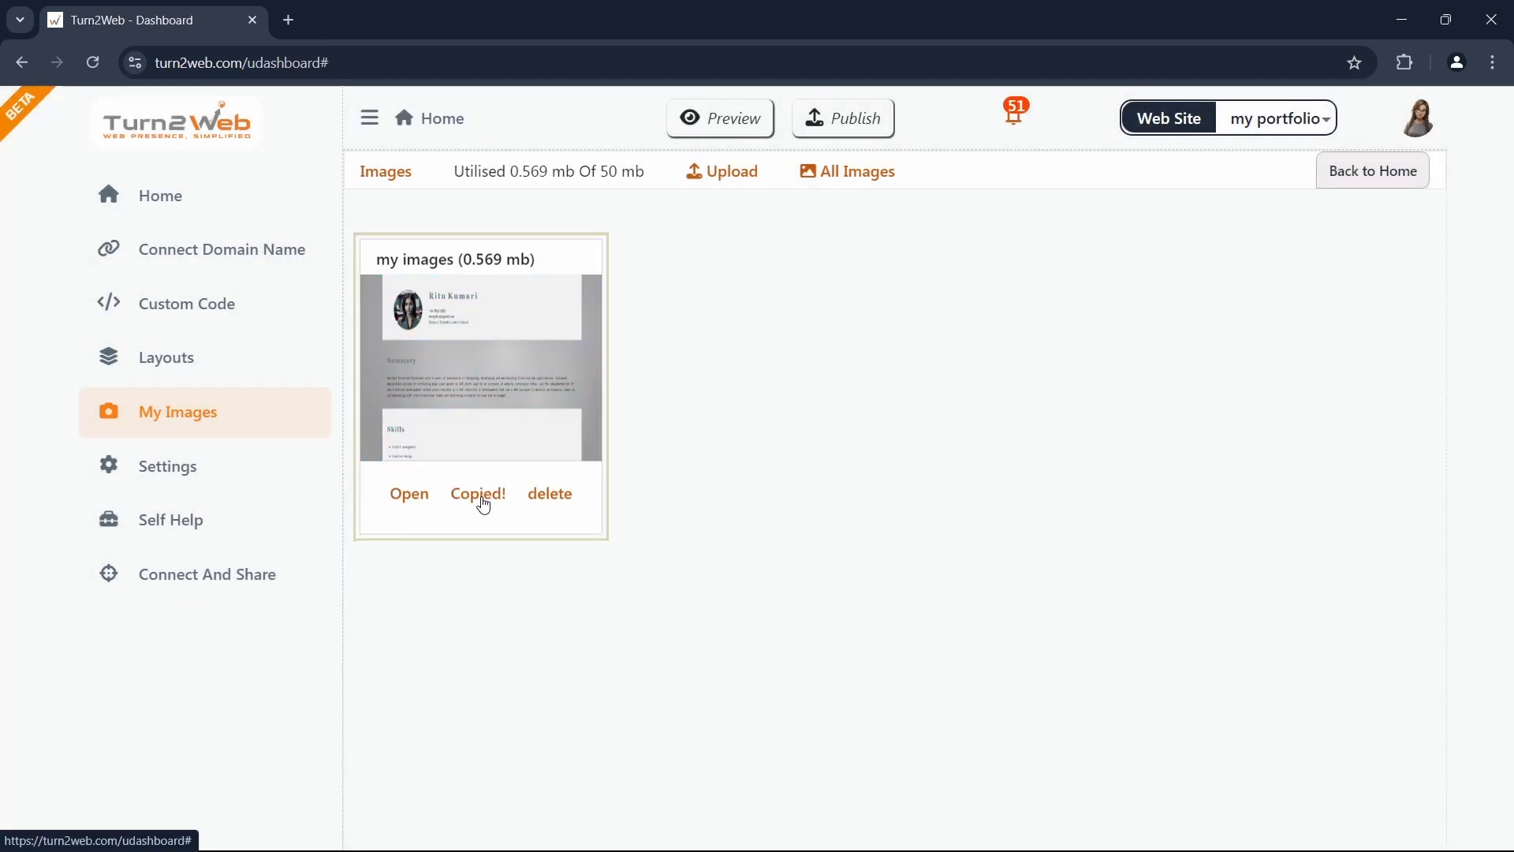
{"action": "left_click", "coordinate": [449, 129]}
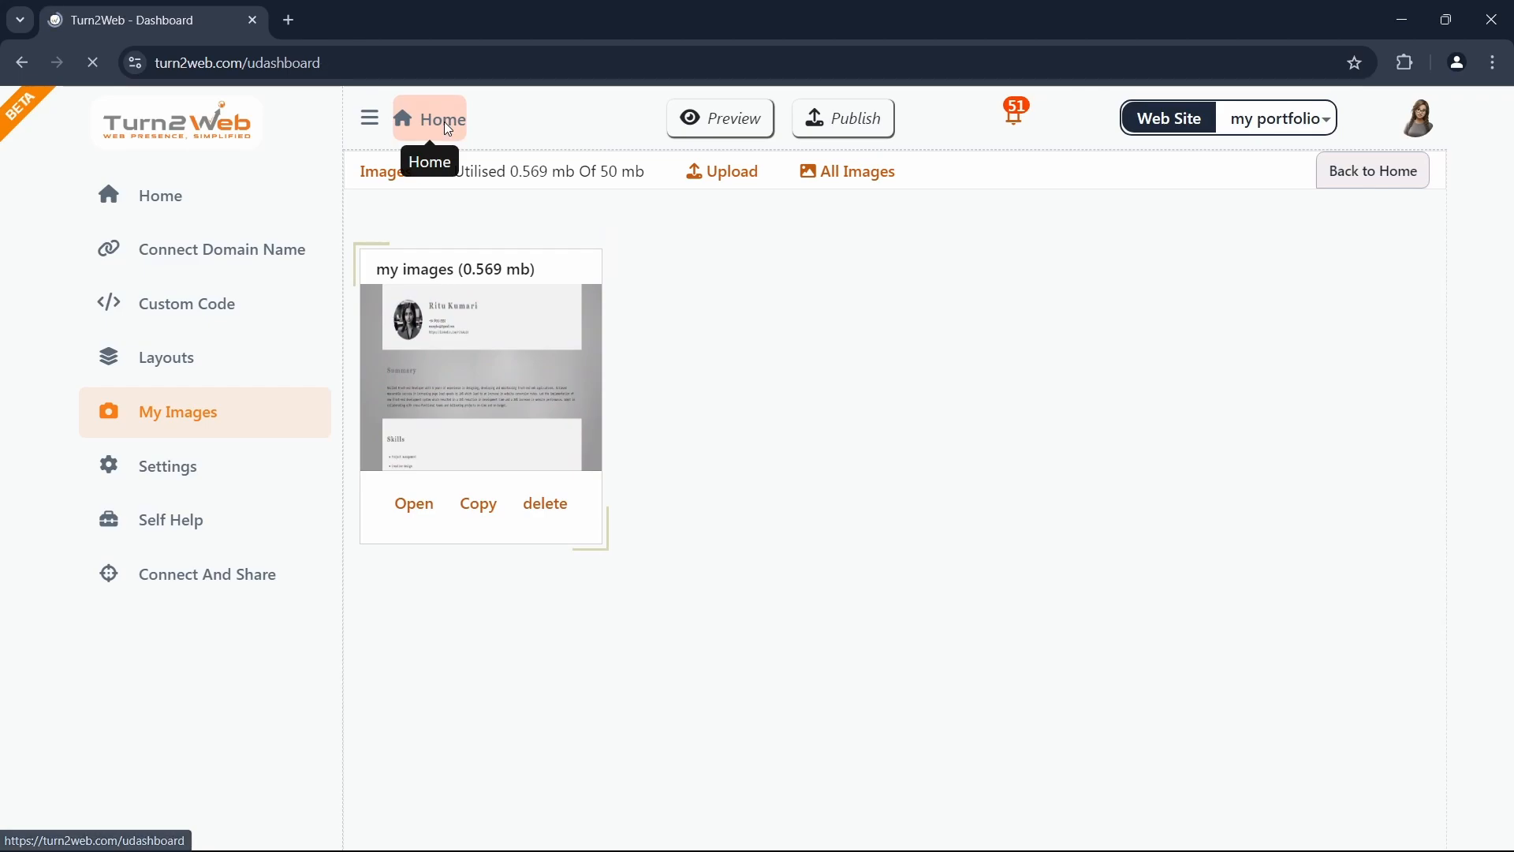
- Rename the second og:url entry to og:image with the uploaded image's link as content
{"action": "left_click", "coordinate": [911, 292]}
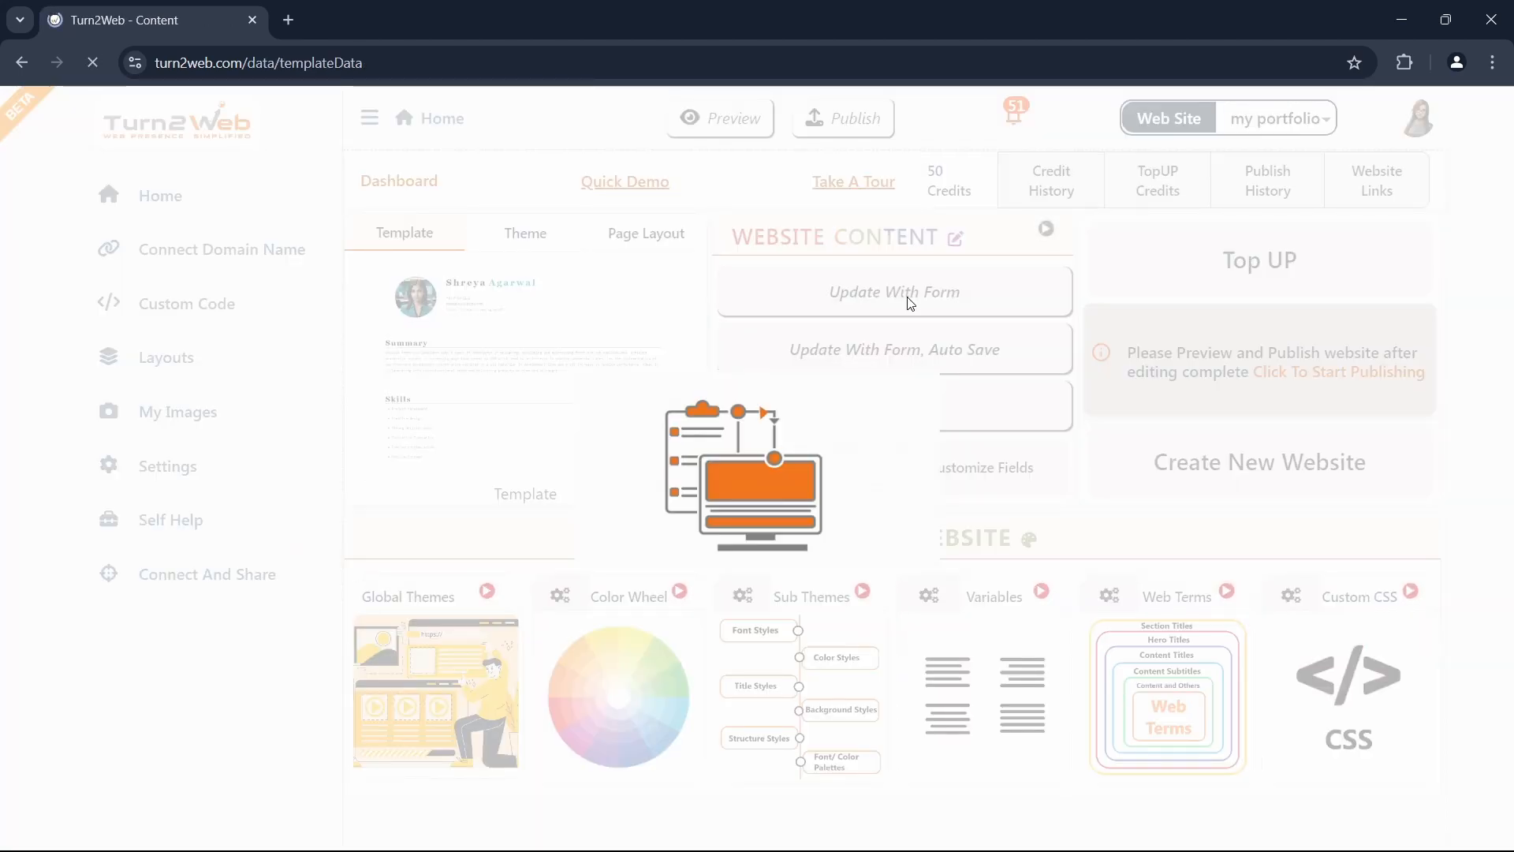
{"action": "left_click", "coordinate": [185, 306]}
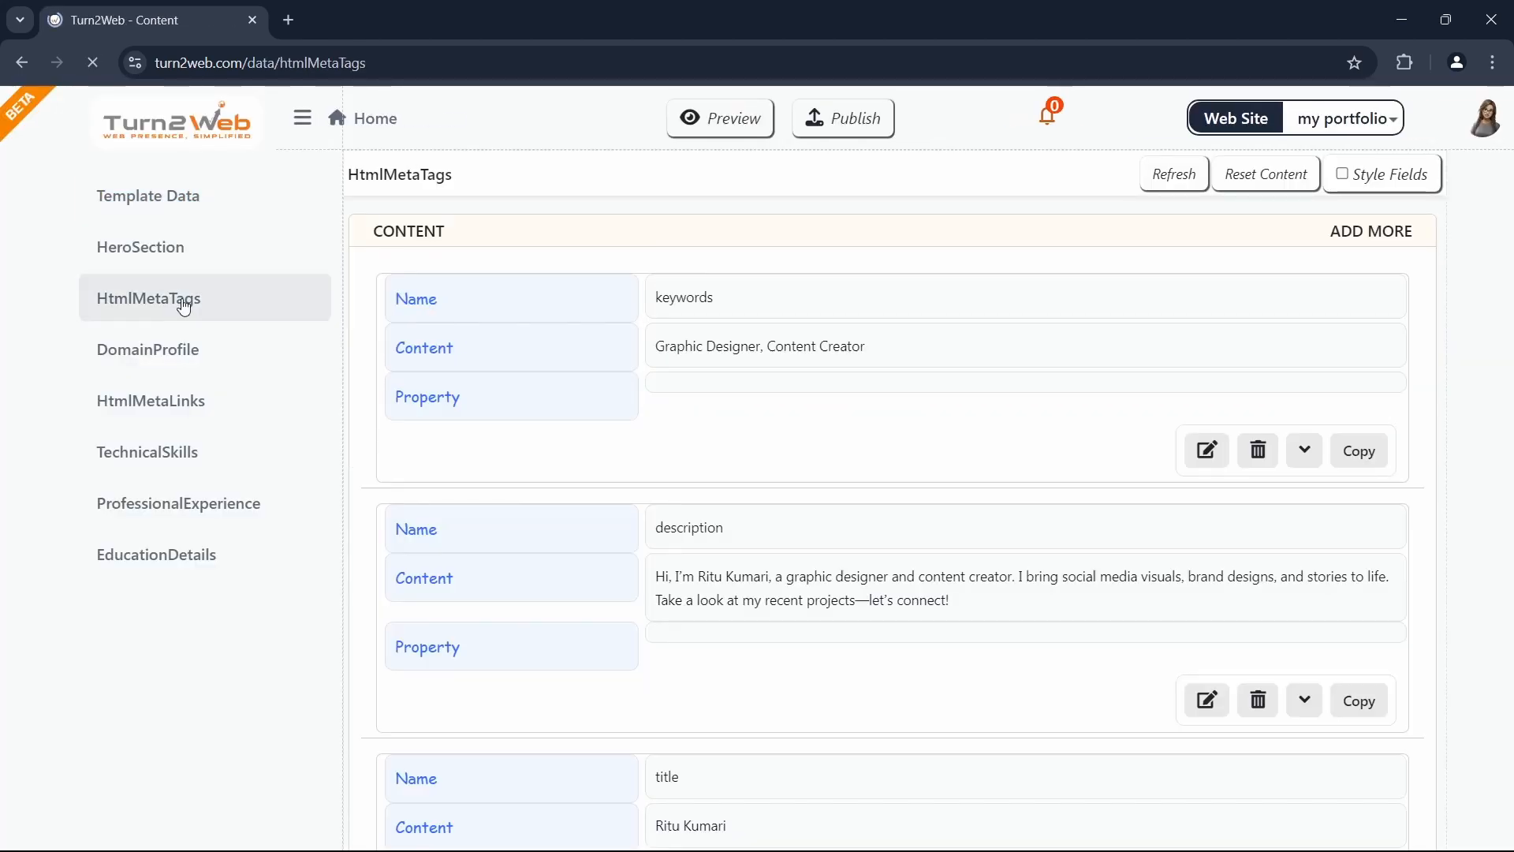
{"action": "scroll", "coordinate": [815, 405], "scroll_direction": "down", "scroll_amount": 5}
{"action": "scroll", "coordinate": [836, 434], "scroll_direction": "down", "scroll_amount": 5}
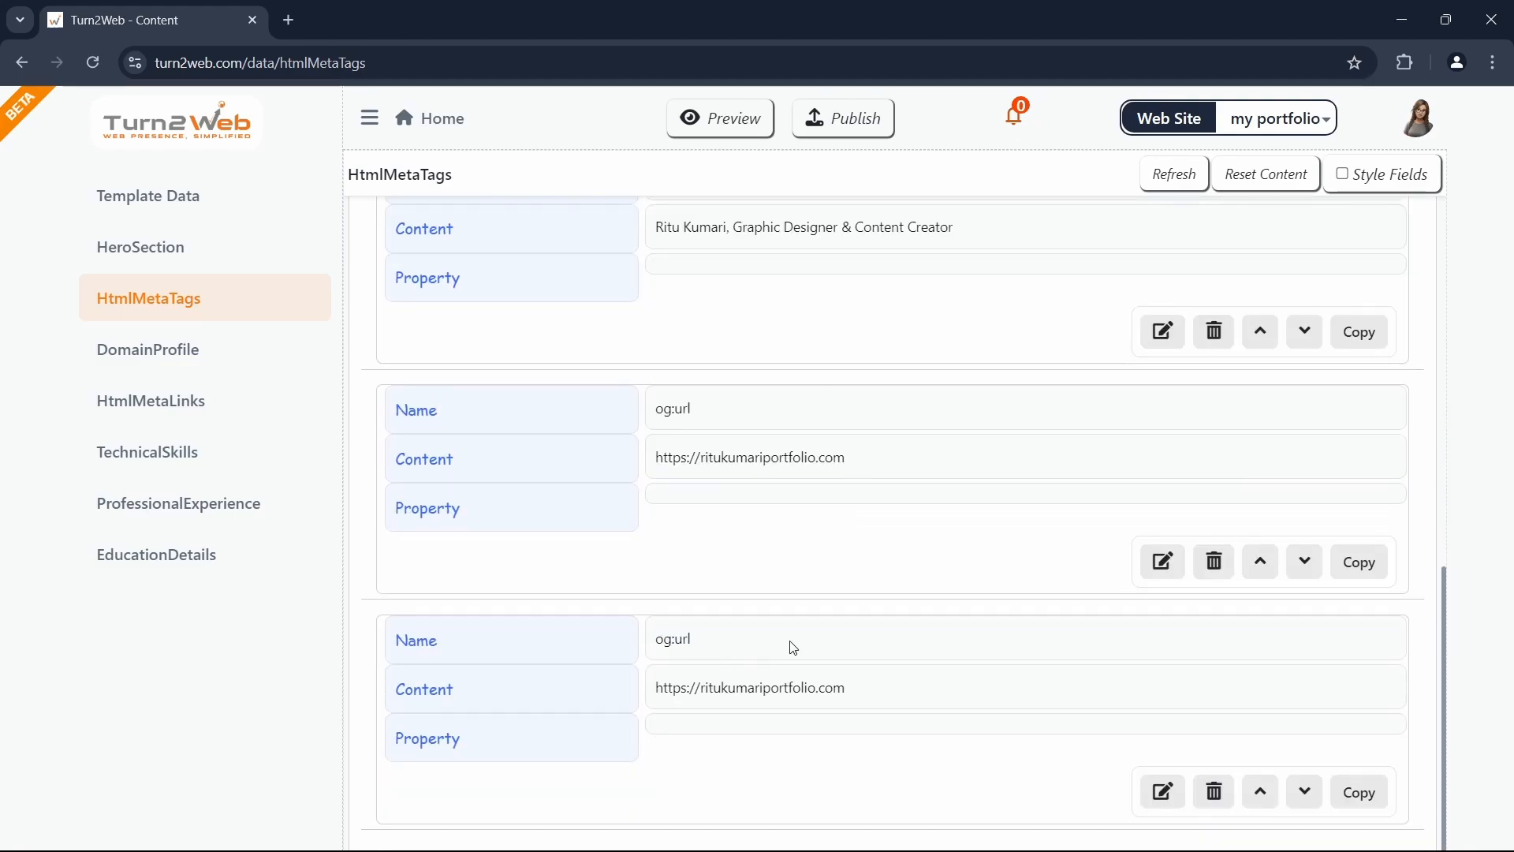
{"action": "left_click", "coordinate": [1163, 791]}
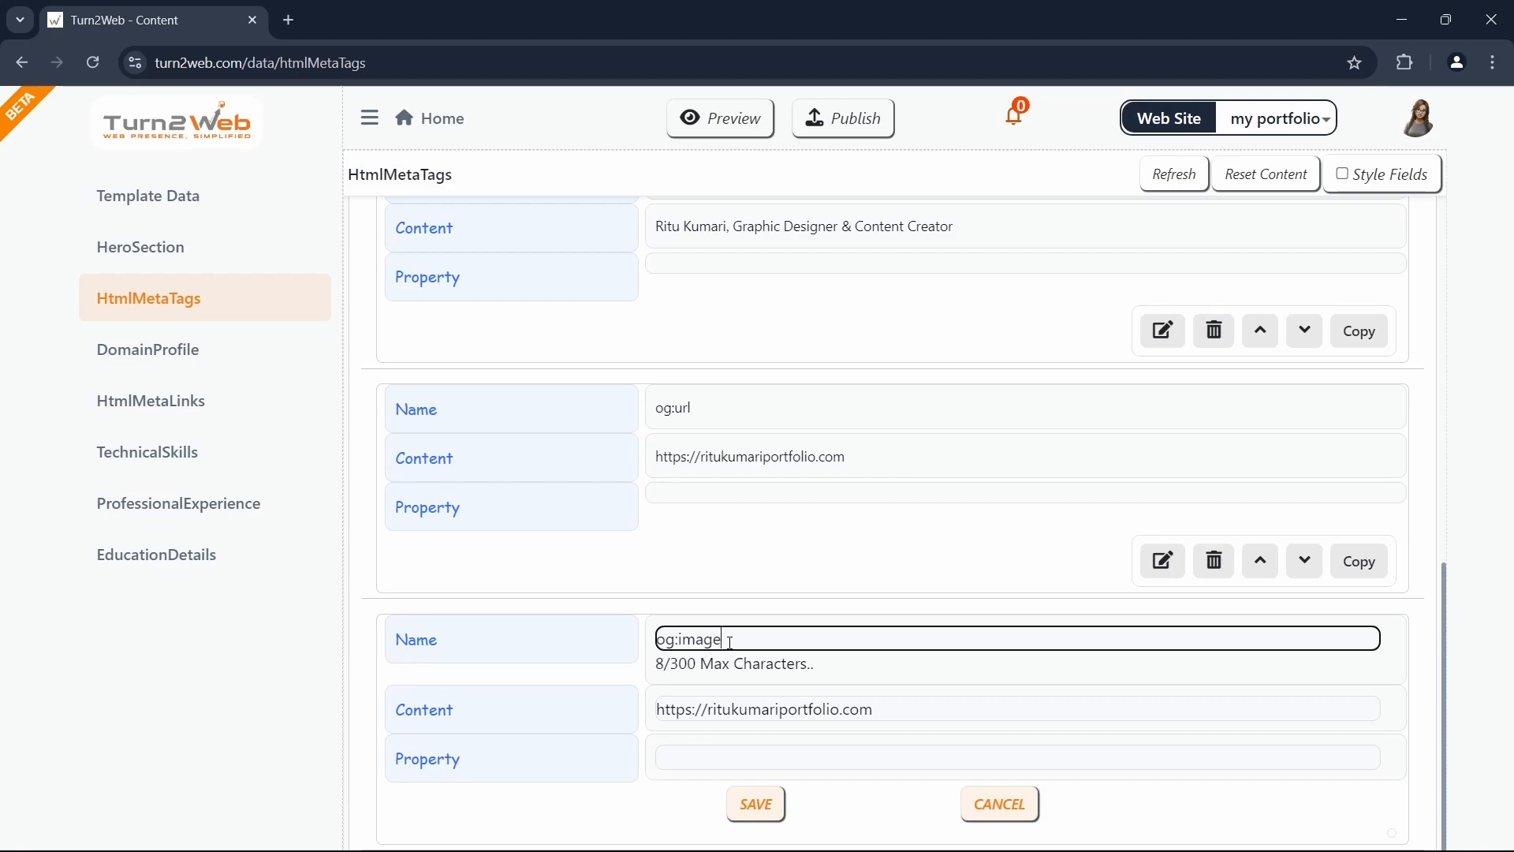
{"action": "left_click_drag", "start_coordinate": [905, 709], "coordinate": [659, 715]}
{"action": "key", "text": "ctrl+v"}
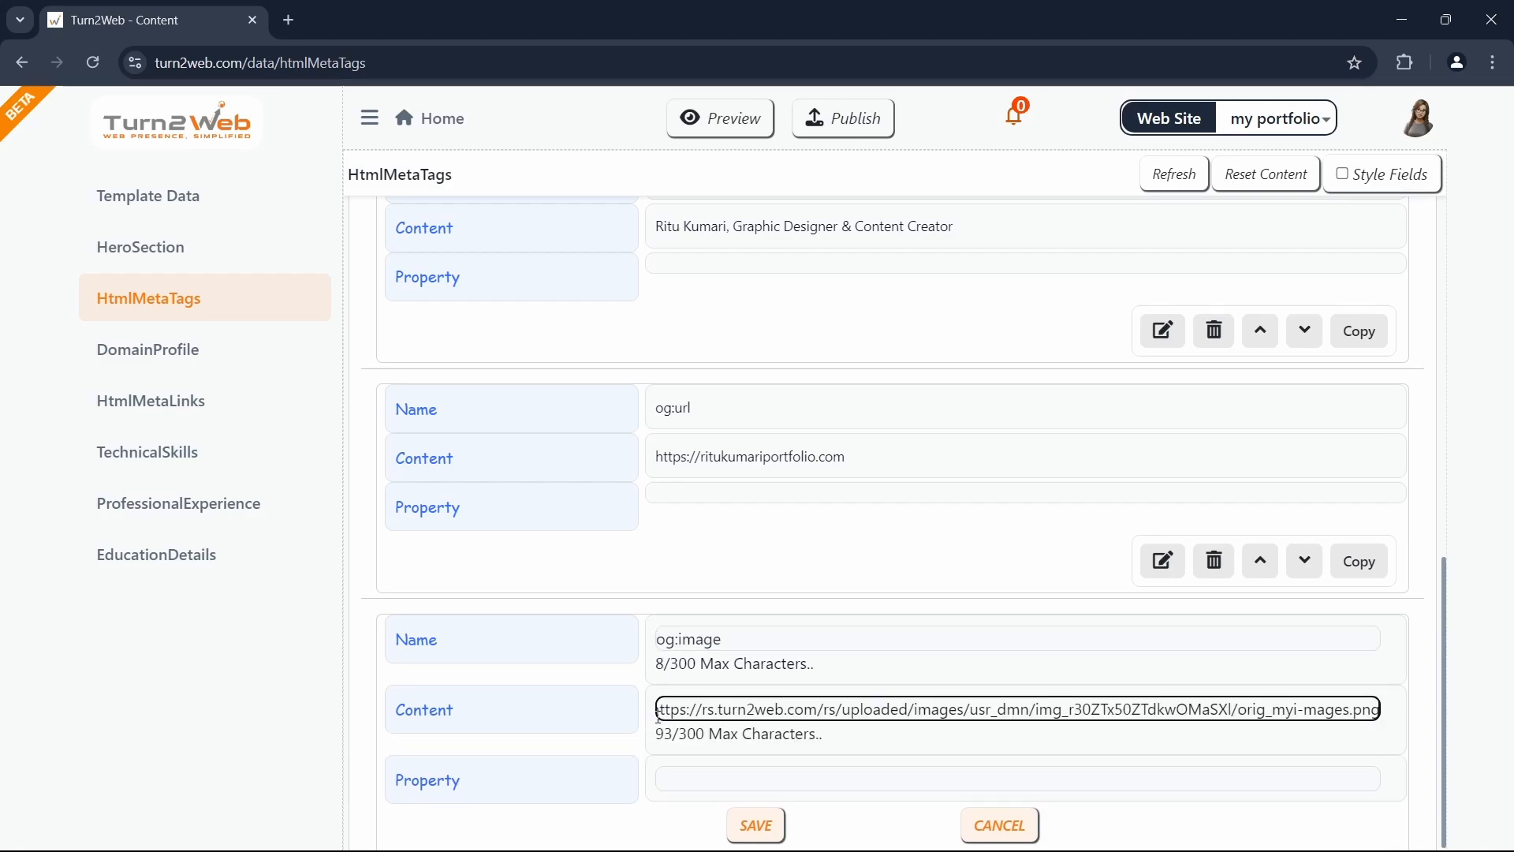
{"action": "left_click", "coordinate": [757, 826]}
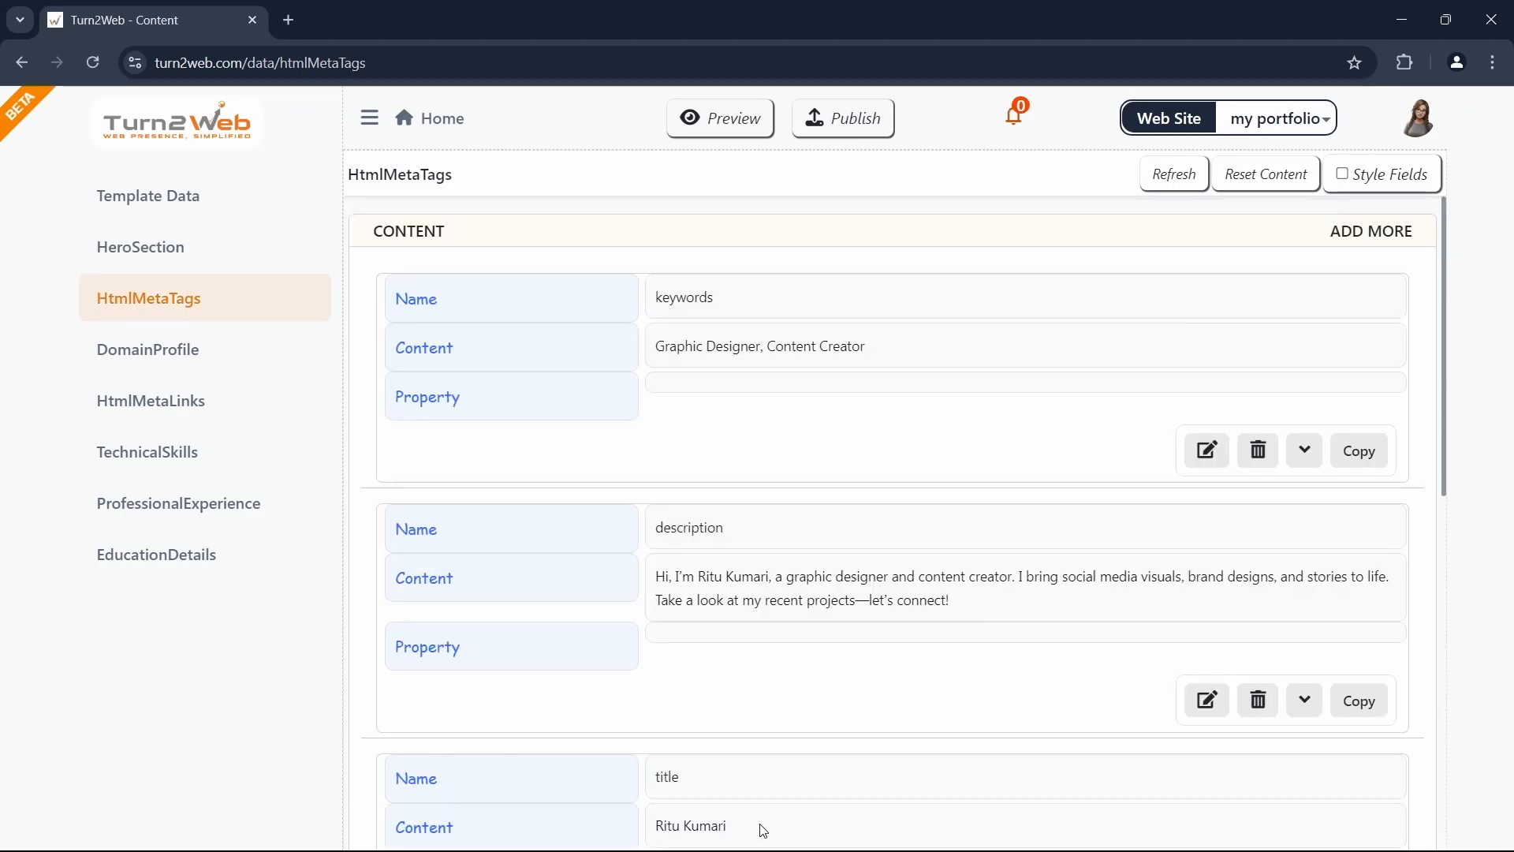
{"action": "scroll", "coordinate": [964, 612], "scroll_direction": "down", "scroll_amount": 10}
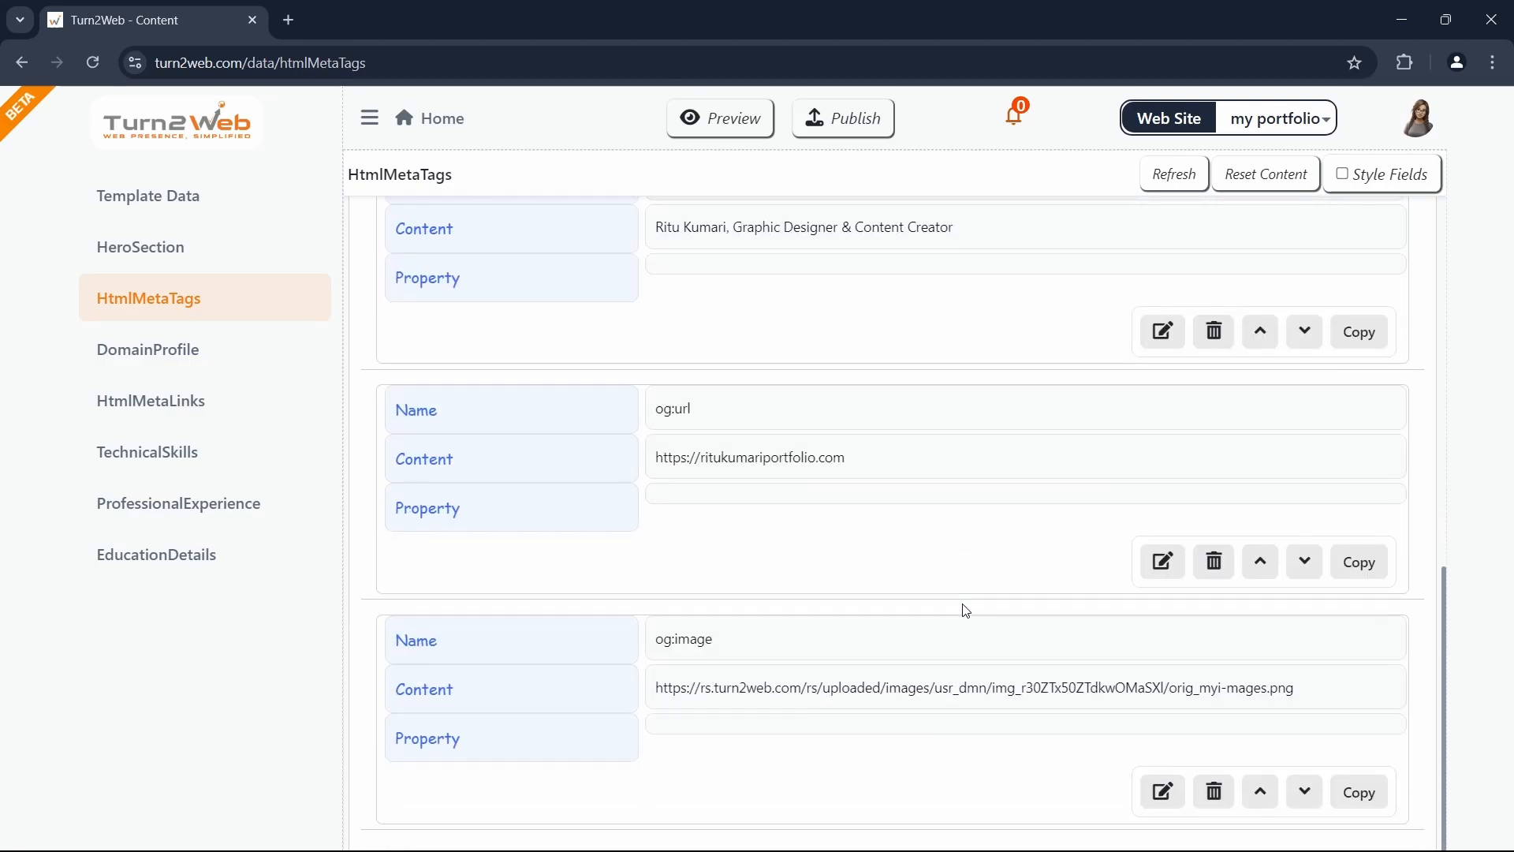
- Check the preview's page source for the og:image tag
{"action": "left_click", "coordinate": [699, 126]}
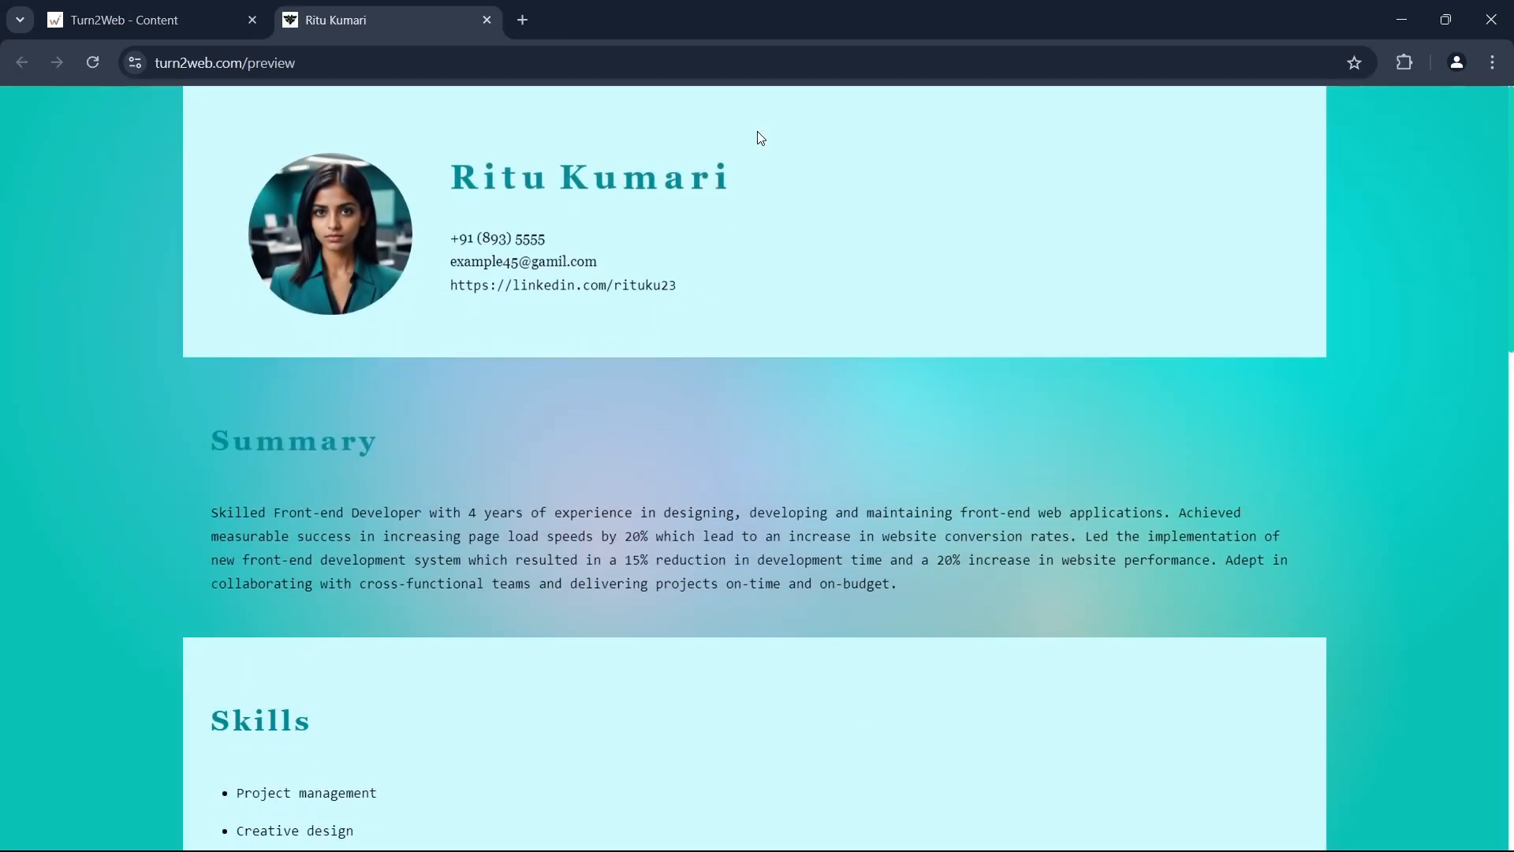
{"action": "key", "text": "ctrl+u"}
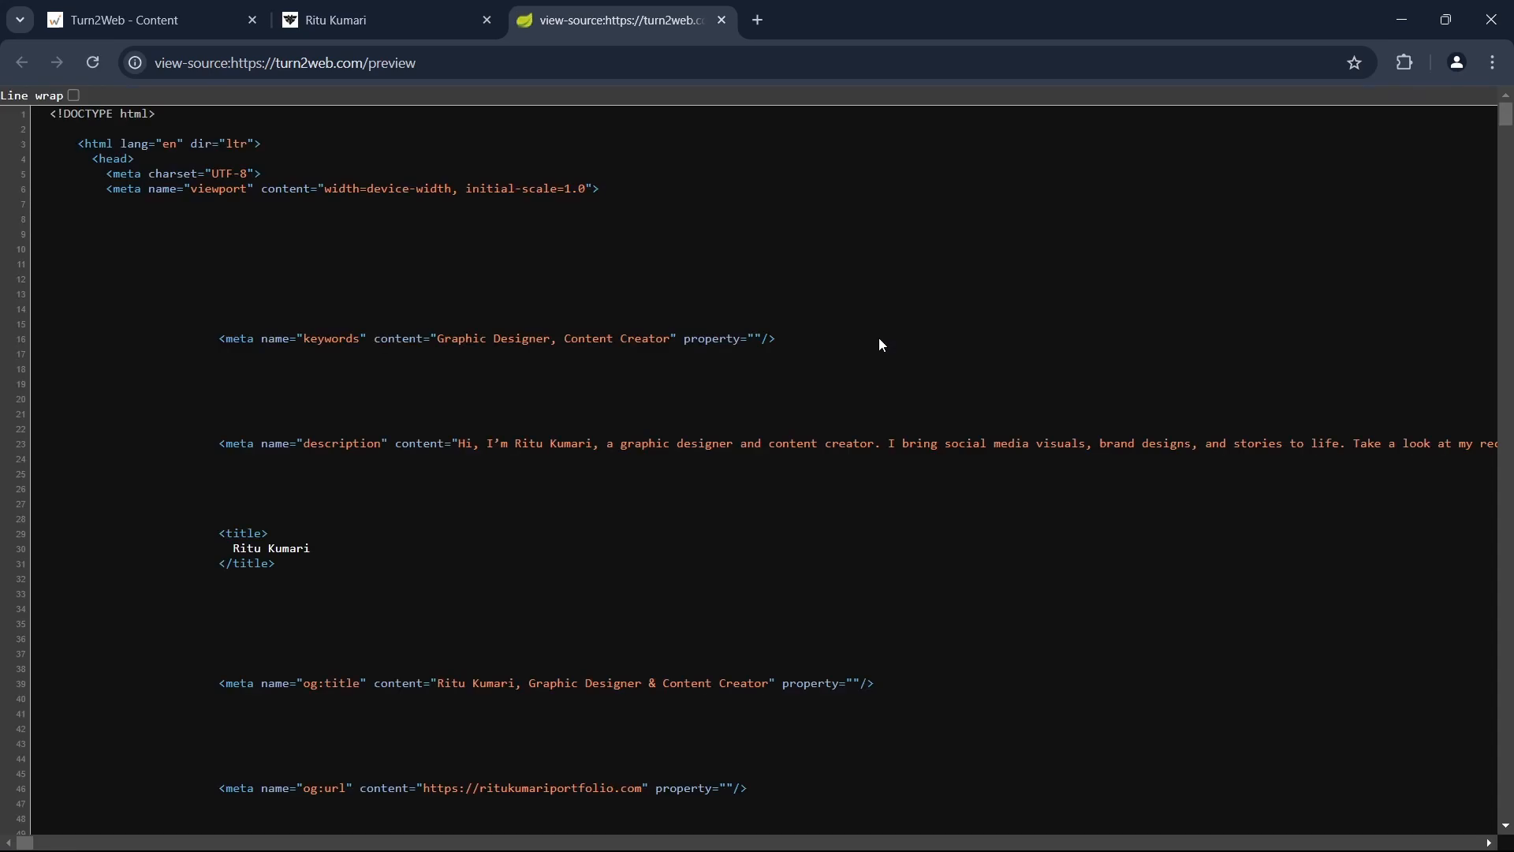
{"action": "scroll", "coordinate": [666, 422], "scroll_direction": "down", "scroll_amount": 2}
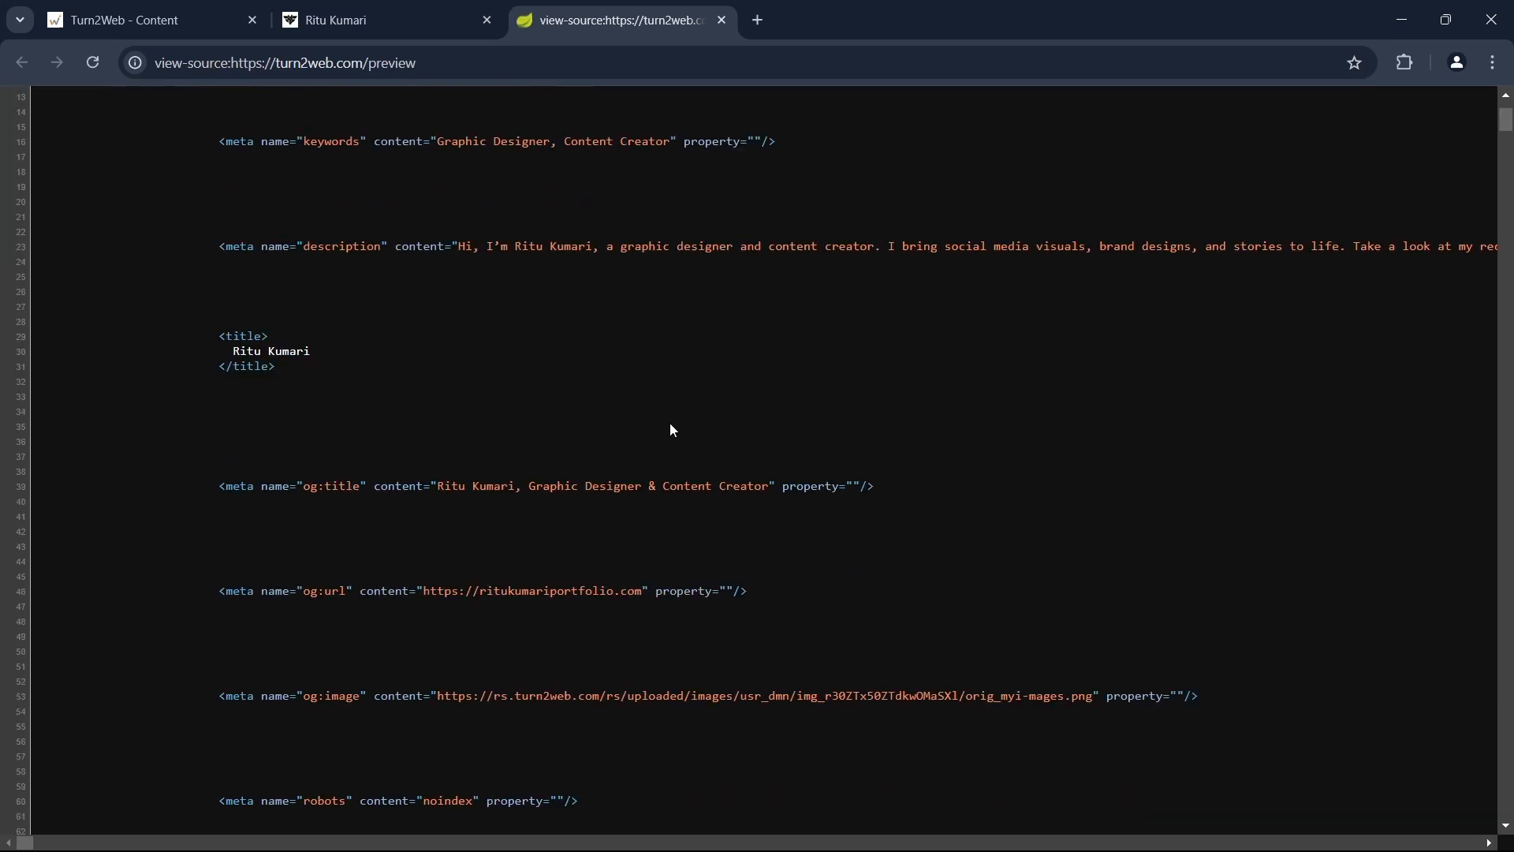
{"action": "scroll", "coordinate": [670, 430], "scroll_direction": "up", "scroll_amount": 1}
{"action": "key", "text": "ctrl+w"}
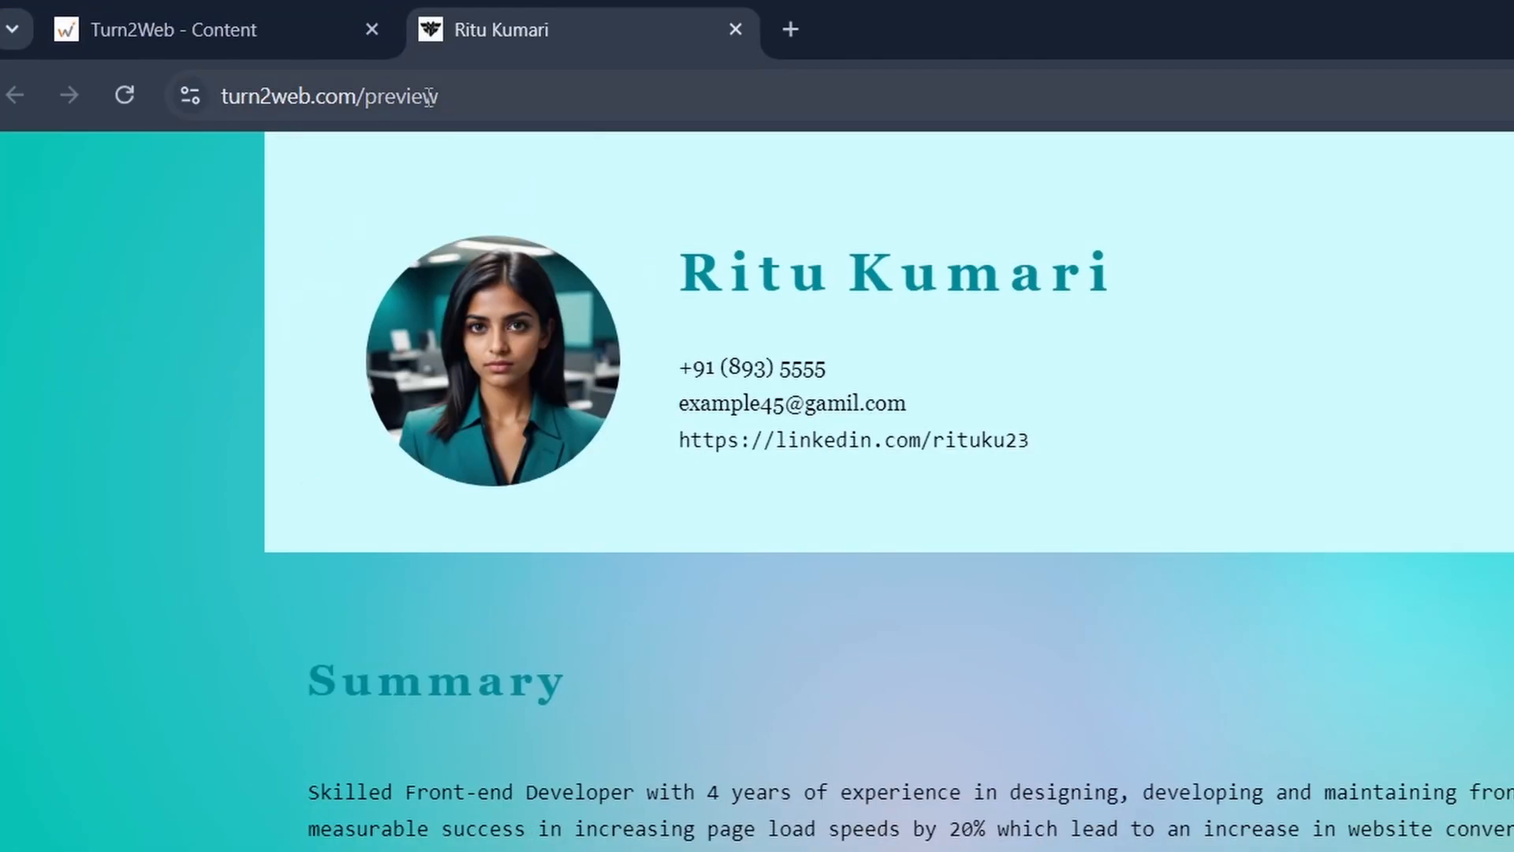
- Open the shortcut icon entry in HtmlMetaLinks for editing
{"action": "left_click", "coordinate": [26, 30]}
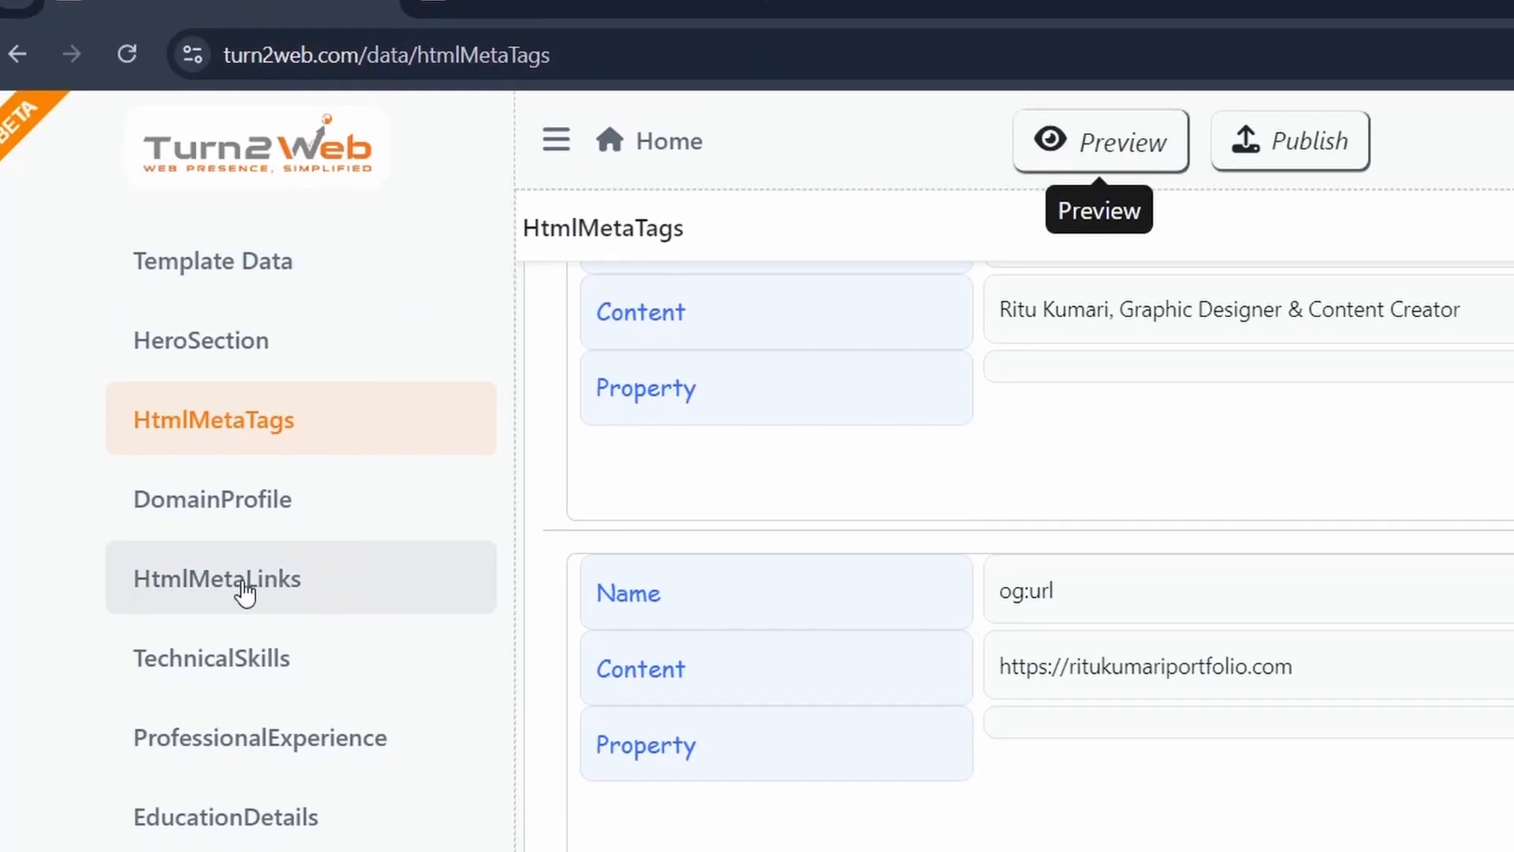
{"action": "left_click", "coordinate": [288, 593]}
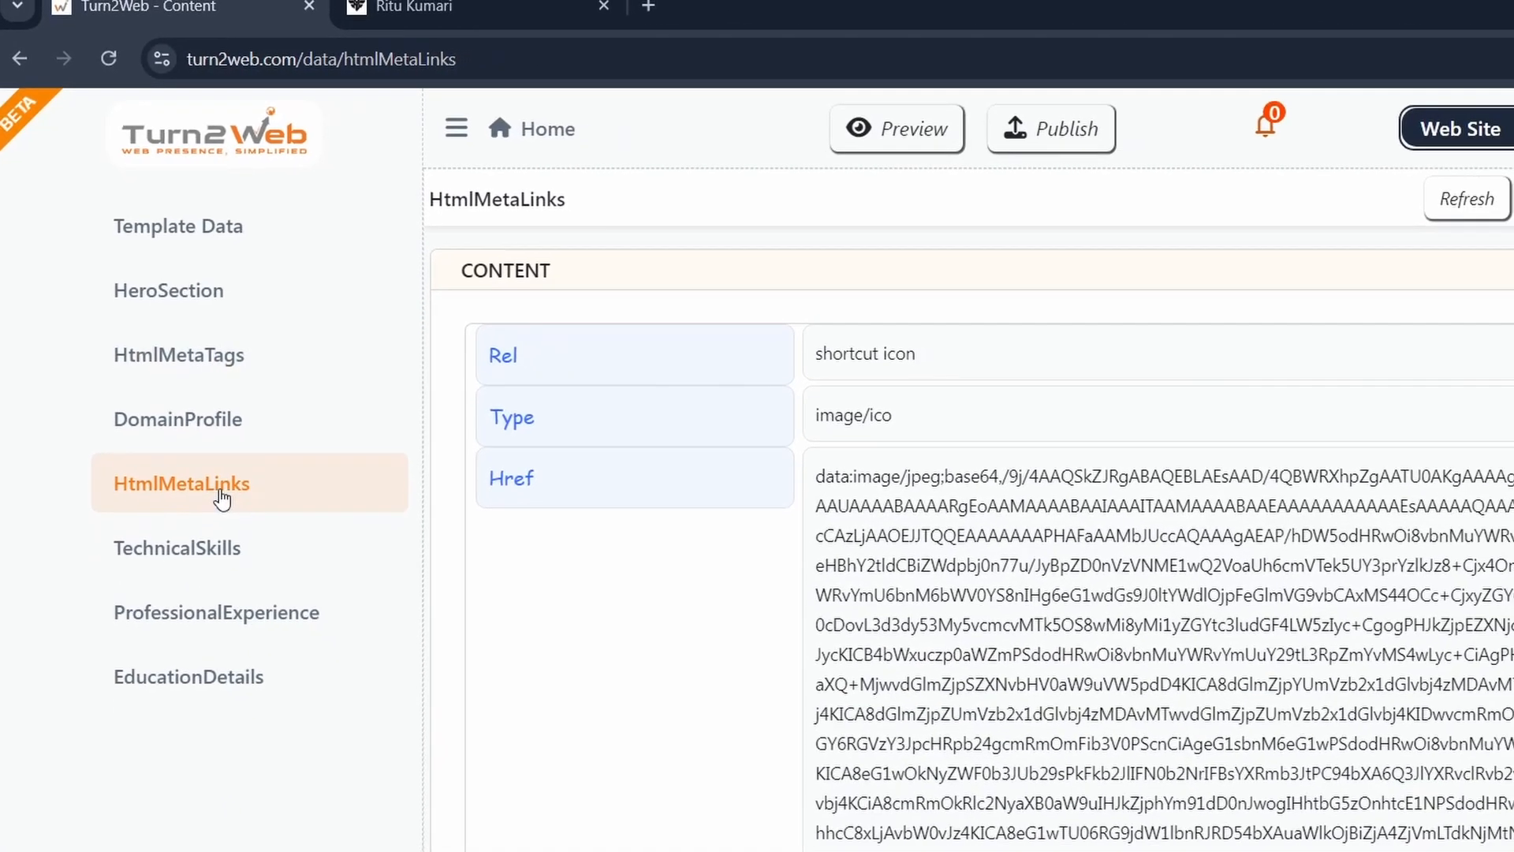
{"action": "scroll", "coordinate": [734, 411], "scroll_direction": "down", "scroll_amount": 10}
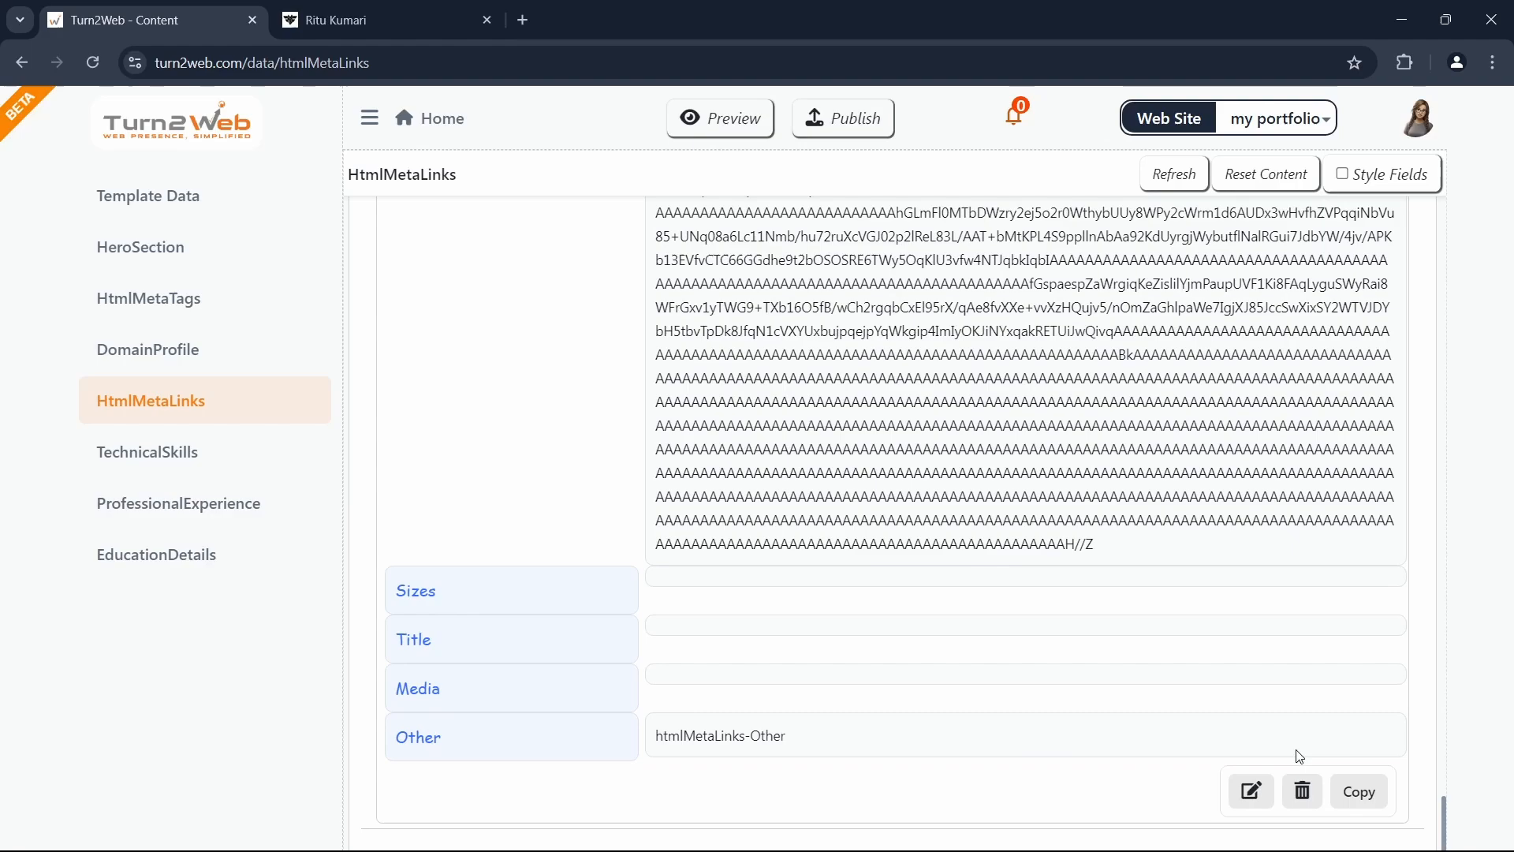
{"action": "left_click", "coordinate": [1251, 789]}
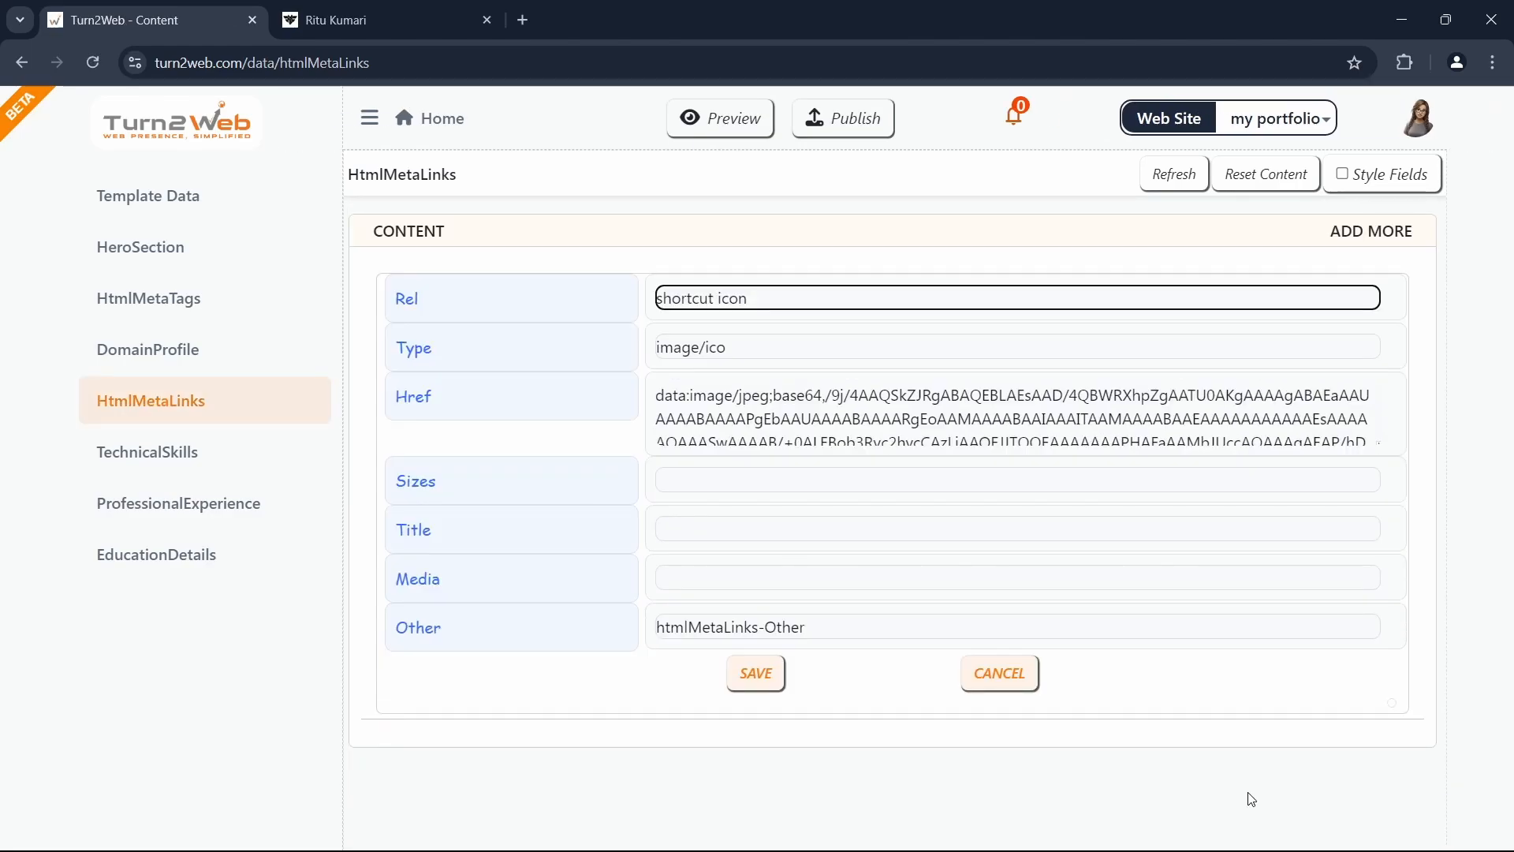
- Generate the favicon package on RealFaviconGenerator and download it as a zip
{"action": "left_click", "coordinate": [522, 21]}
{"action": "type", "text": "fa"}
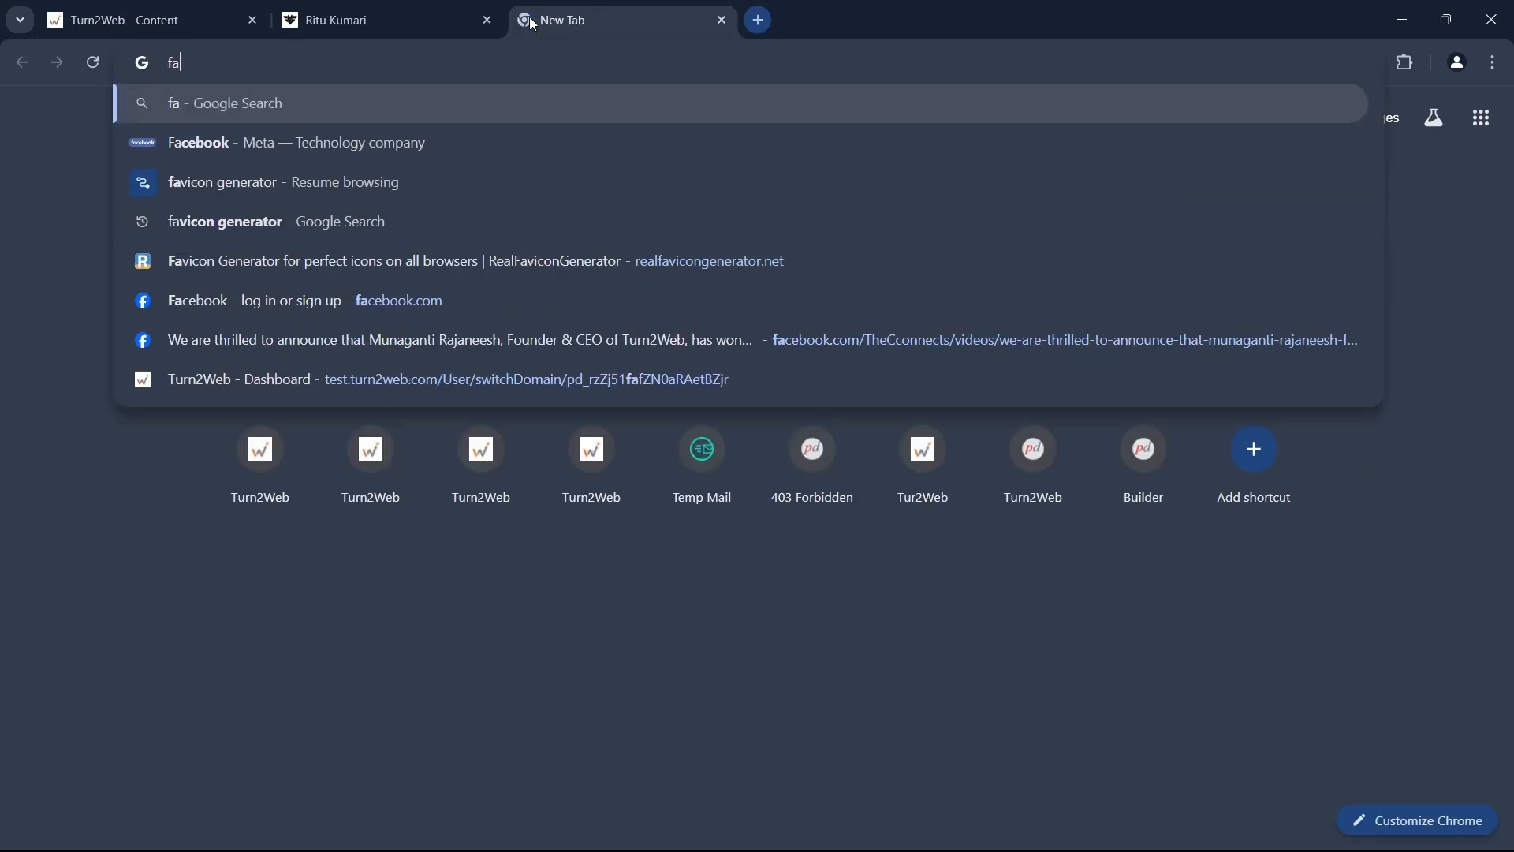
{"action": "left_click", "coordinate": [710, 261]}
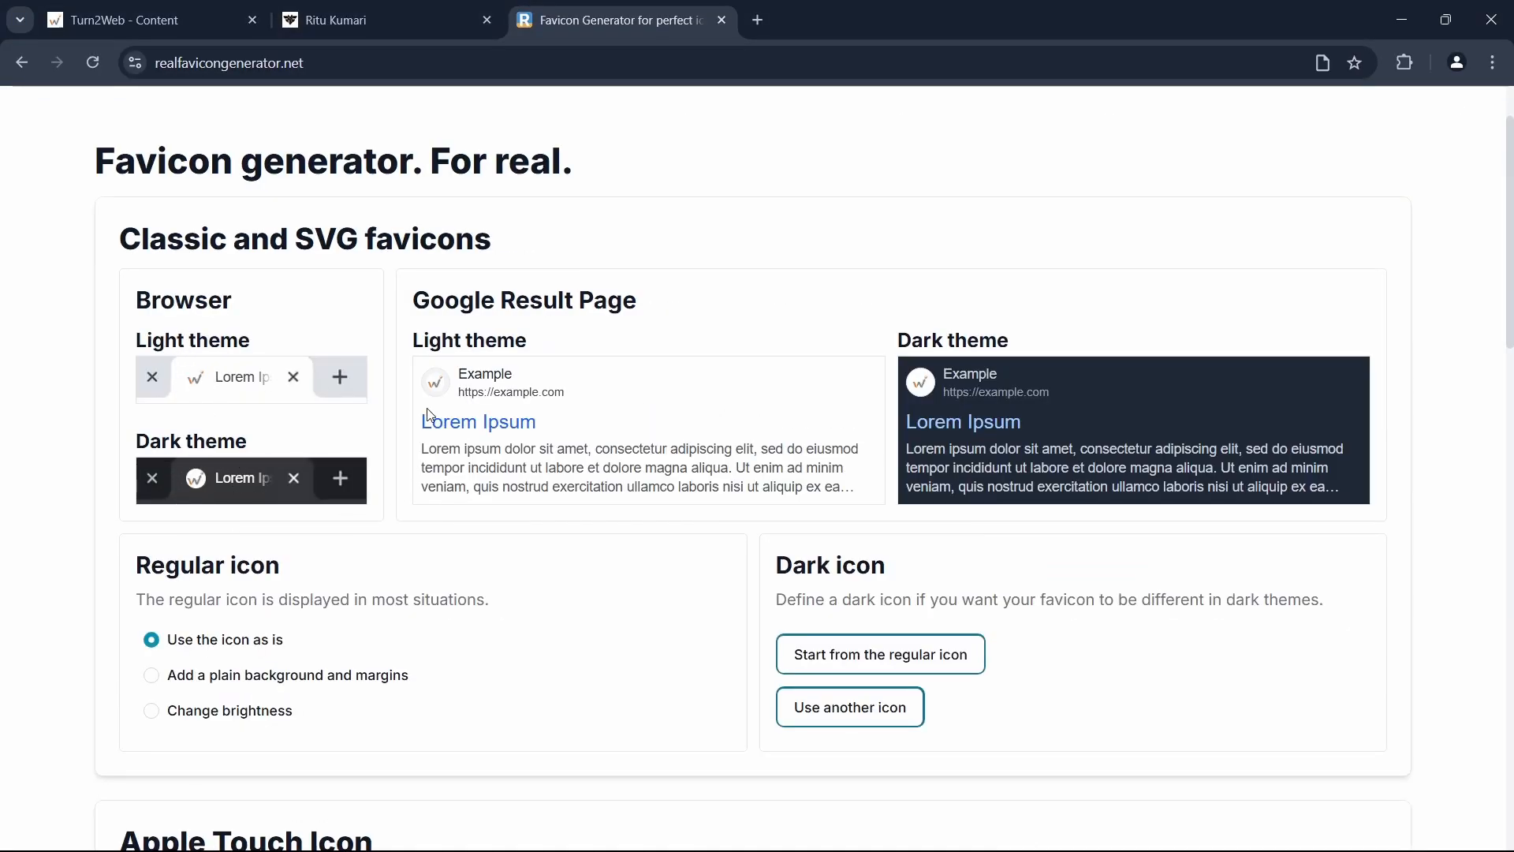
{"action": "scroll", "coordinate": [449, 385], "scroll_direction": "down", "scroll_amount": 18}
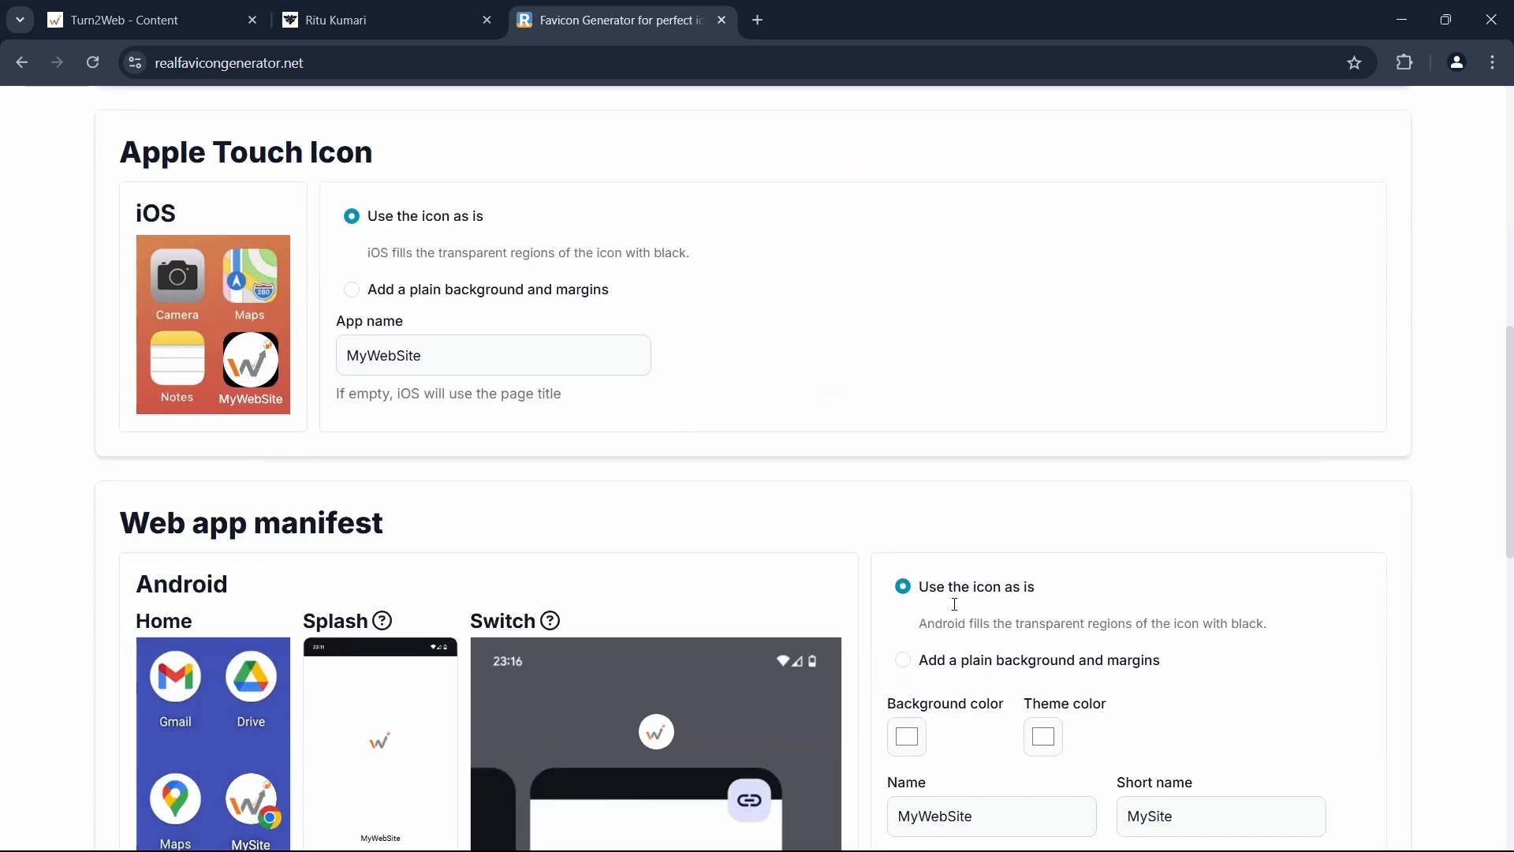
{"action": "left_click", "coordinate": [1364, 565]}
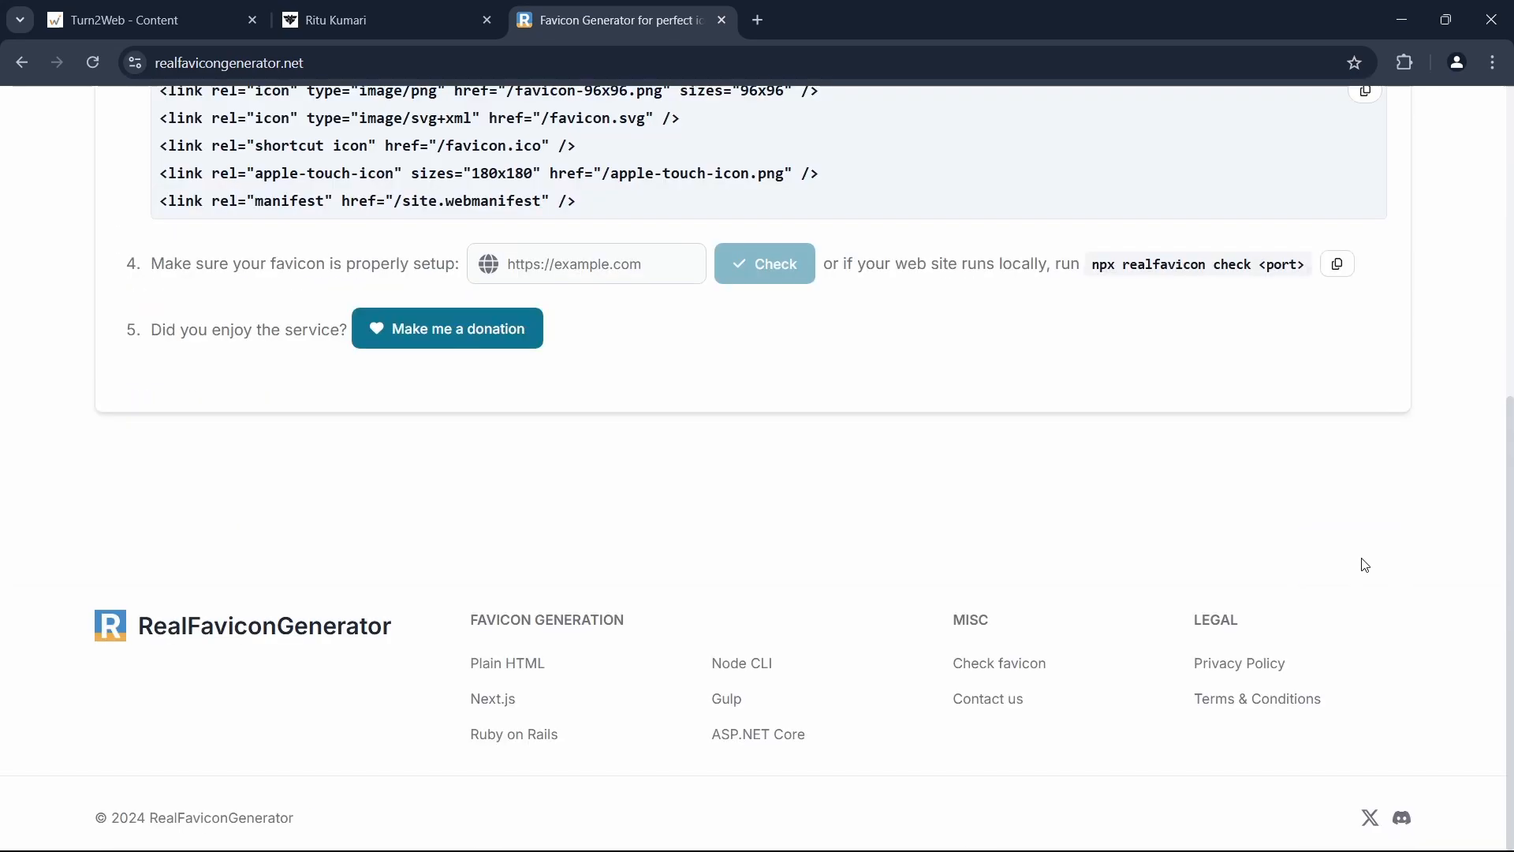
{"action": "scroll", "coordinate": [707, 509], "scroll_direction": "up", "scroll_amount": 8}
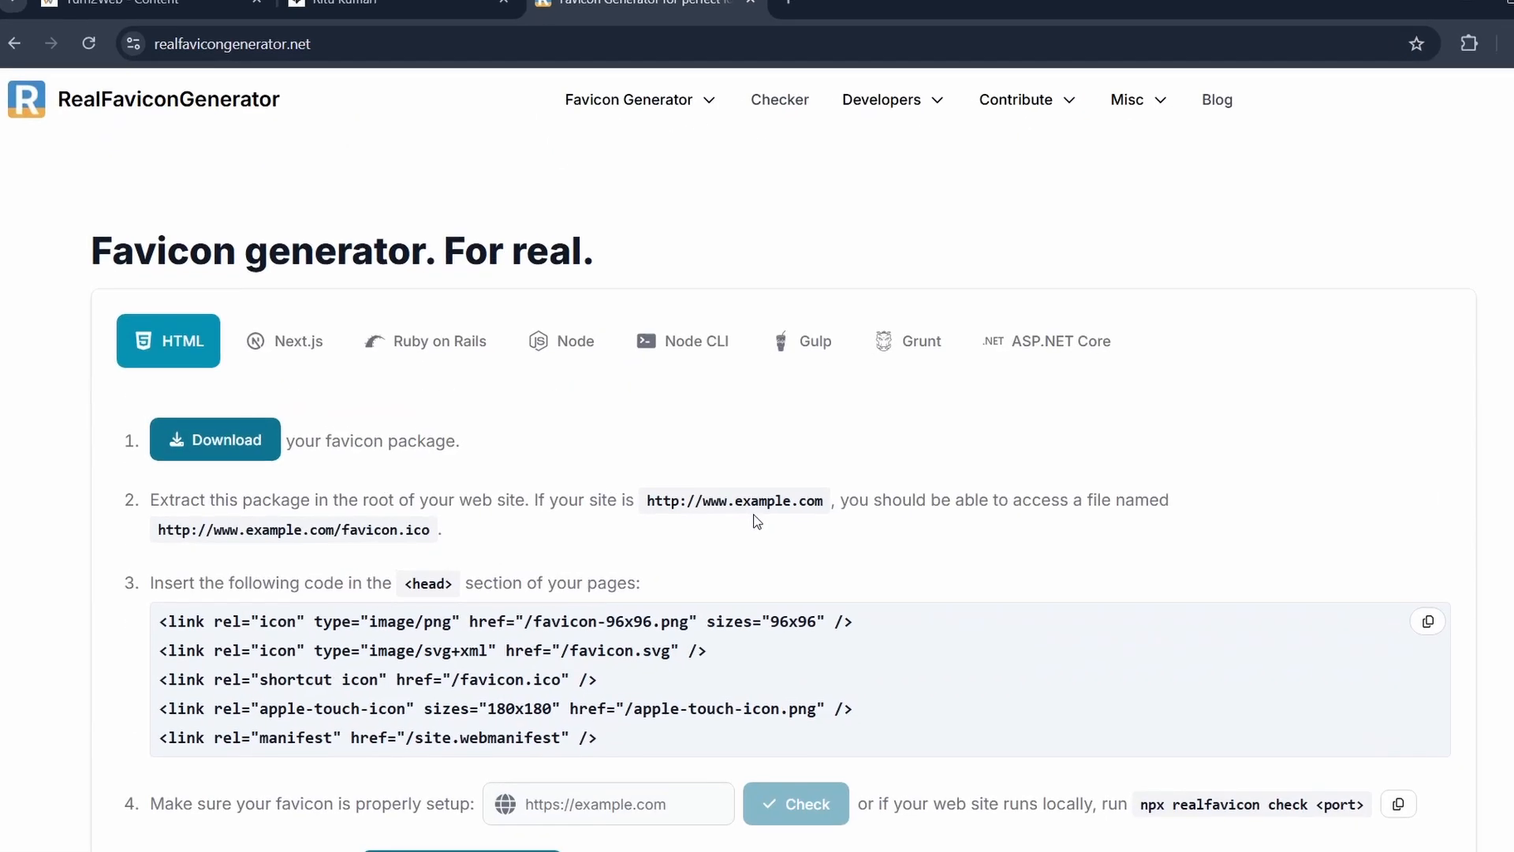
{"action": "left_click", "coordinate": [230, 459]}
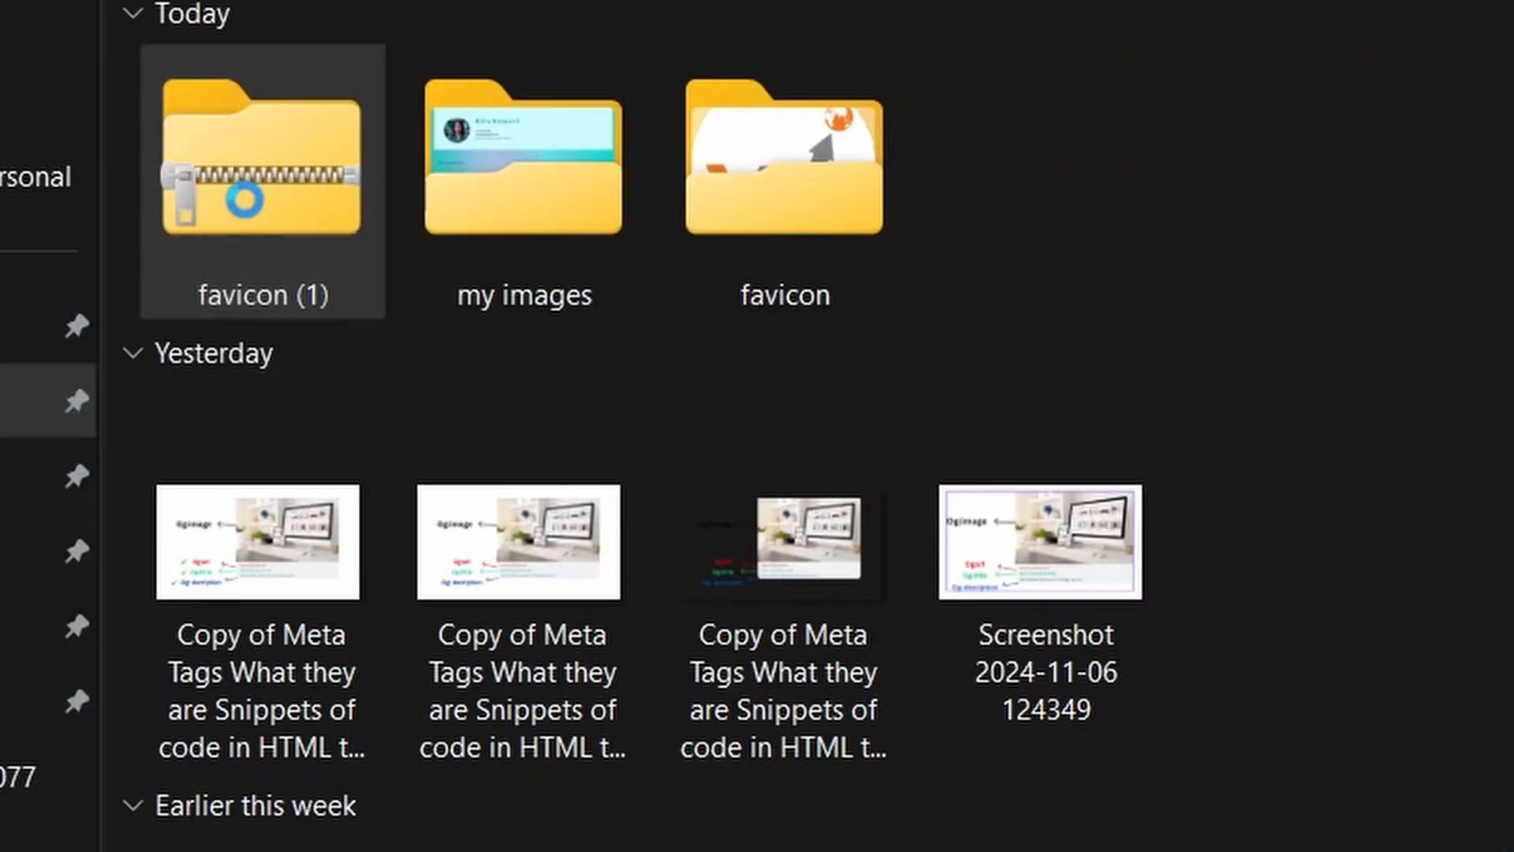
{"action": "right_click", "coordinate": [267, 224]}
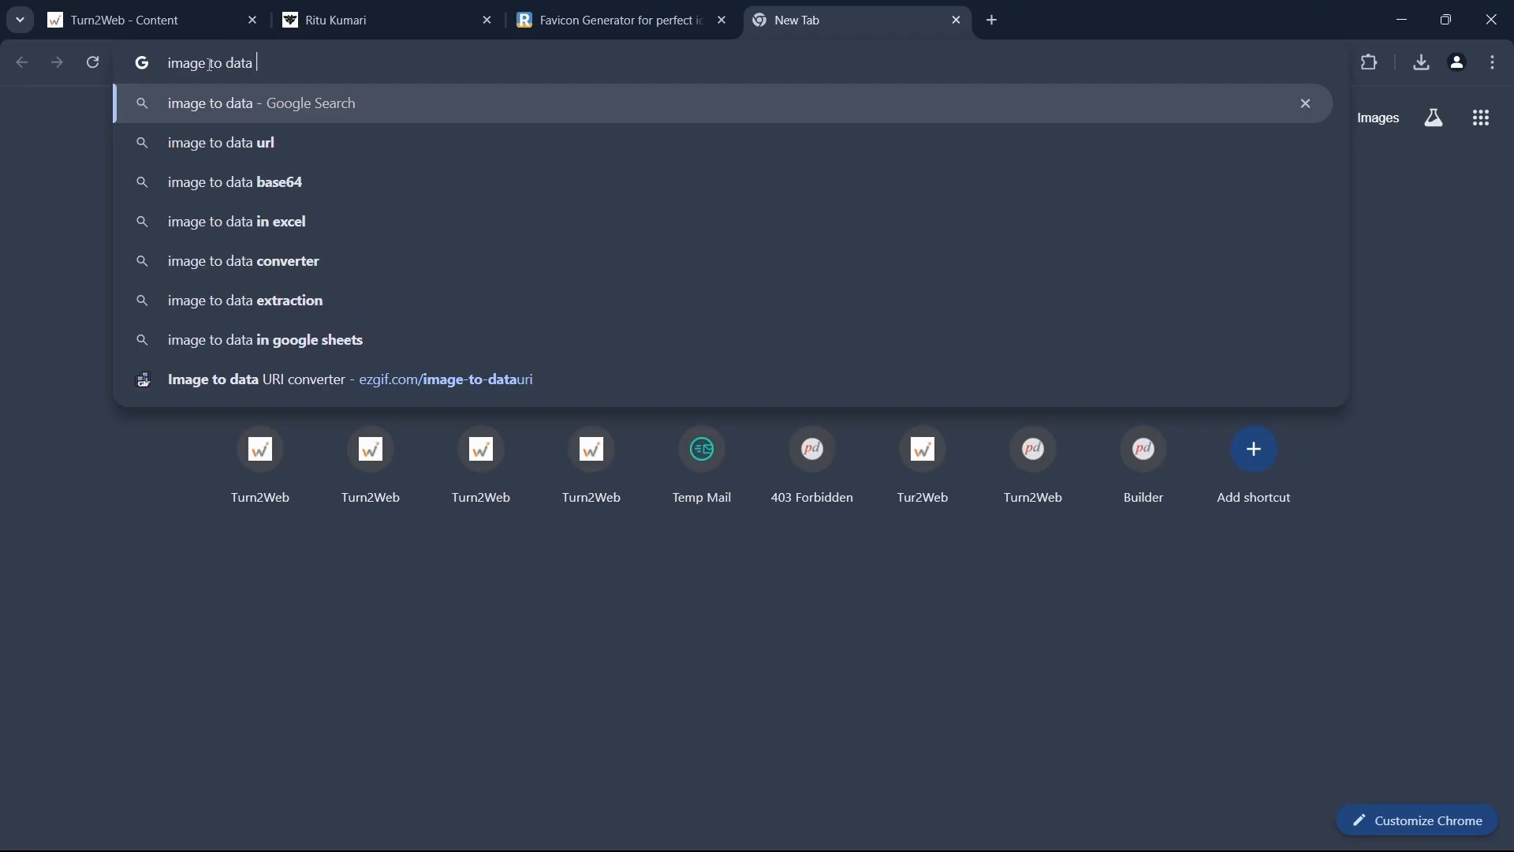
- Upload favicon.ico to Ezgif's image-to-data-URI converter and convert it
{"action": "type", "text": "url"}
{"action": "key", "text": "Return"}
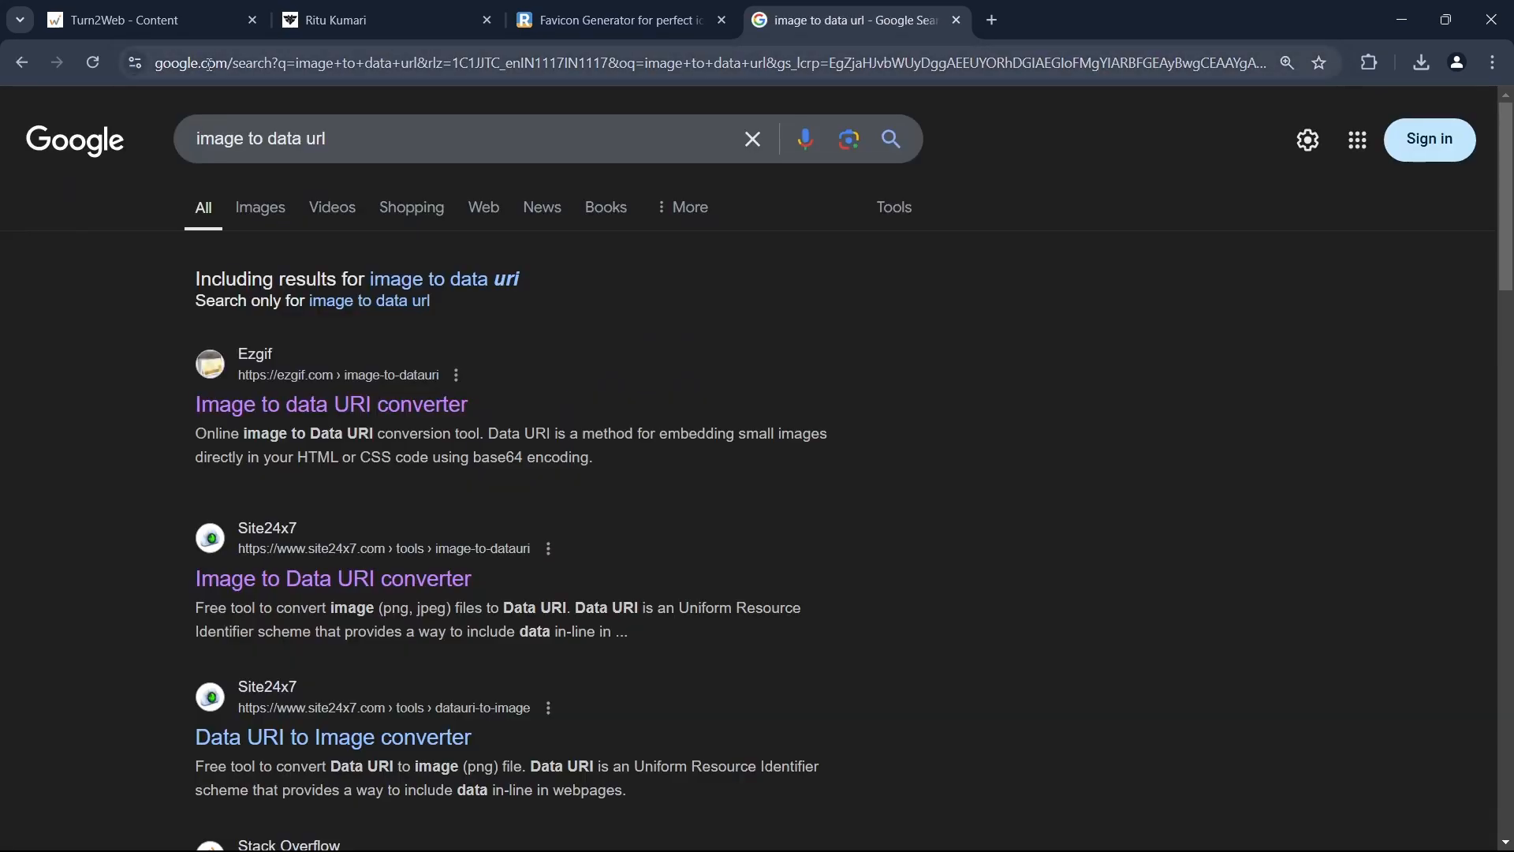
{"action": "left_click", "coordinate": [339, 403]}
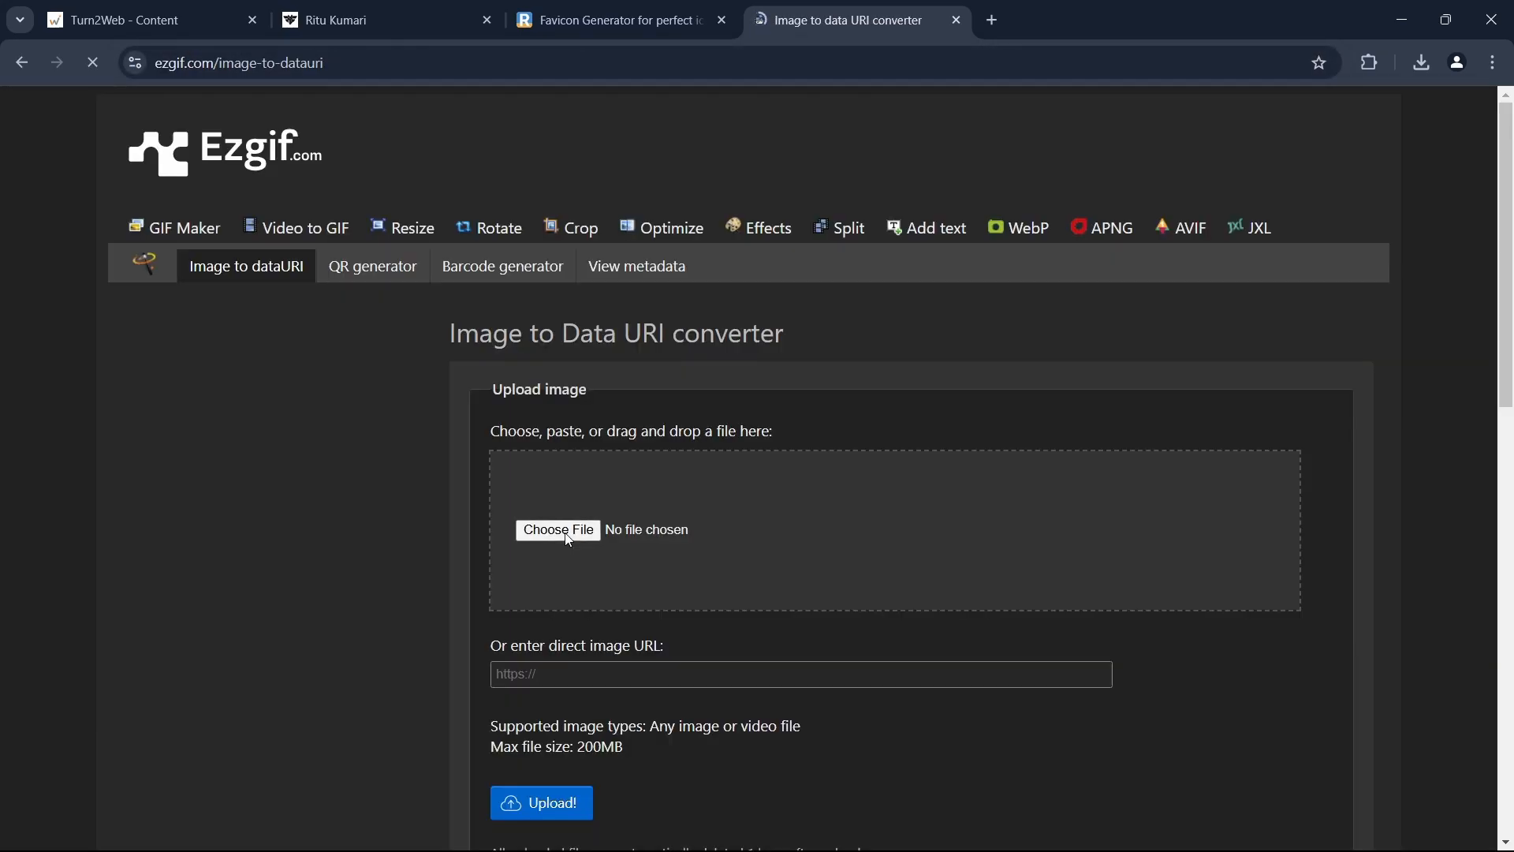
{"action": "left_click", "coordinate": [558, 529]}
{"action": "left_click", "coordinate": [347, 311]}
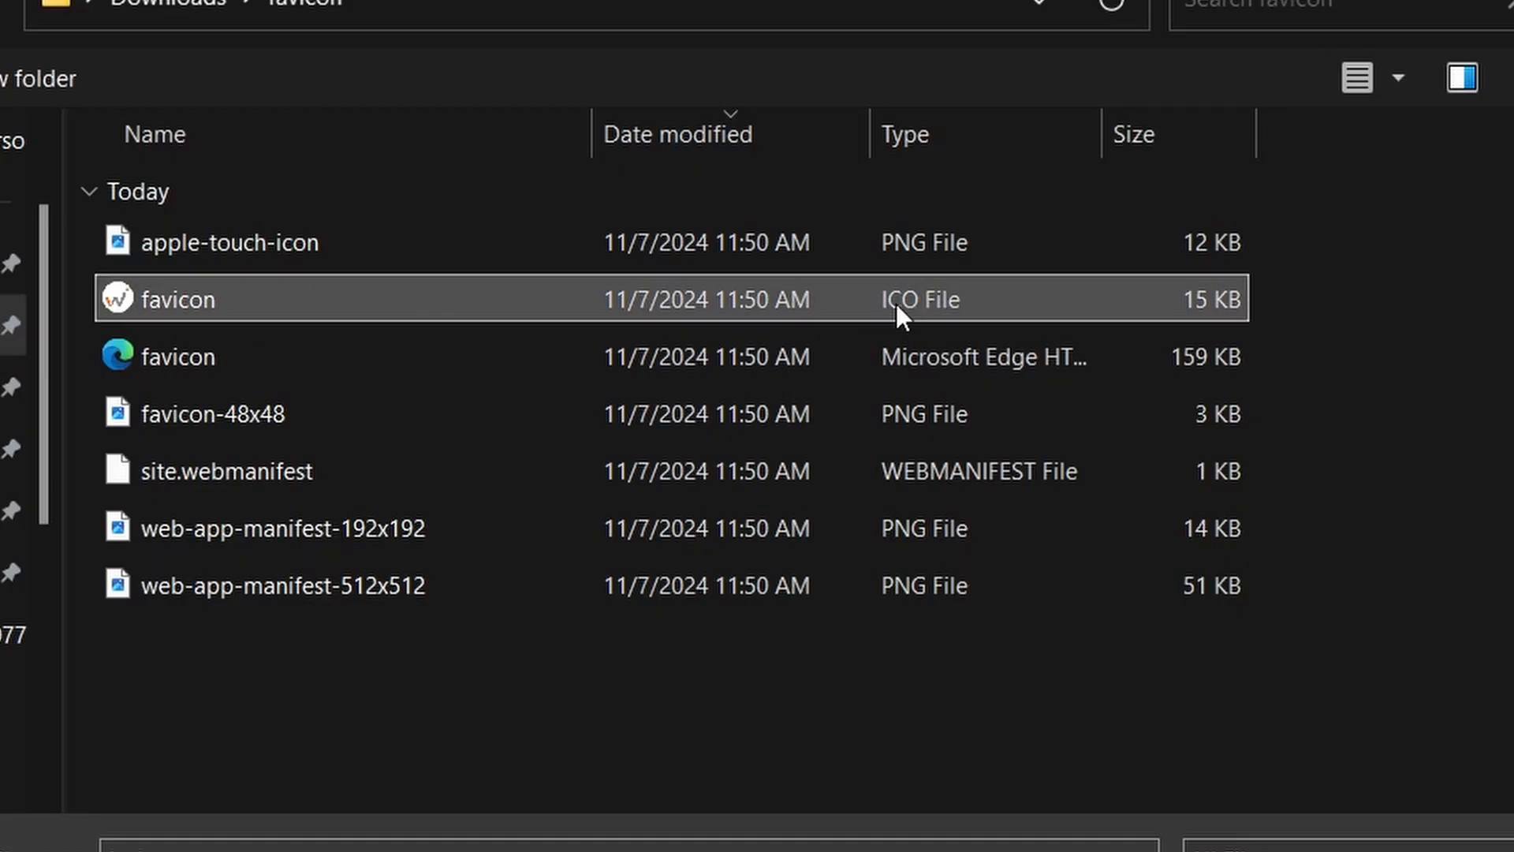
{"action": "left_click", "coordinate": [1210, 775]}
{"action": "scroll", "coordinate": [1227, 710], "scroll_direction": "down", "scroll_amount": 5}
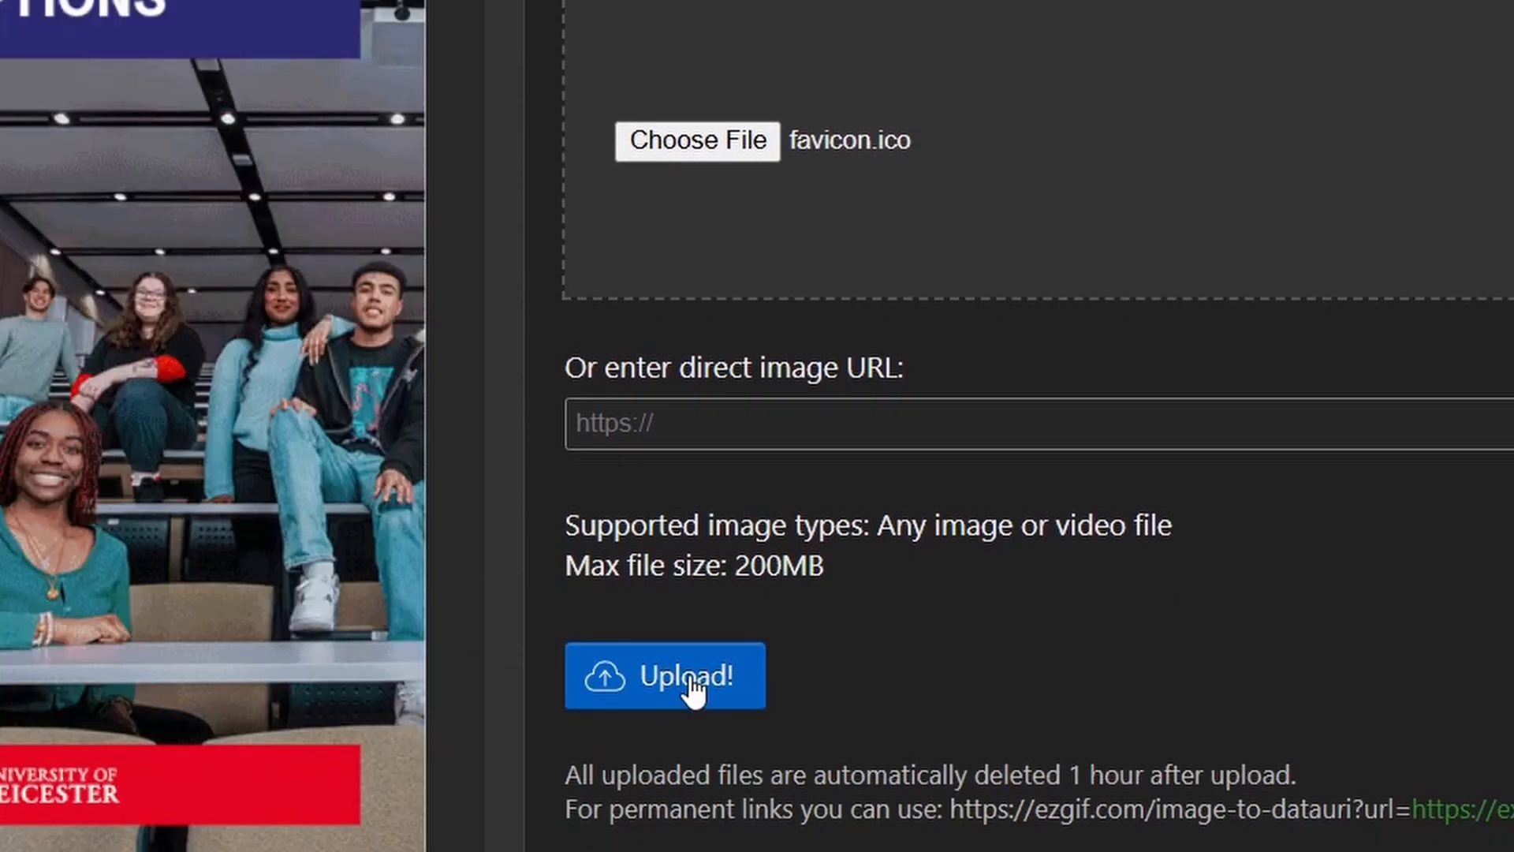
{"action": "left_click", "coordinate": [689, 676]}
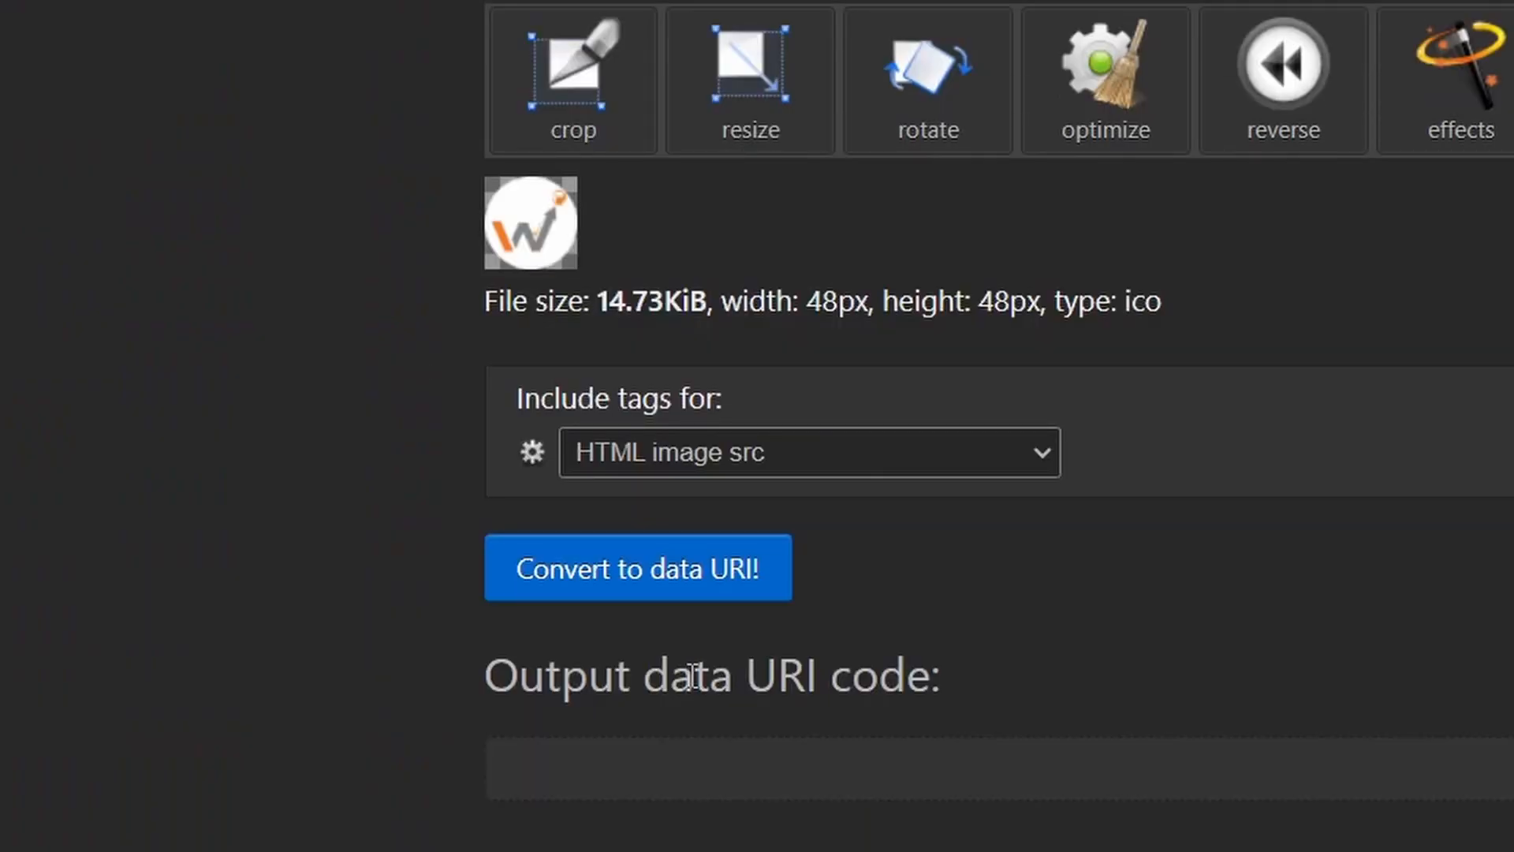
{"action": "left_click", "coordinate": [648, 586]}
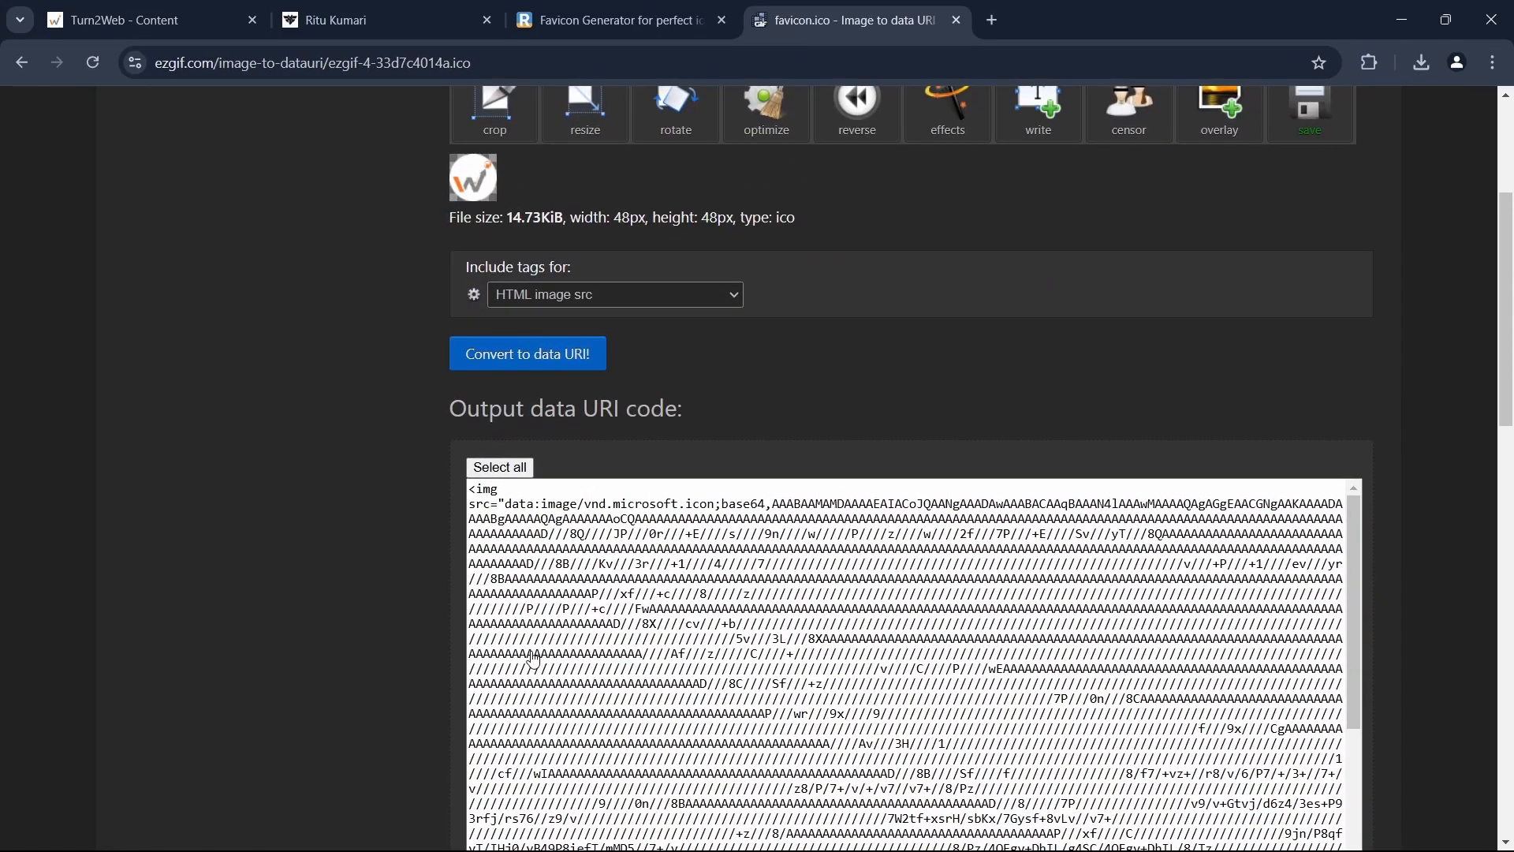
- Select the base64 data string after src= in the converted result
{"action": "scroll", "coordinate": [585, 602], "scroll_direction": "down", "scroll_amount": 1}
{"action": "scroll", "coordinate": [584, 602], "scroll_direction": "down", "scroll_amount": 1}
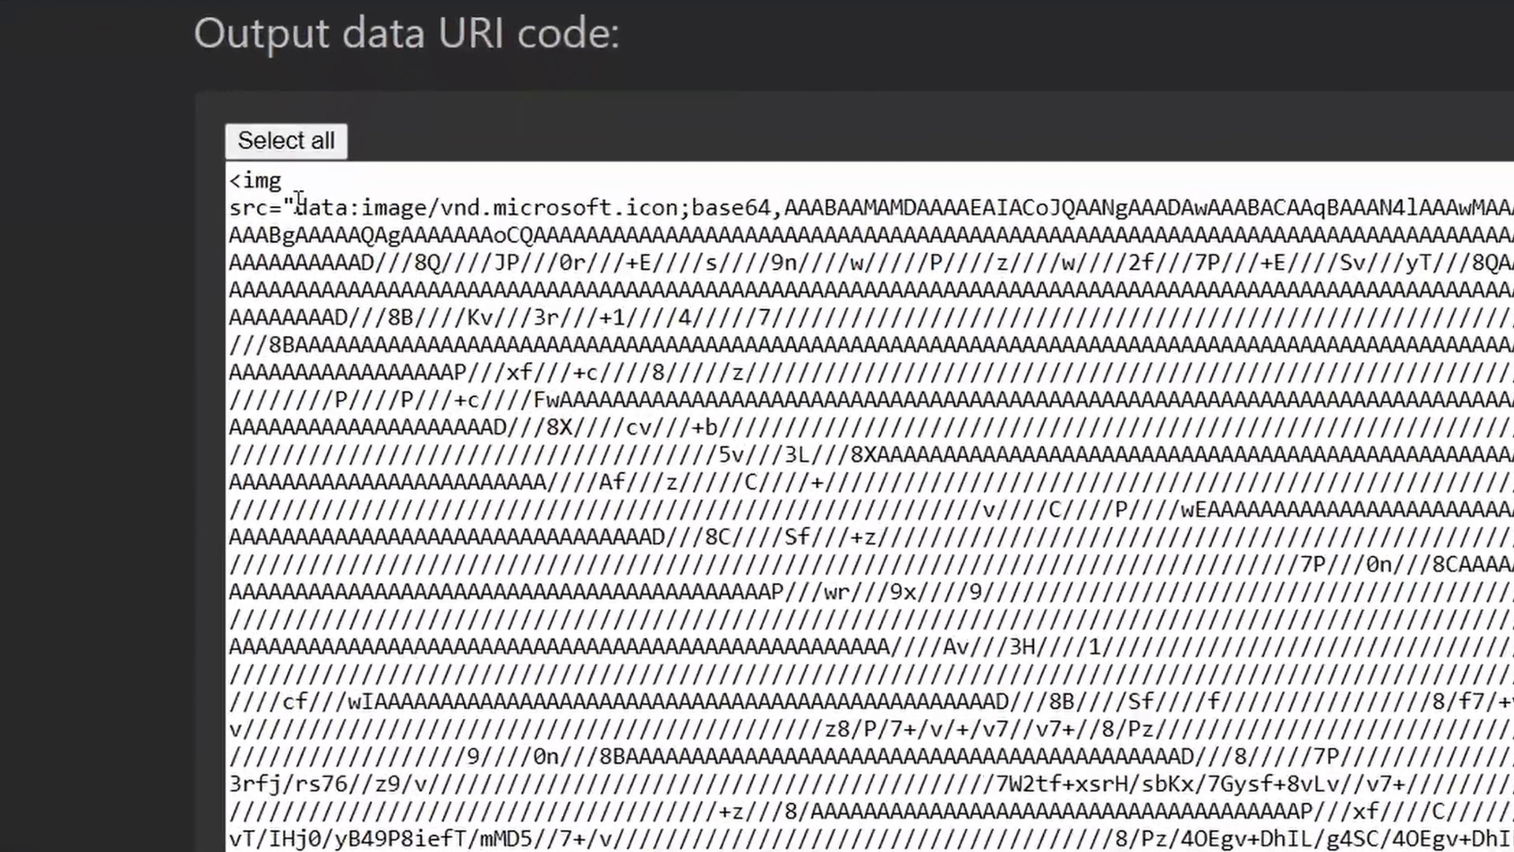
{"action": "left_click_drag", "start_coordinate": [505, 305], "coordinate": [516, 311]}
{"action": "left_click_drag", "start_coordinate": [297, 217], "coordinate": [1160, 851]}
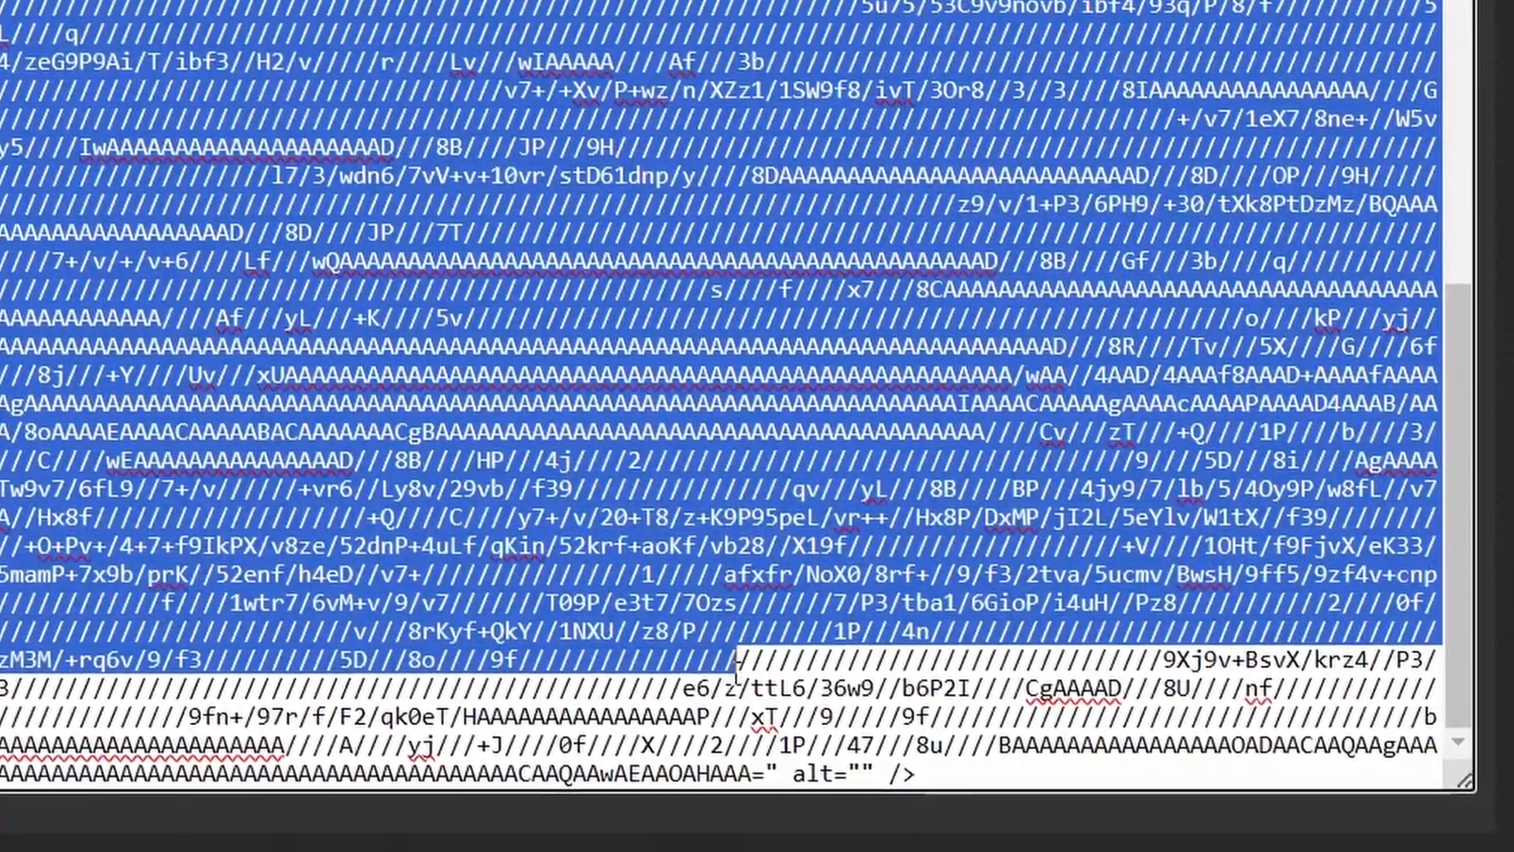
{"action": "left_click_drag", "start_coordinate": [736, 669], "coordinate": [754, 769]}
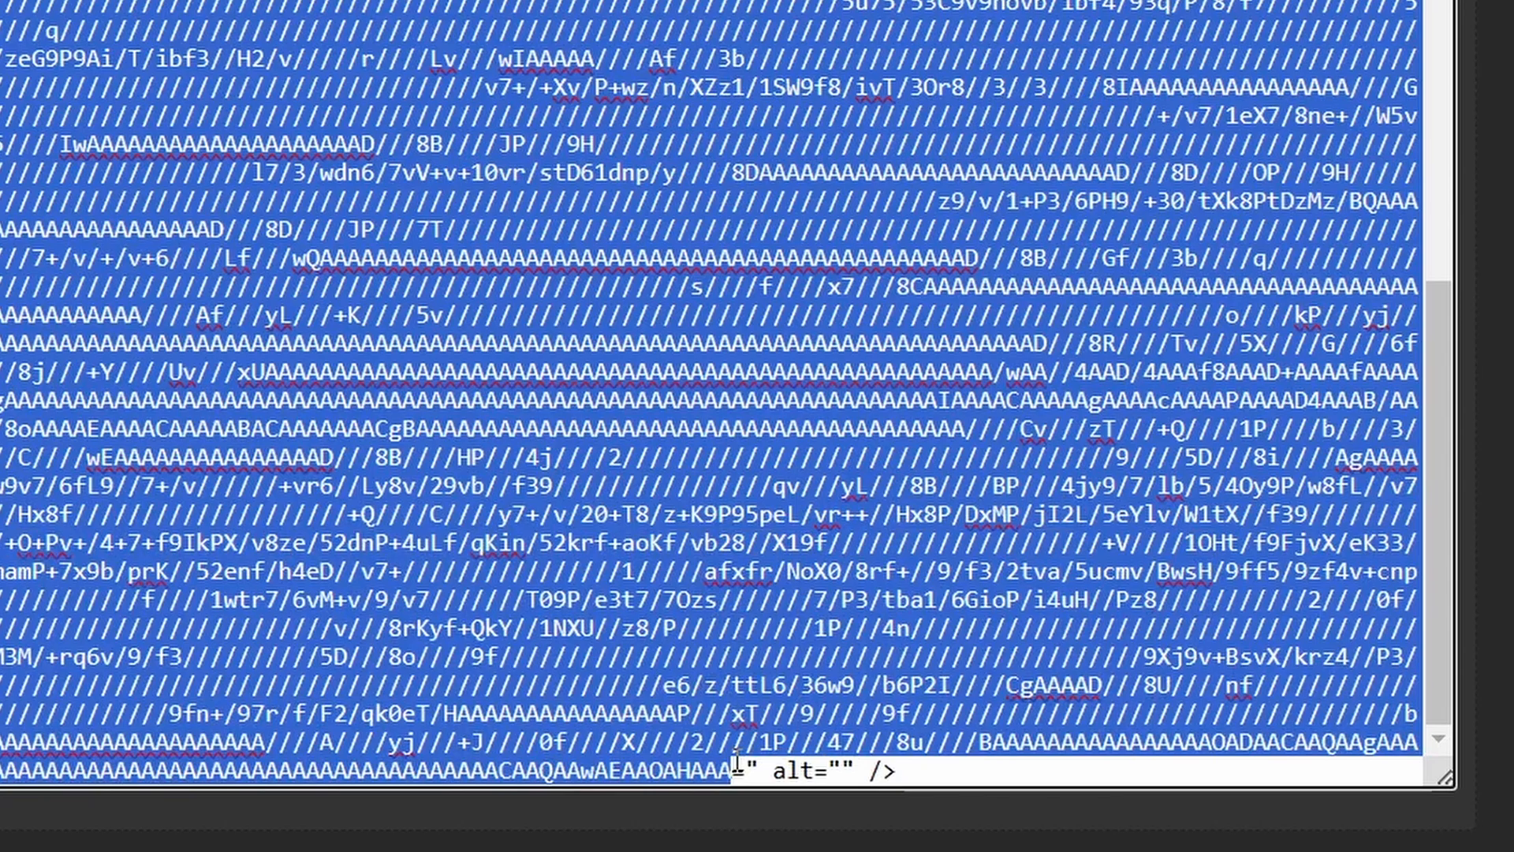
{"action": "right_click", "coordinate": [491, 3]}
- Paste the favicon data URI as plain text into the shortcut icon Href and save it
{"action": "left_click", "coordinate": [563, 185]}
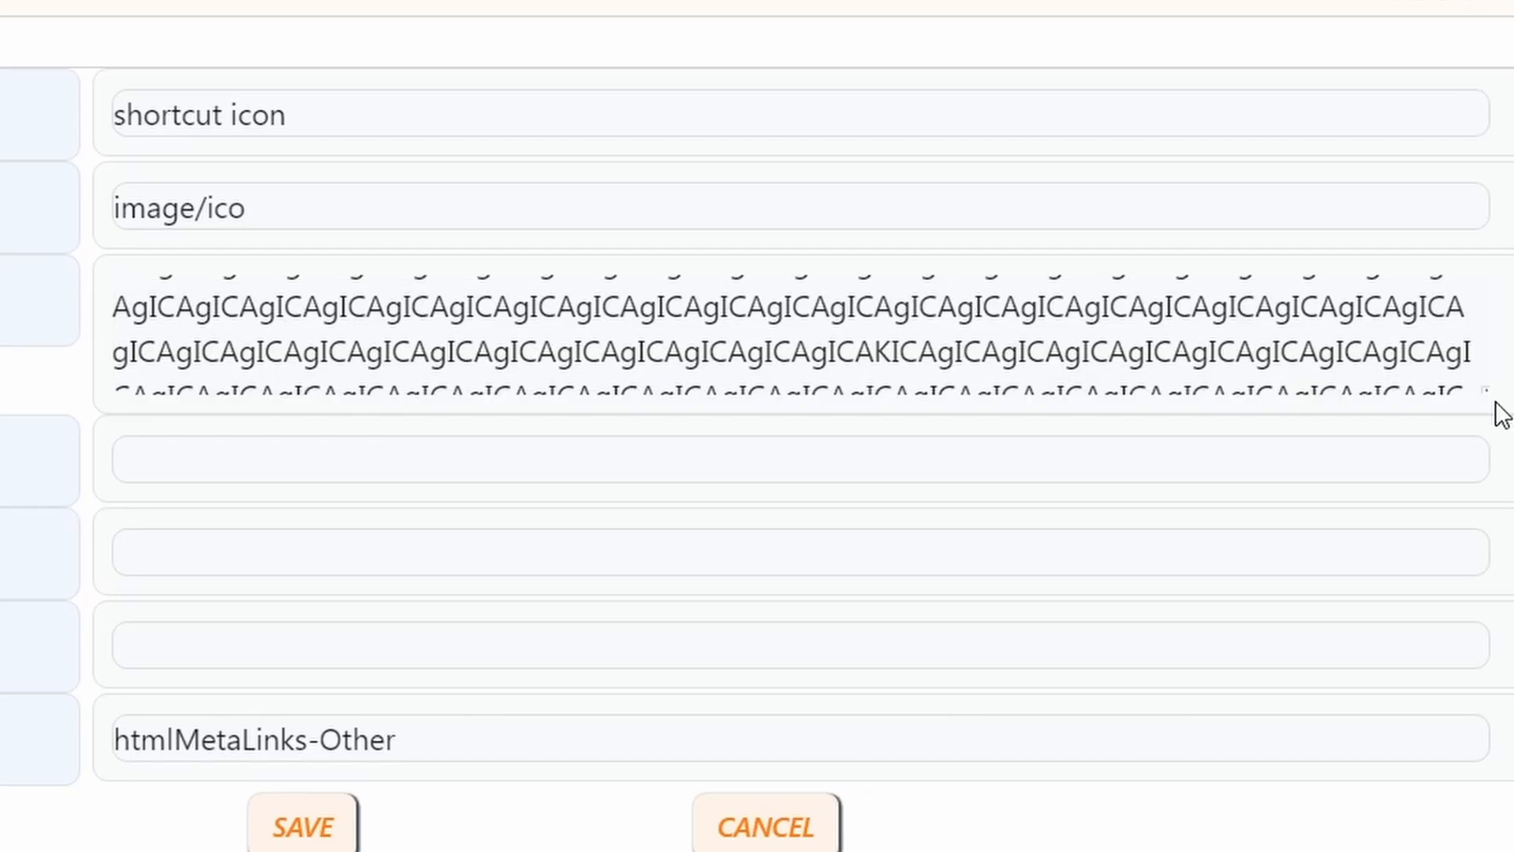
{"action": "left_click_drag", "start_coordinate": [1490, 398], "coordinate": [1484, 846]}
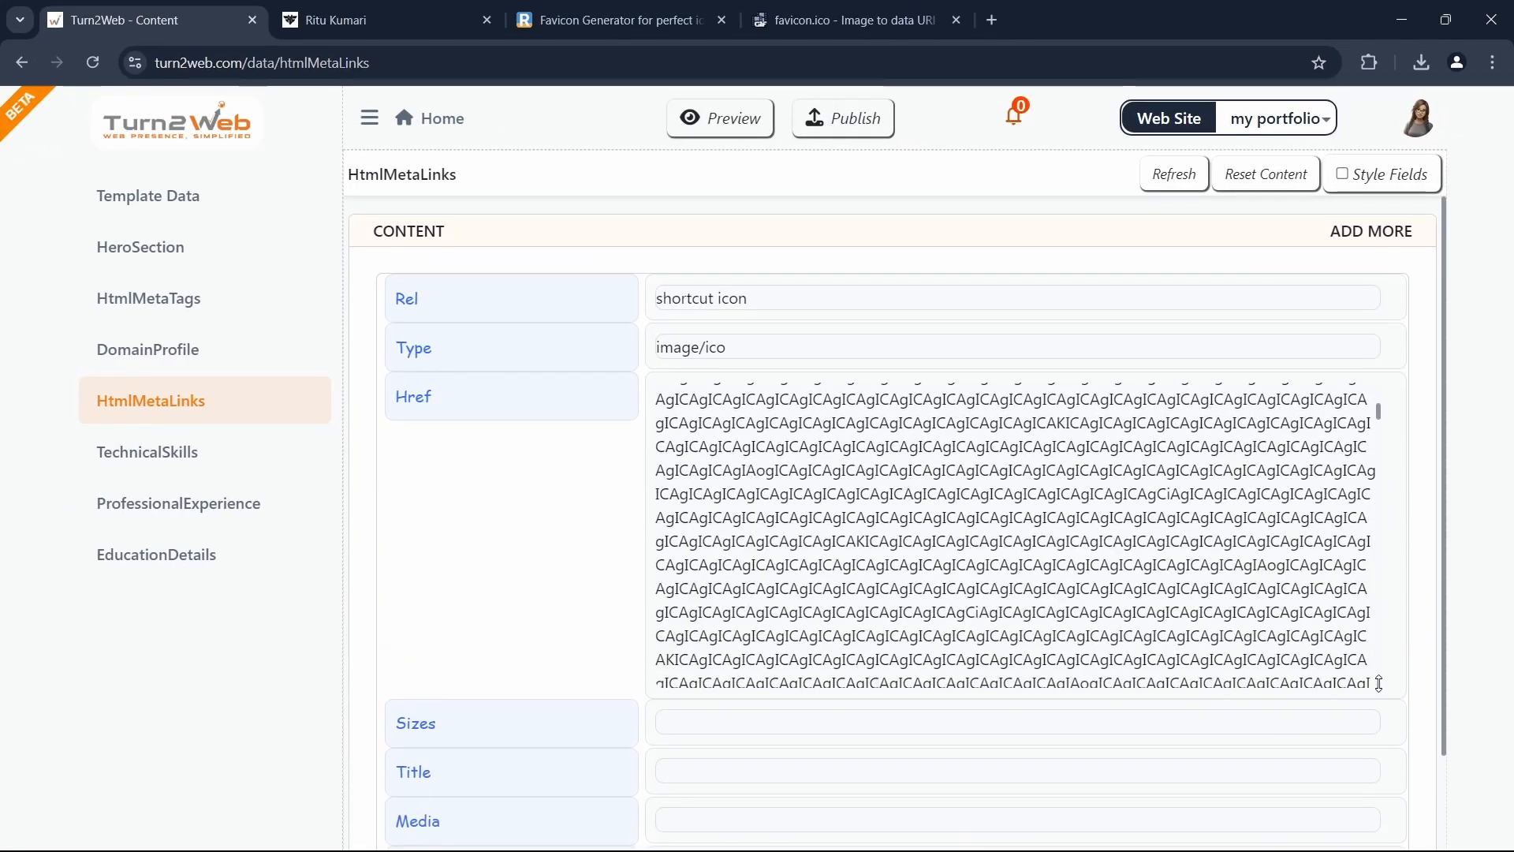
{"action": "right_click", "coordinate": [831, 443]}
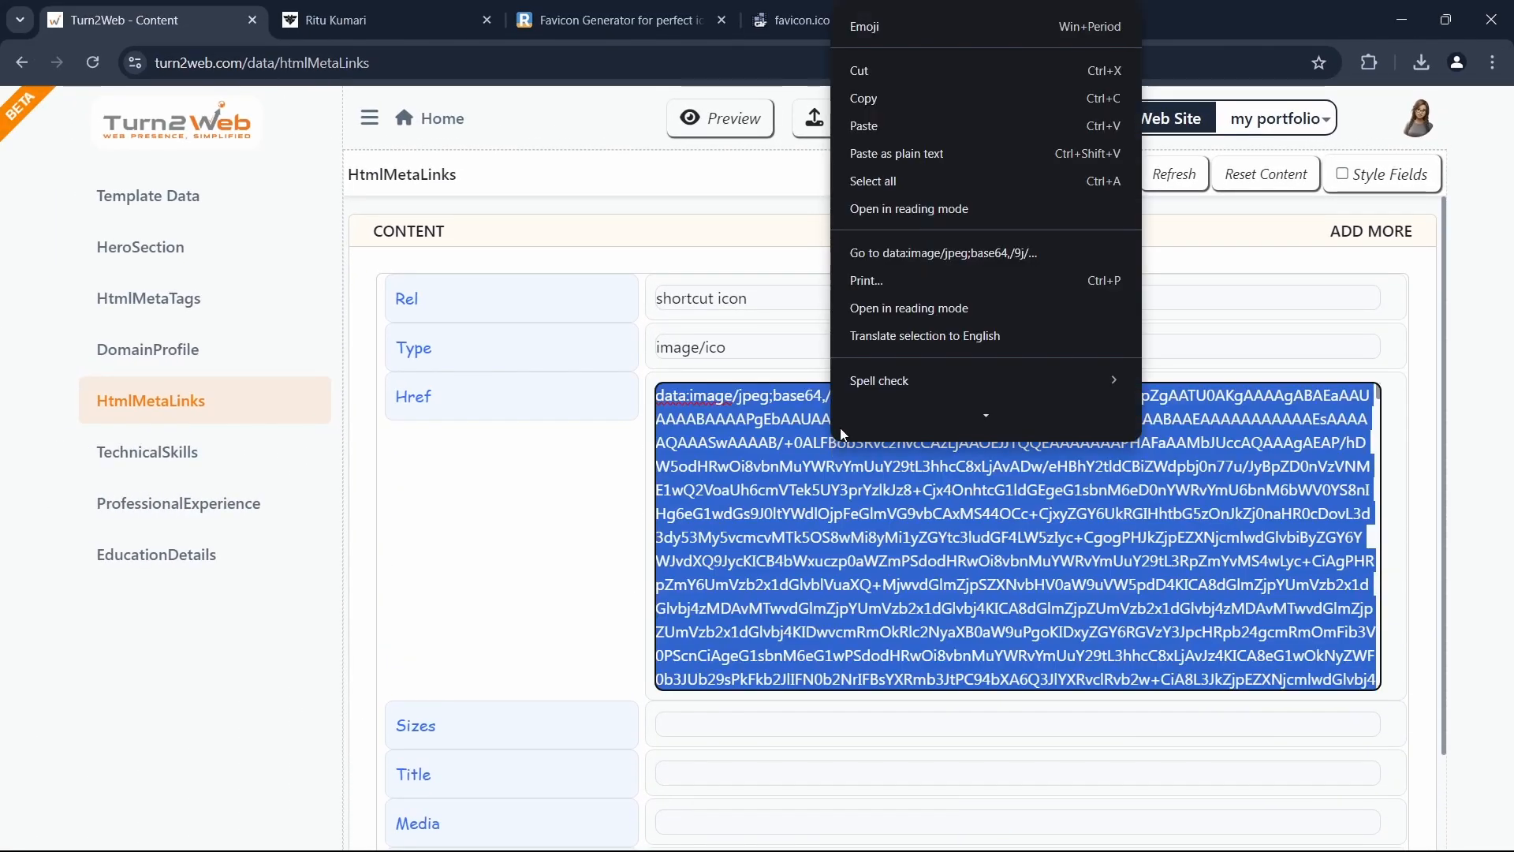
{"action": "left_click", "coordinate": [875, 155]}
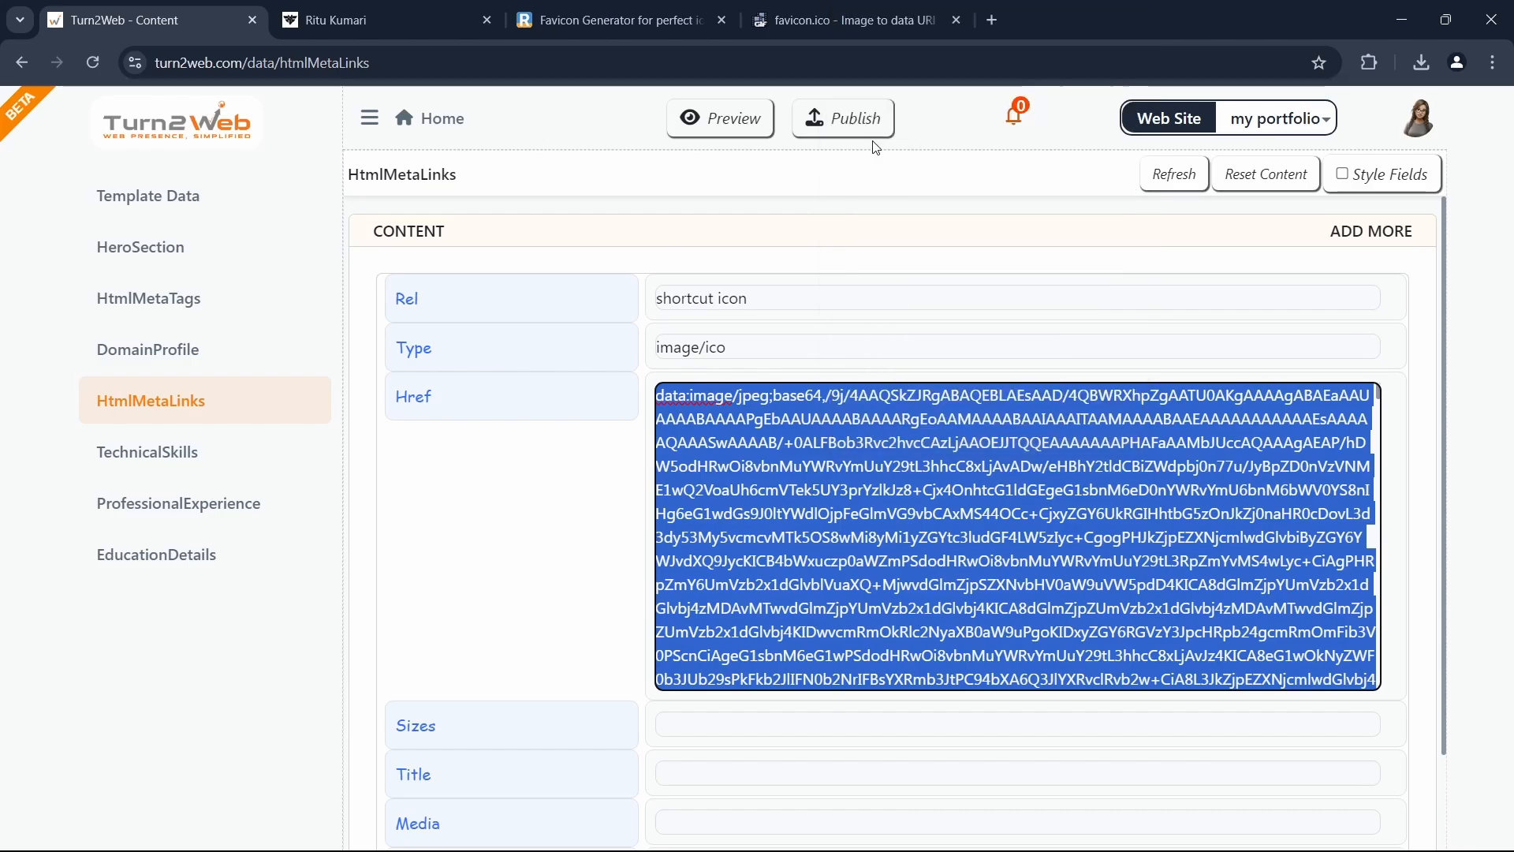
{"action": "scroll", "coordinate": [1446, 530], "scroll_direction": "down", "scroll_amount": 2}
{"action": "left_click", "coordinate": [783, 779]}
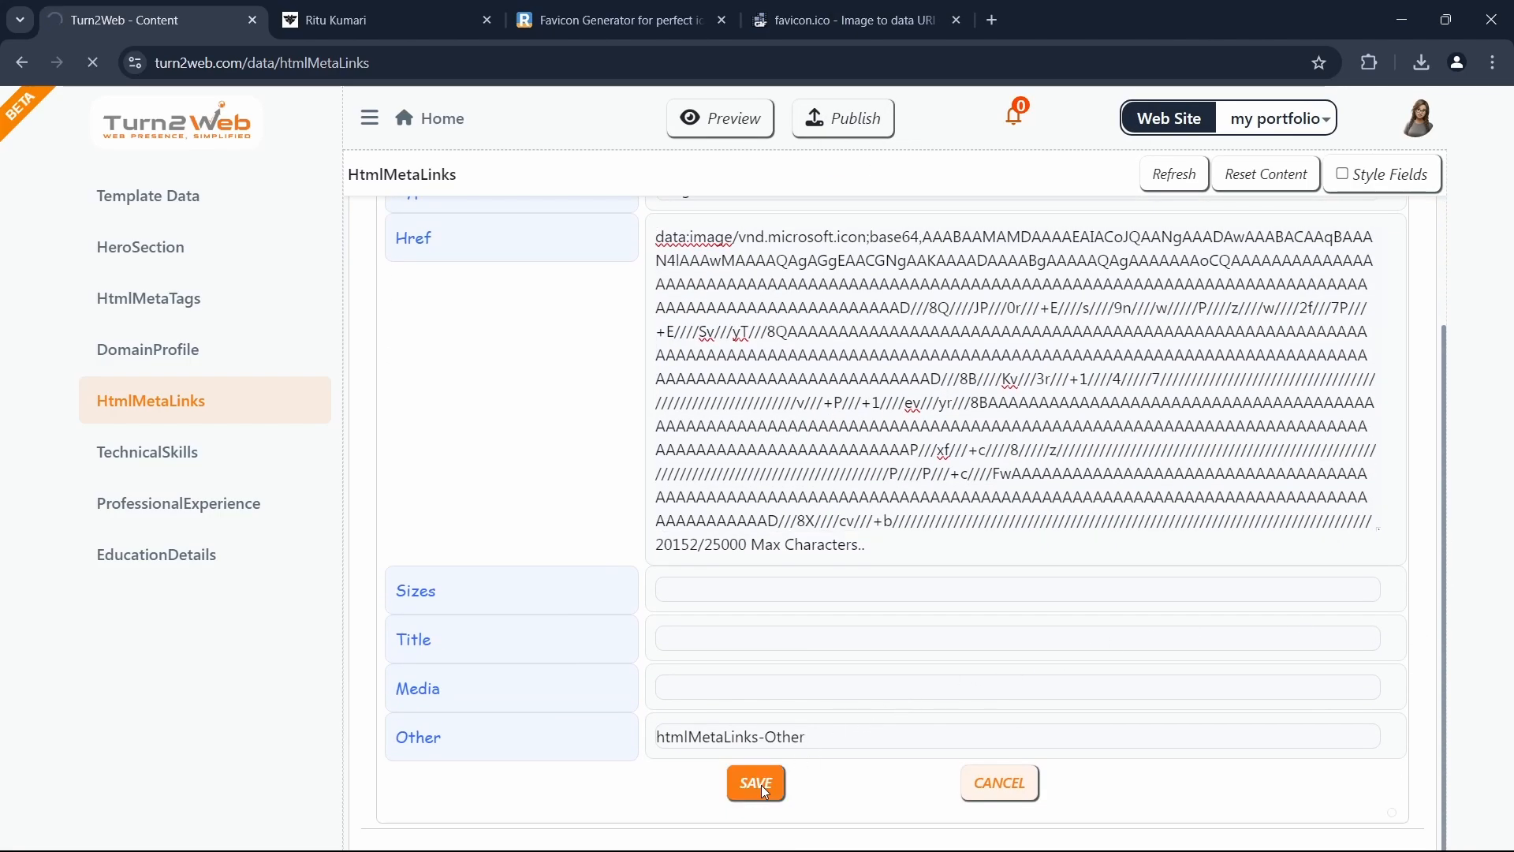
{"action": "left_click", "coordinate": [733, 120]}
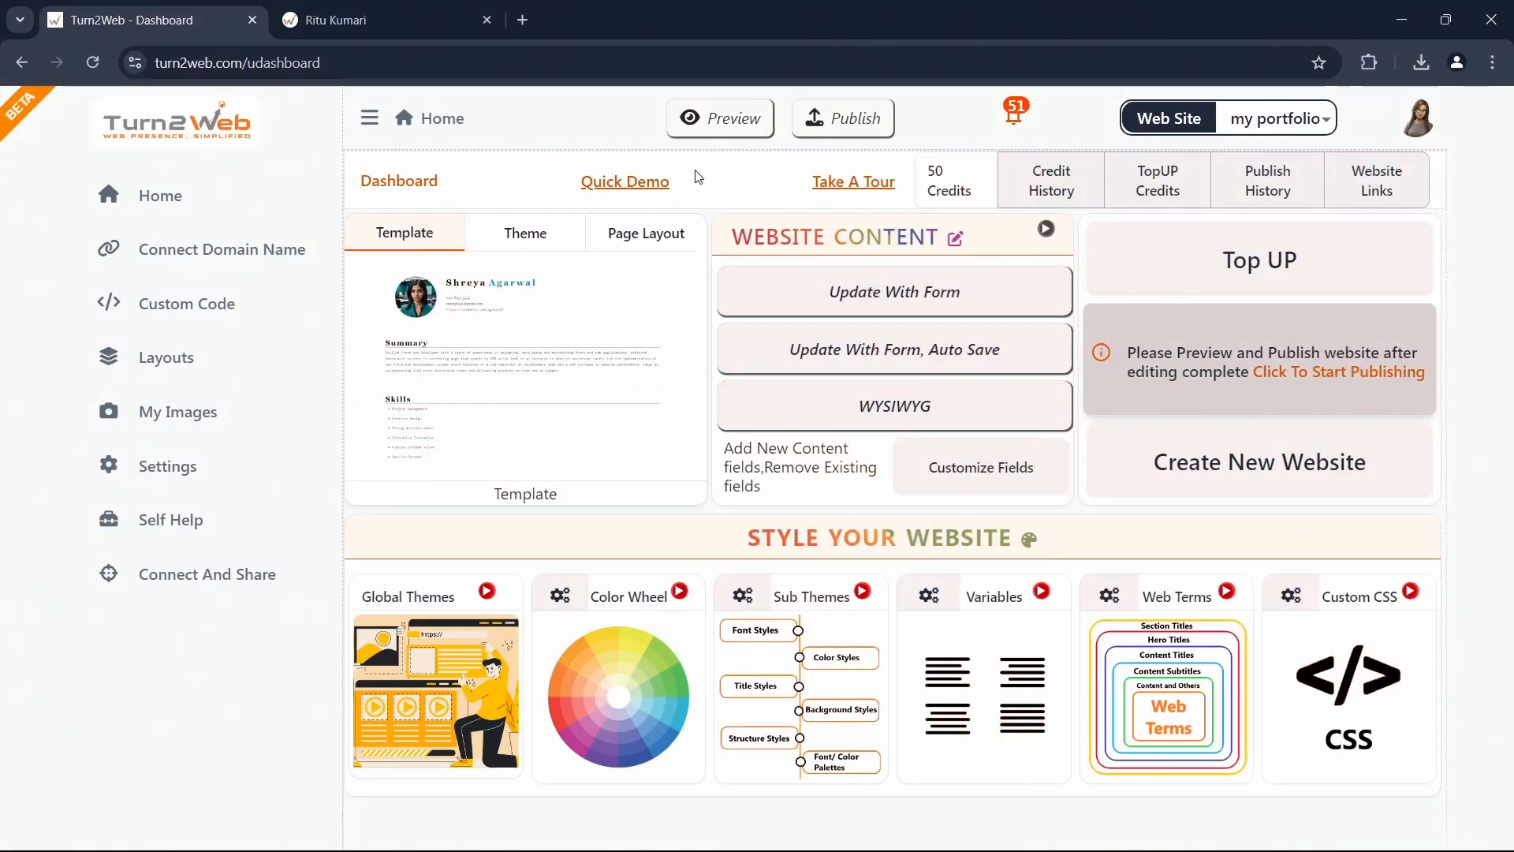
- Submit a publish request for the portfolio, costing 10 credits
{"action": "left_click", "coordinate": [857, 126]}
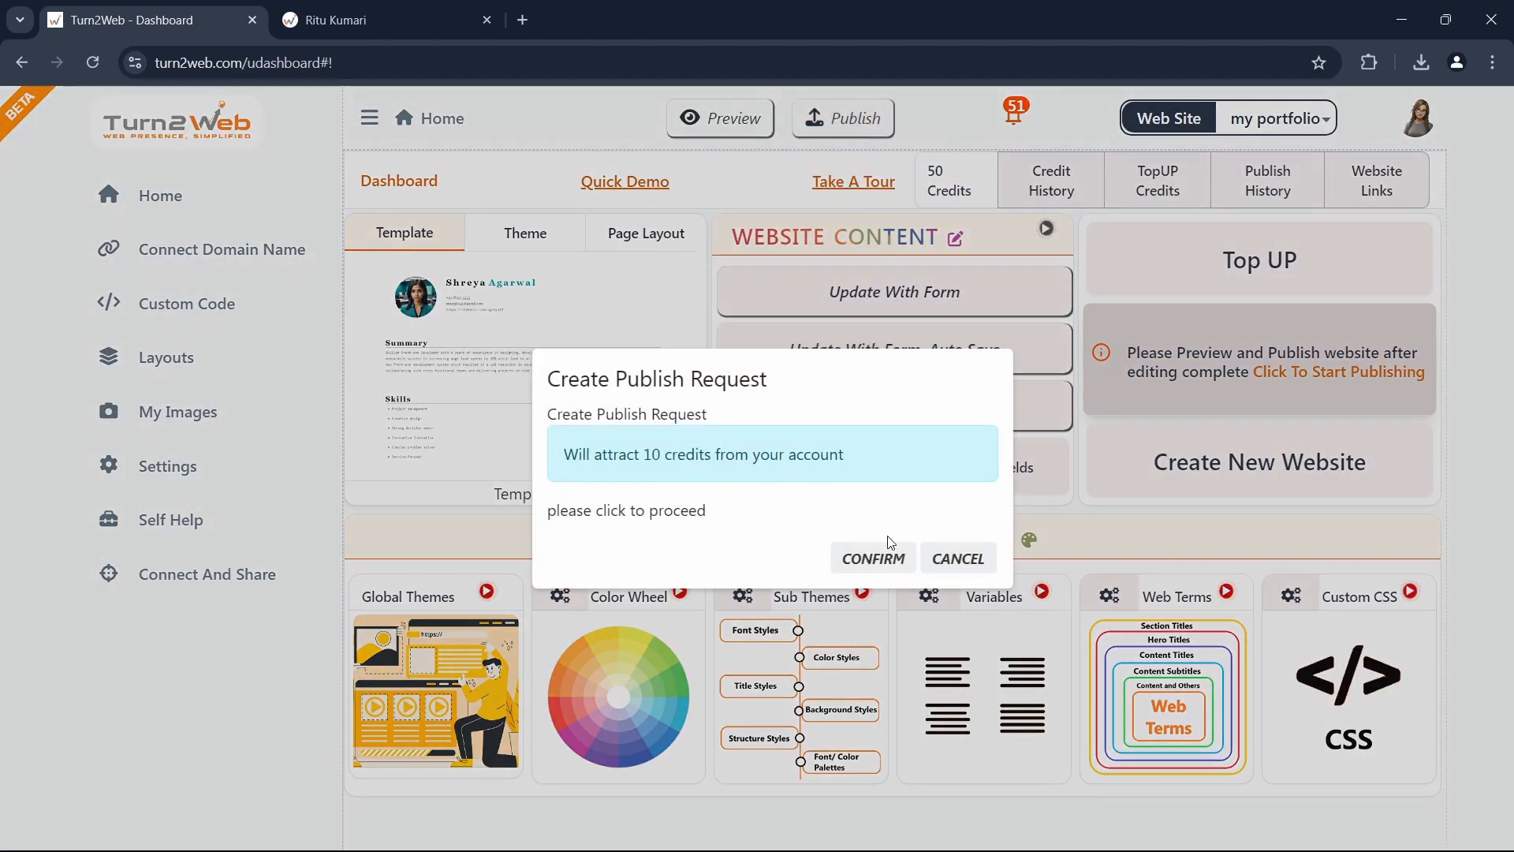
{"action": "left_click", "coordinate": [872, 559]}
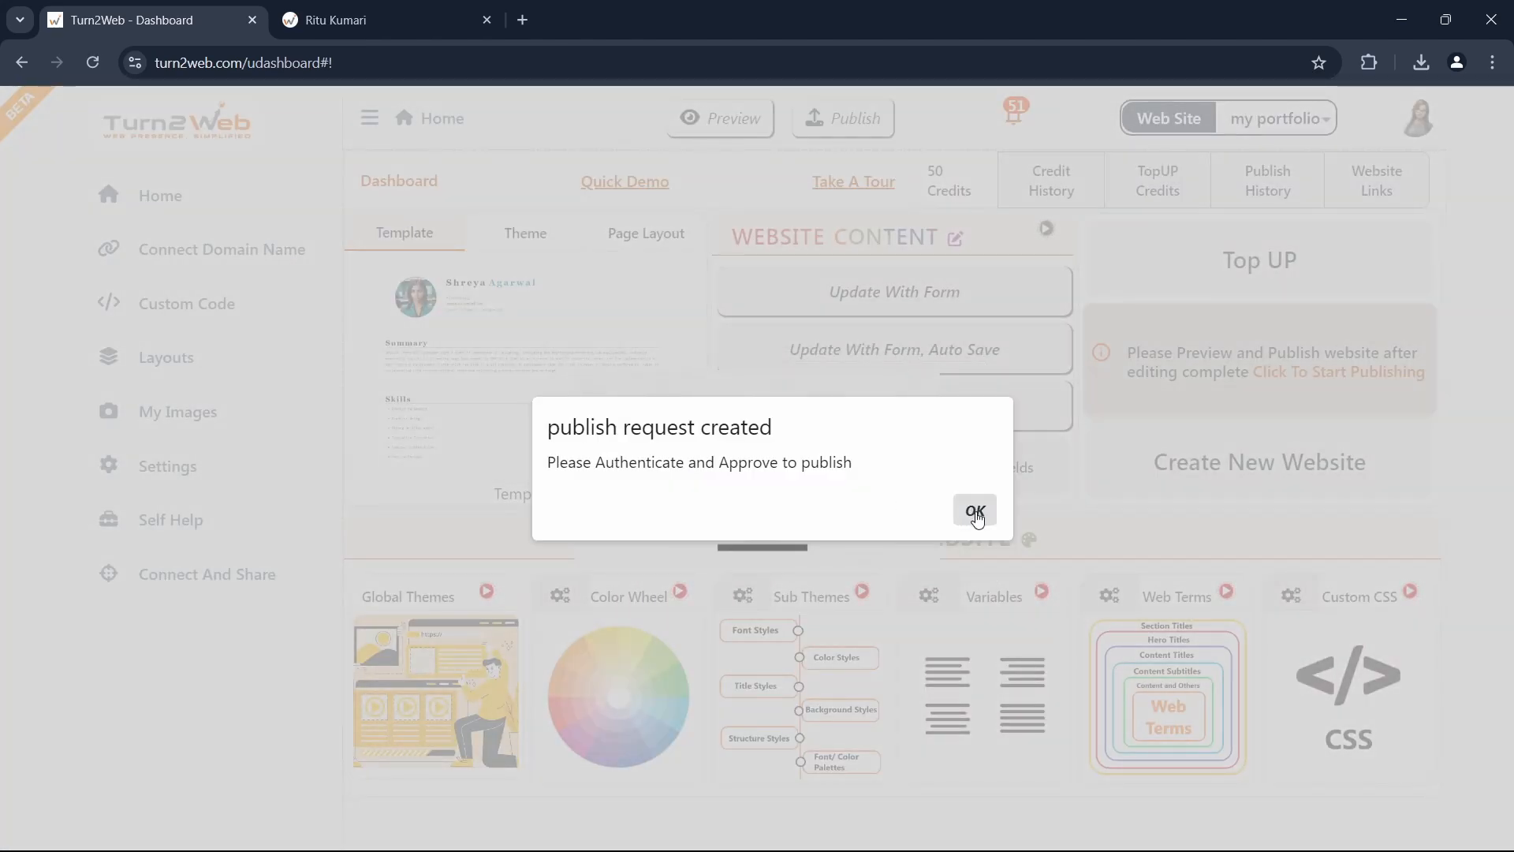
{"action": "left_click", "coordinate": [975, 513]}
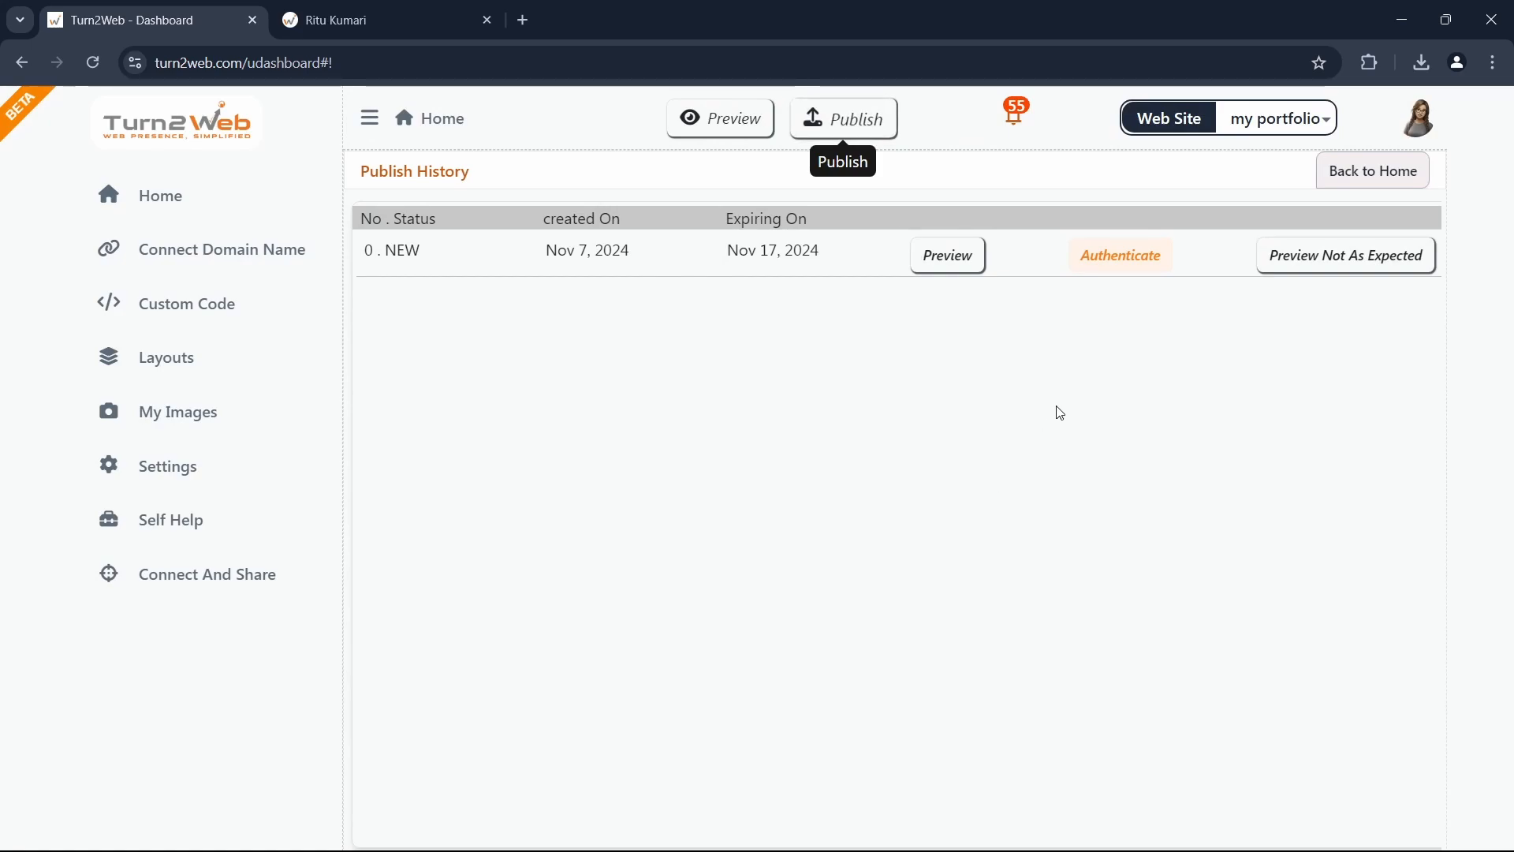
- Verify the publish request with the emailed OTP
{"action": "left_click", "coordinate": [1128, 260]}
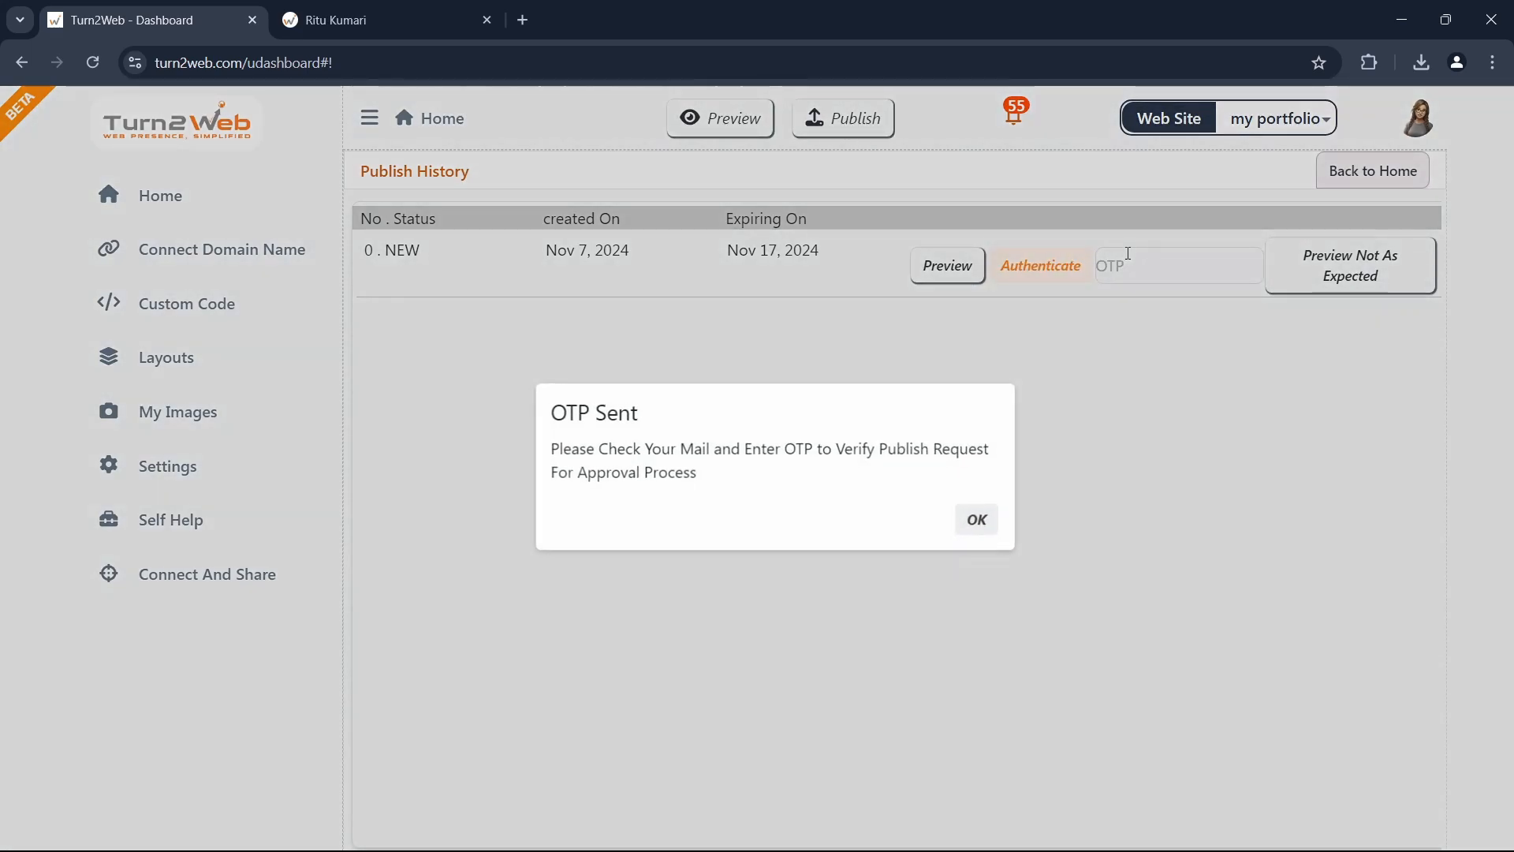
{"action": "left_click", "coordinate": [976, 520]}
{"action": "left_click", "coordinate": [1130, 267]}
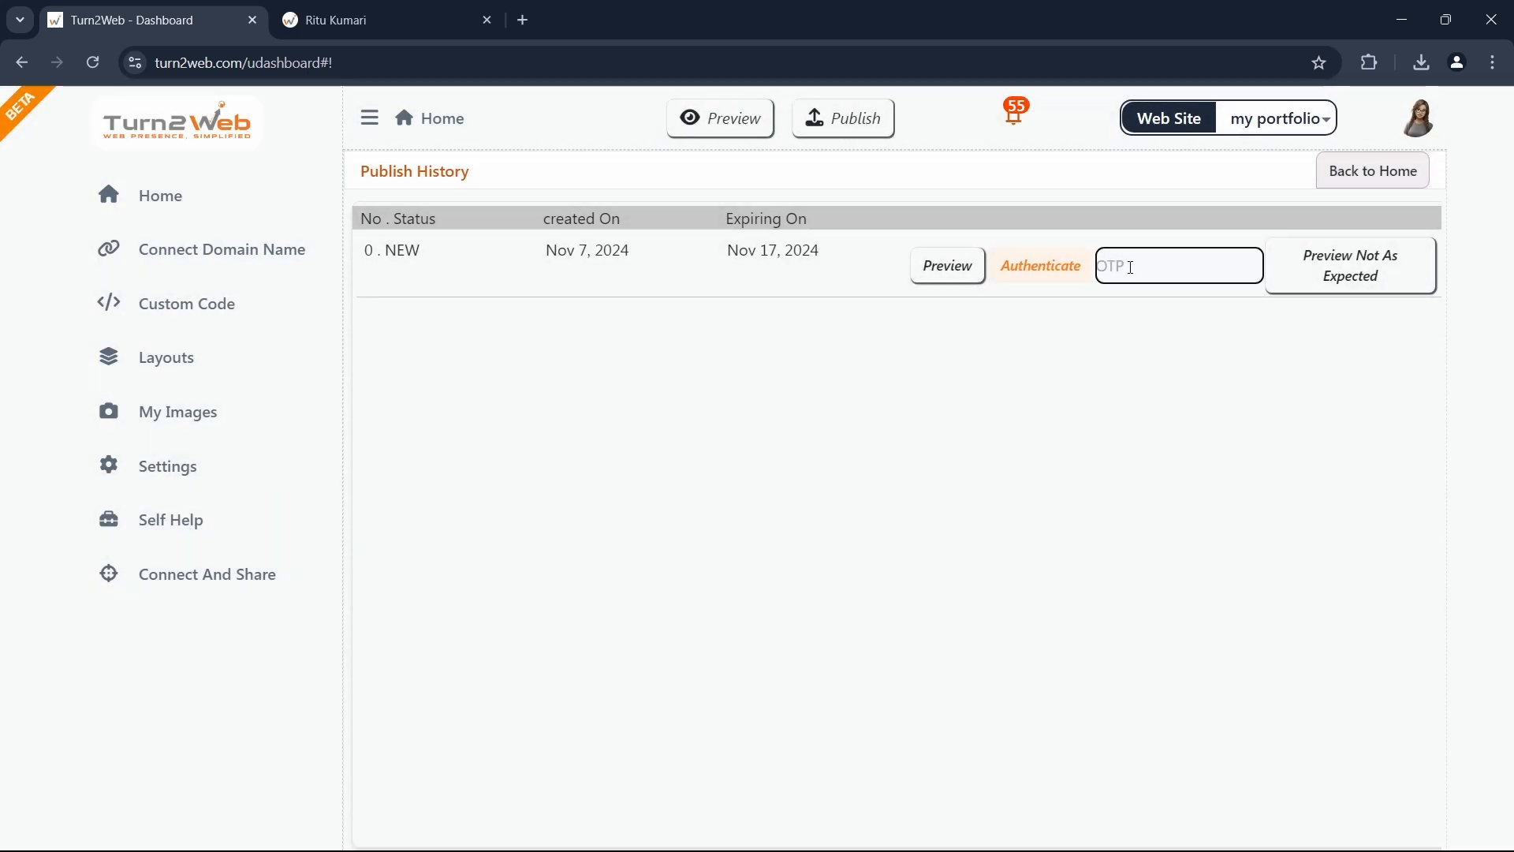
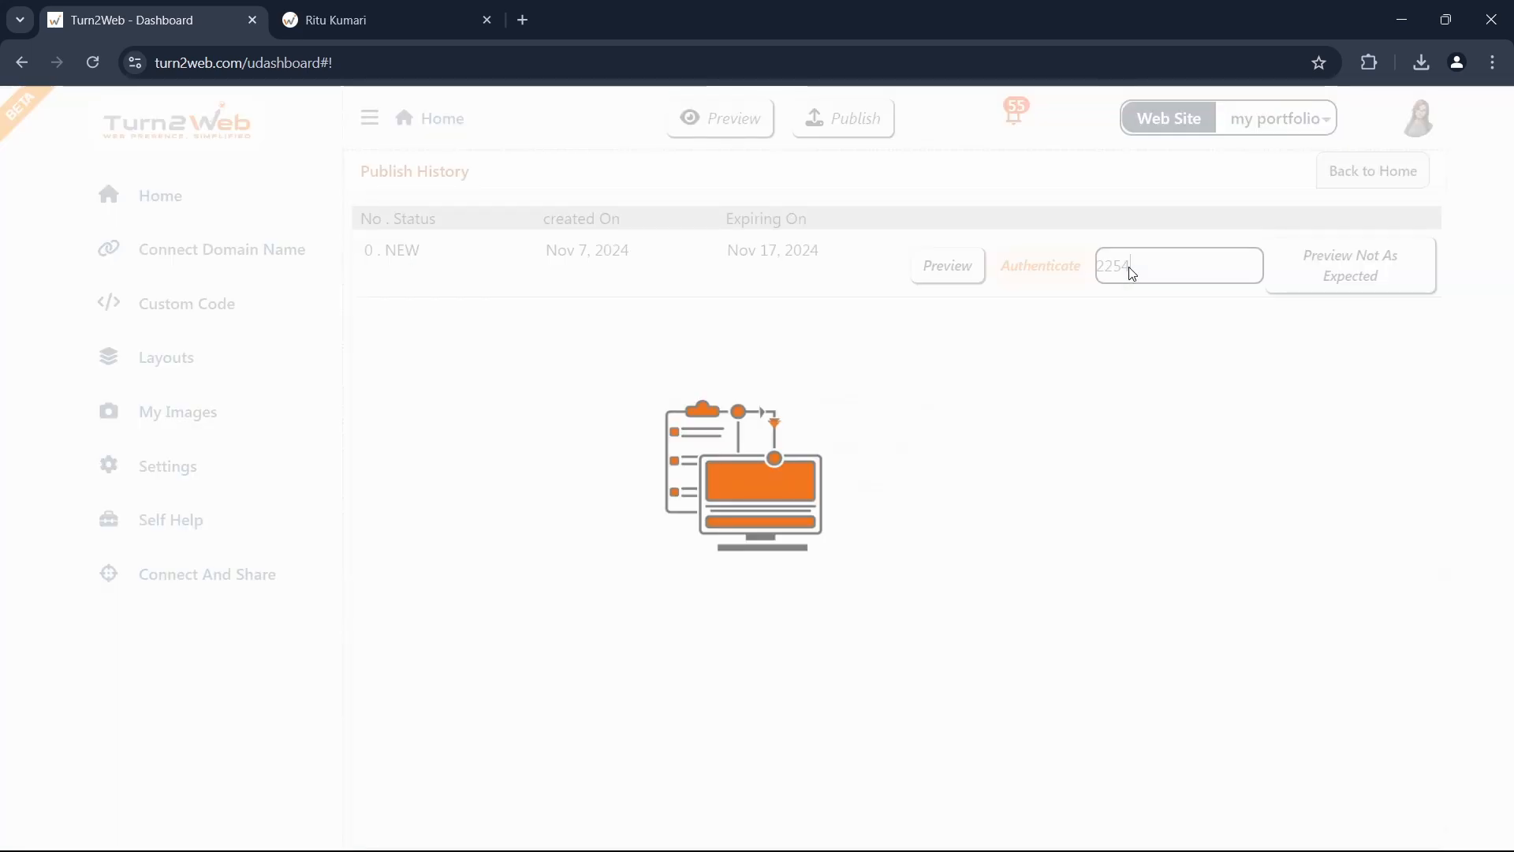
{"action": "left_click", "coordinate": [976, 514]}
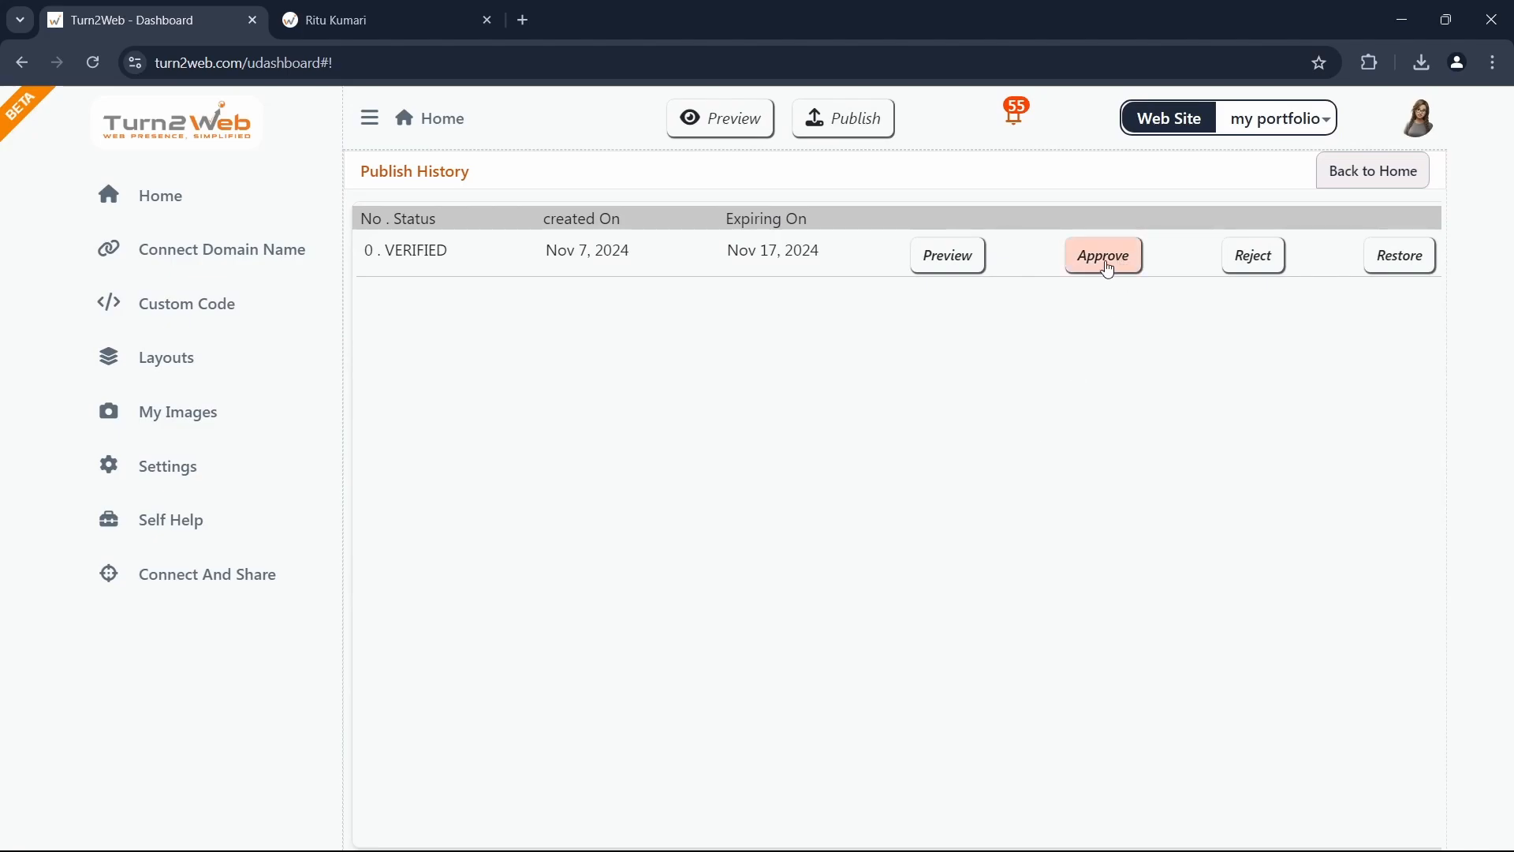
- Approve the verified request so it moves to MOVED_TO_LIVE
{"action": "left_click", "coordinate": [1110, 274]}
{"action": "left_click", "coordinate": [870, 531]}
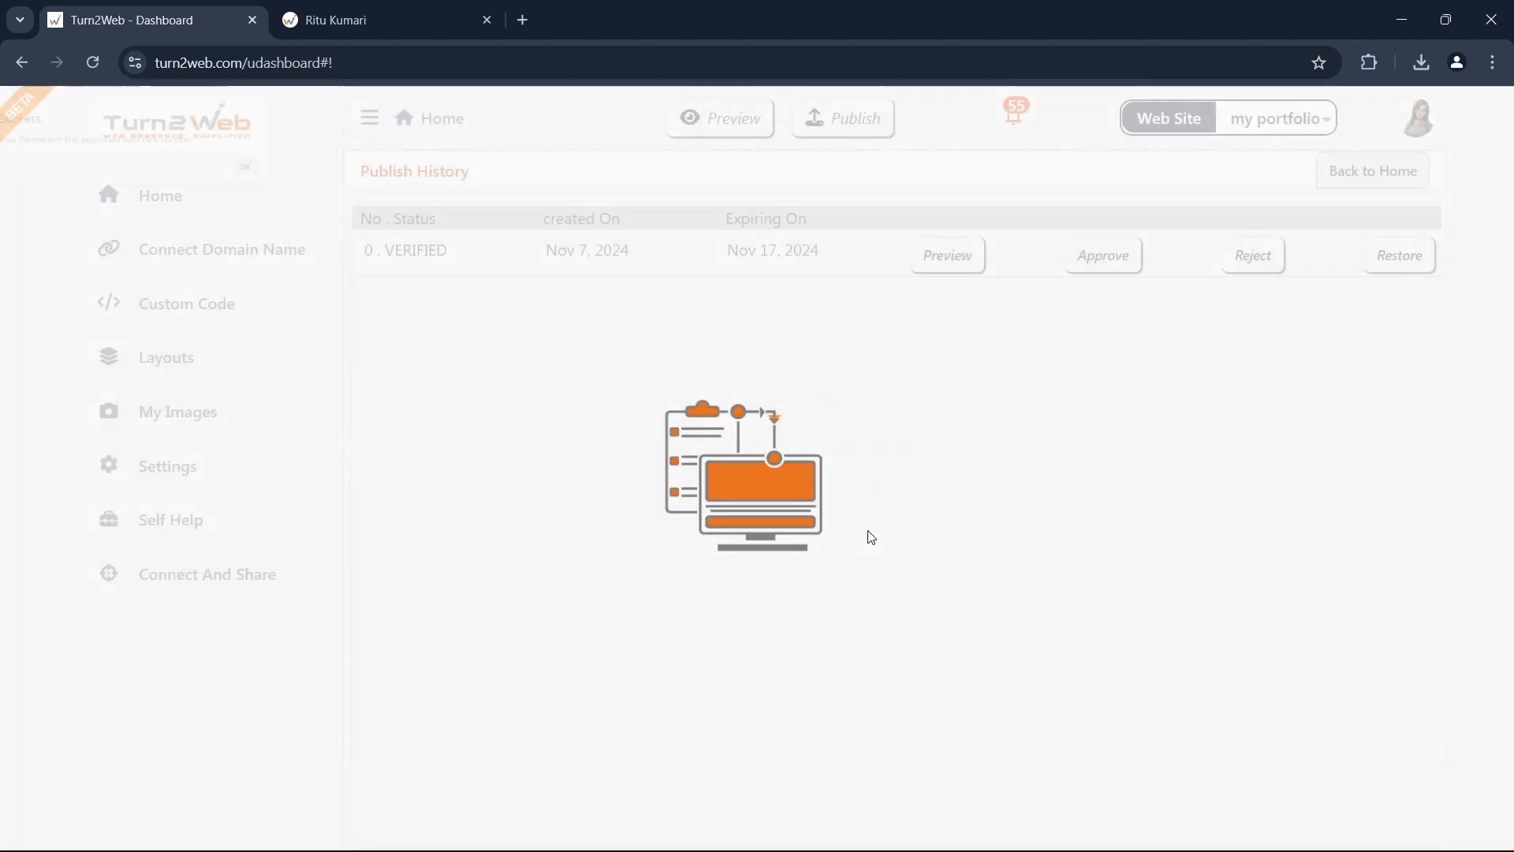
{"action": "left_click", "coordinate": [976, 512]}
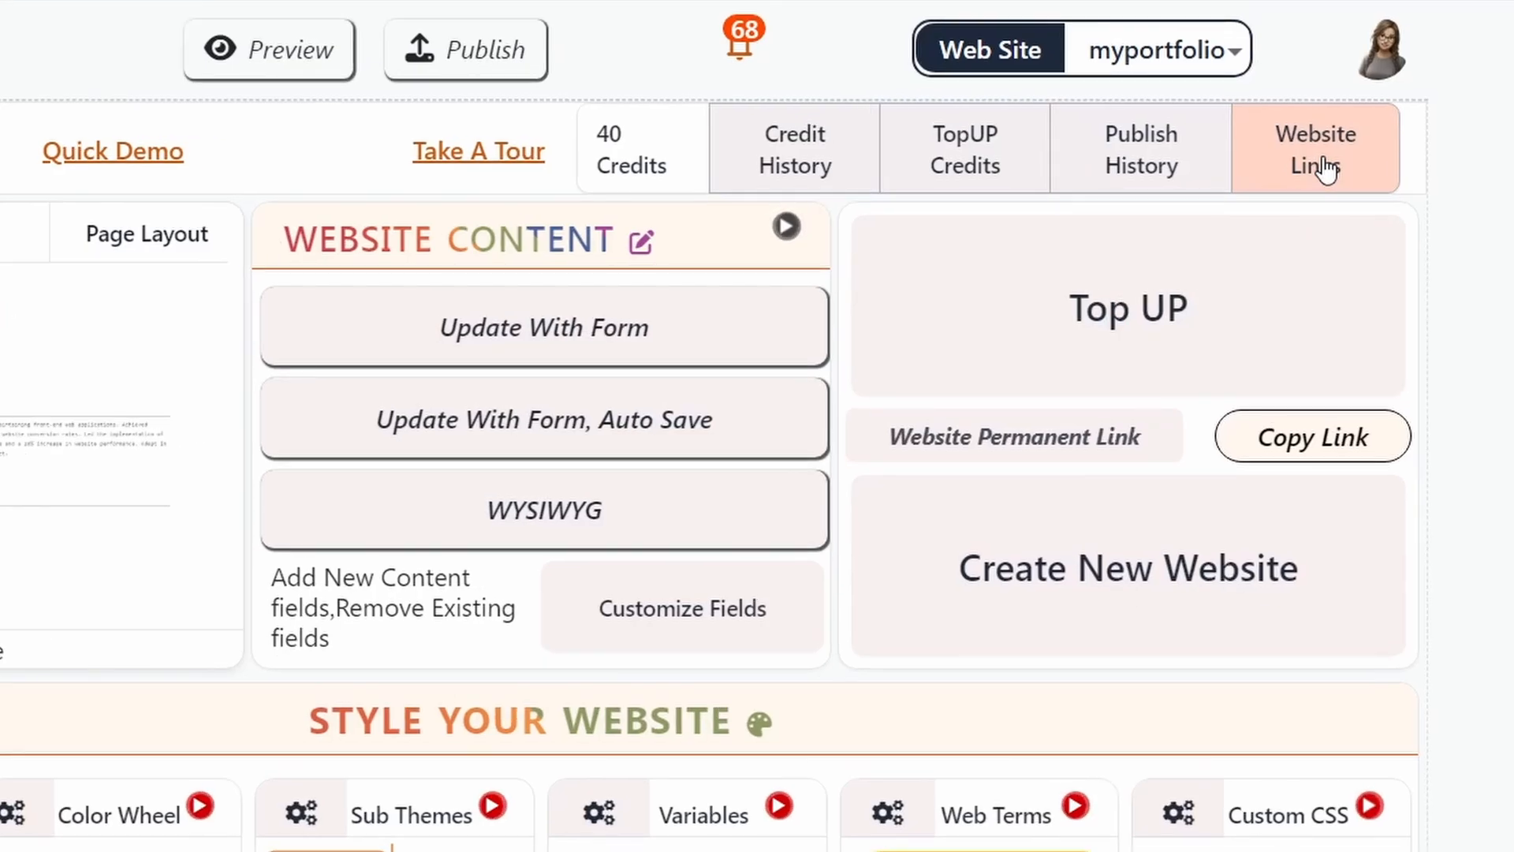
- On the Website Links page, preview the live portfolio, copy its permanent link, and choose Share
{"action": "left_click", "coordinate": [1355, 175]}
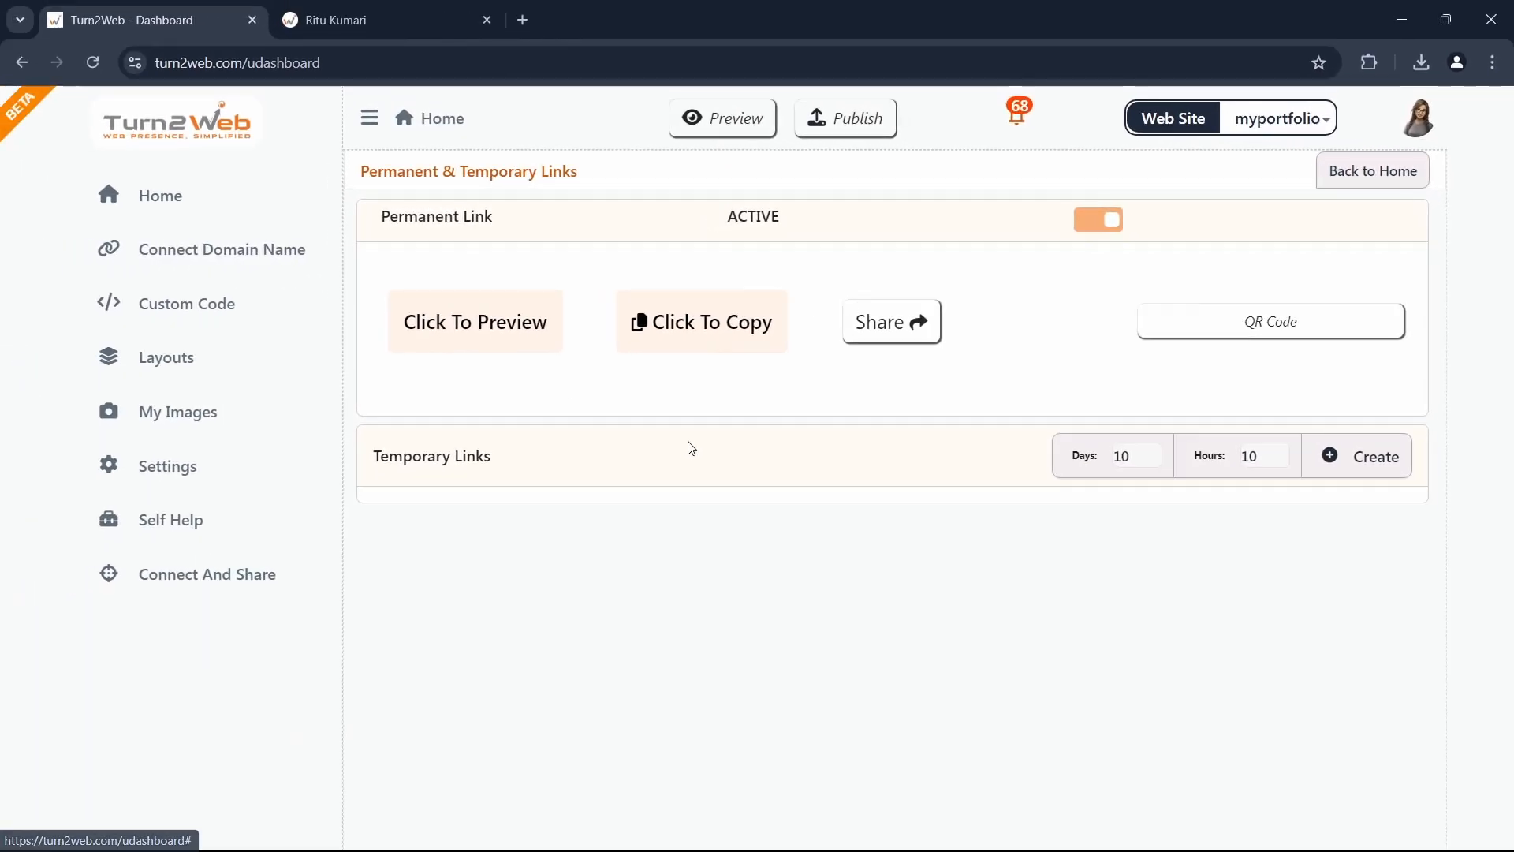
{"action": "left_click", "coordinate": [494, 328]}
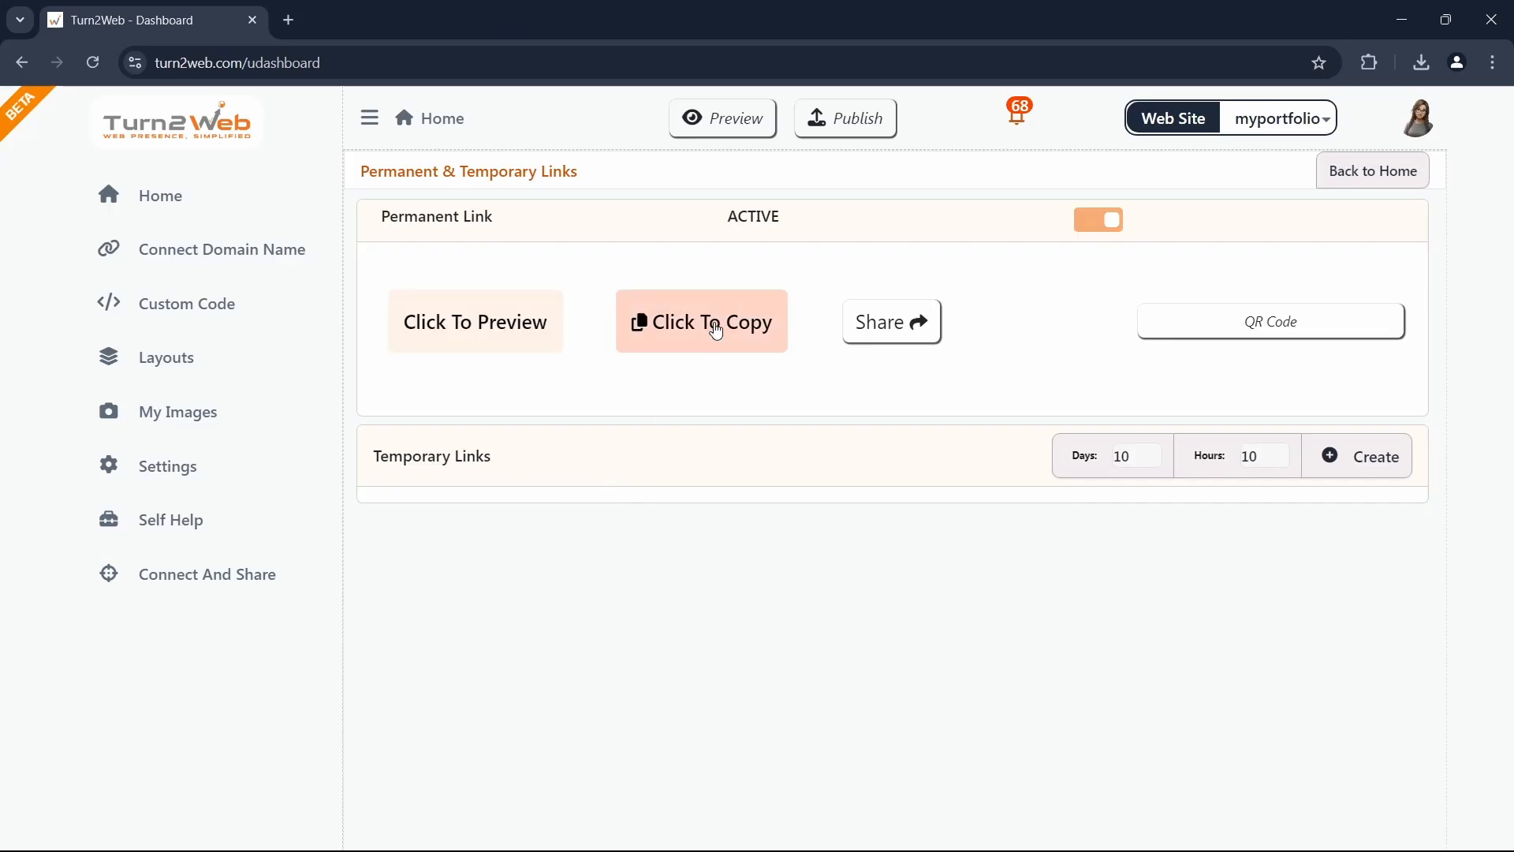
{"action": "left_click", "coordinate": [714, 325]}
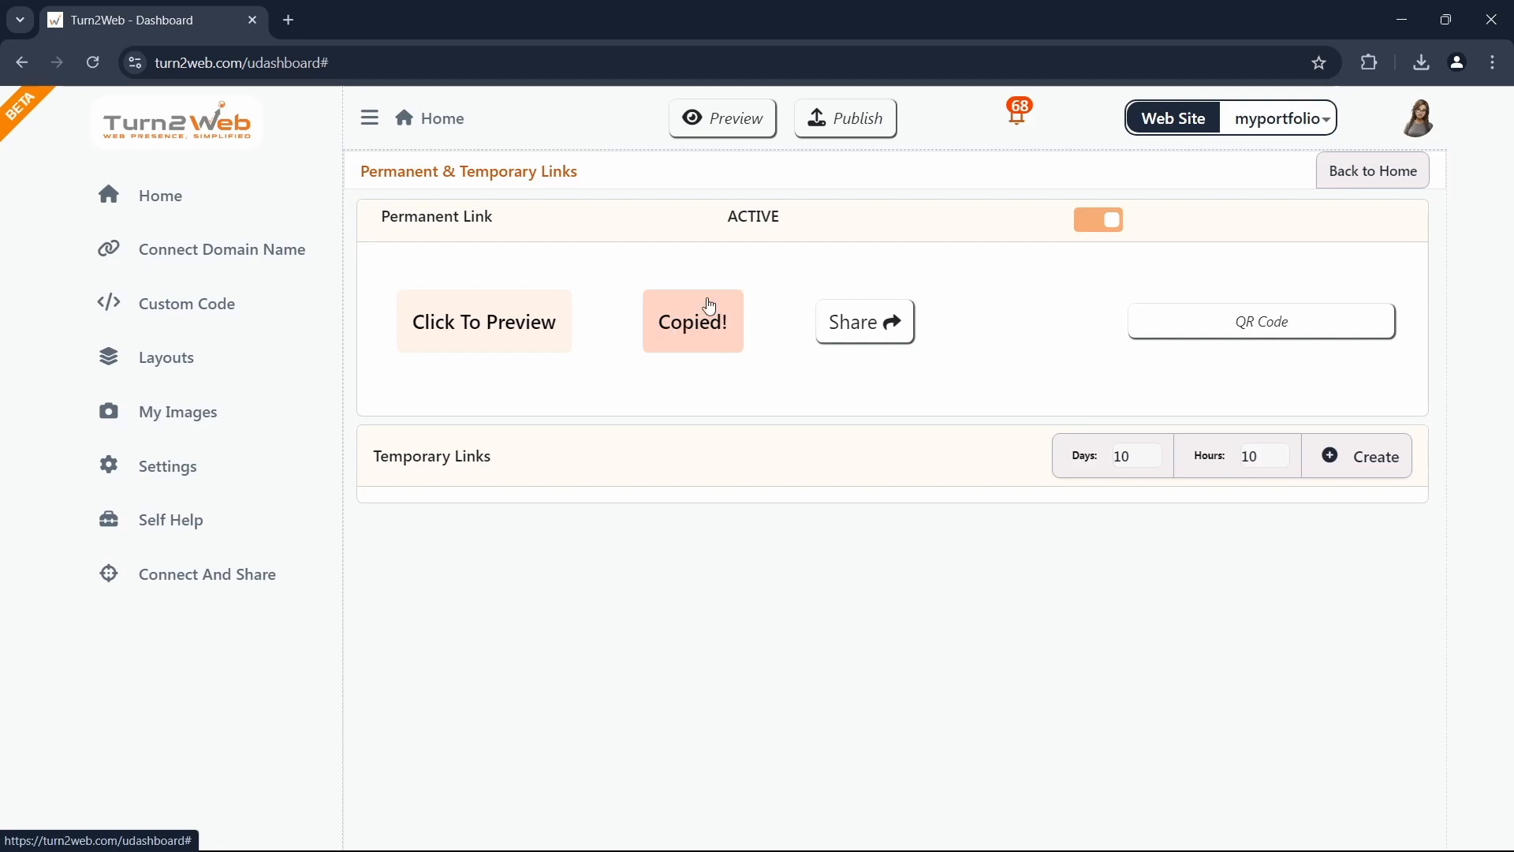
{"action": "left_click", "coordinate": [926, 339]}
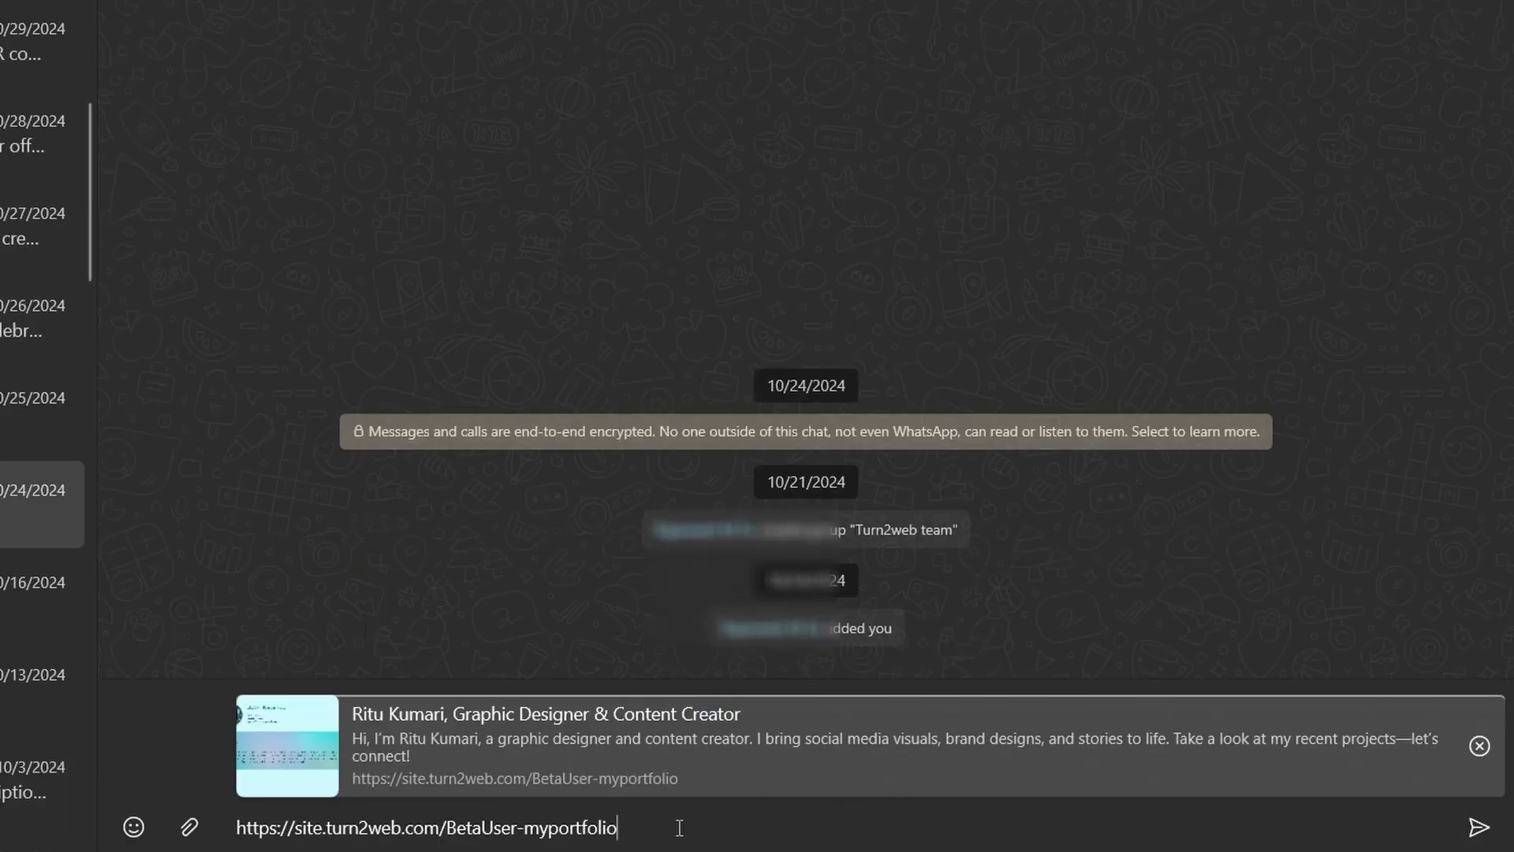
- Send the pasted portfolio link as a message in the Turn2web team group chat
{"action": "key", "text": "Return"}
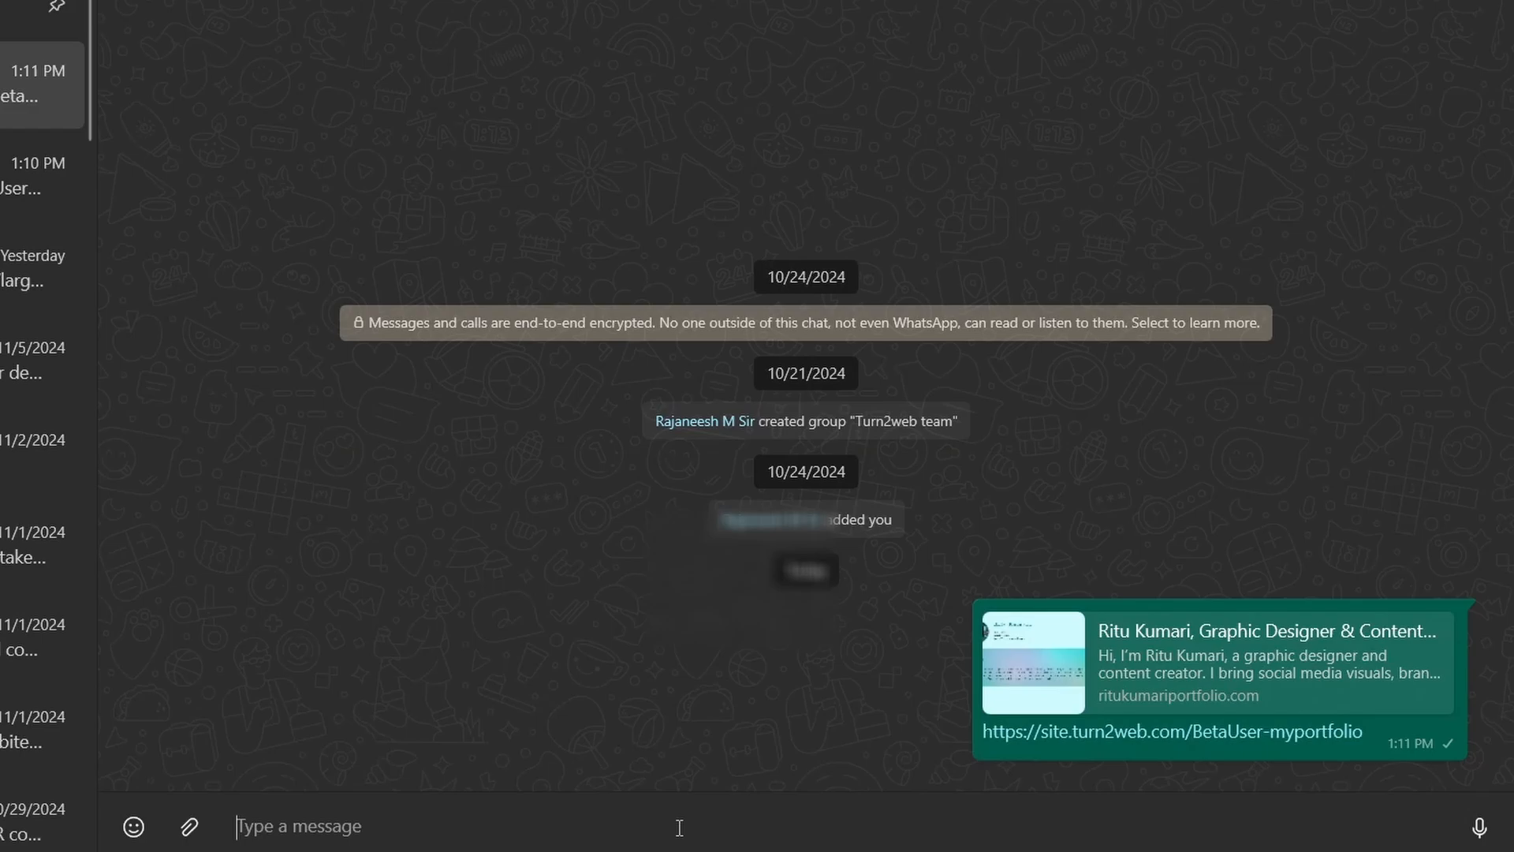